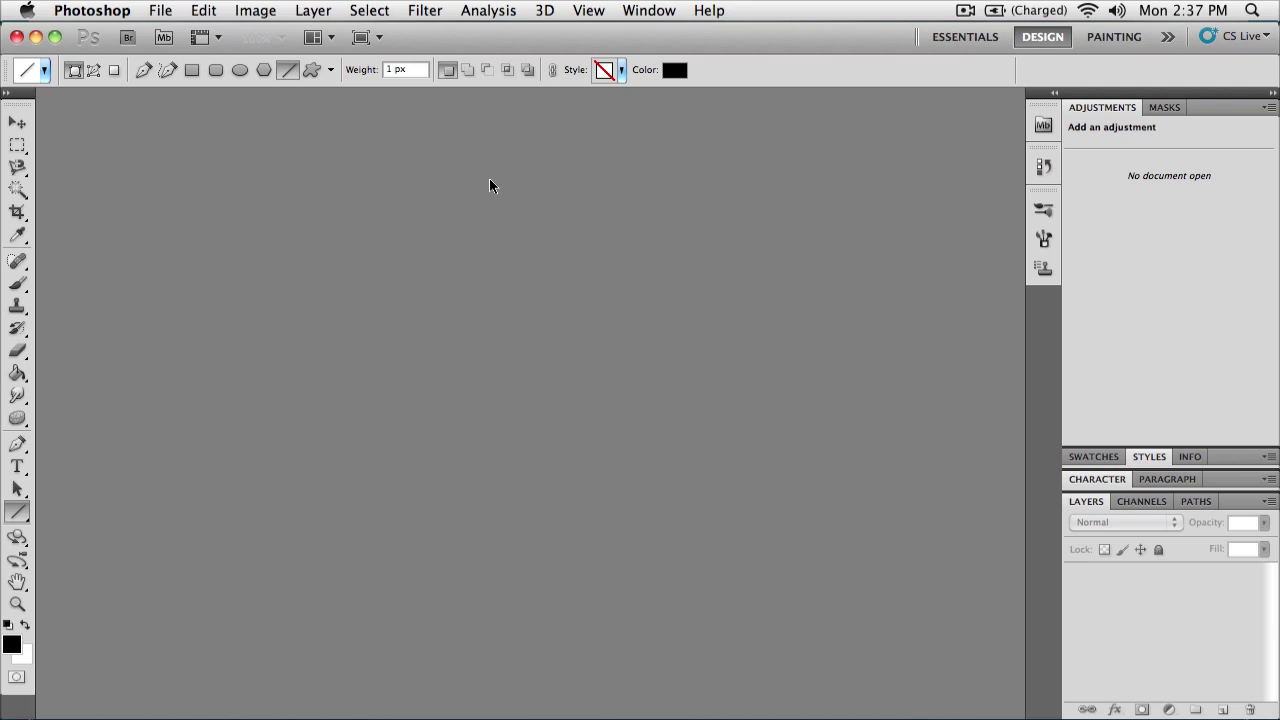
- Create a new 1280×720 px, 72 ppi white-background document named ScribbleTutorial
left_click(418, 10)
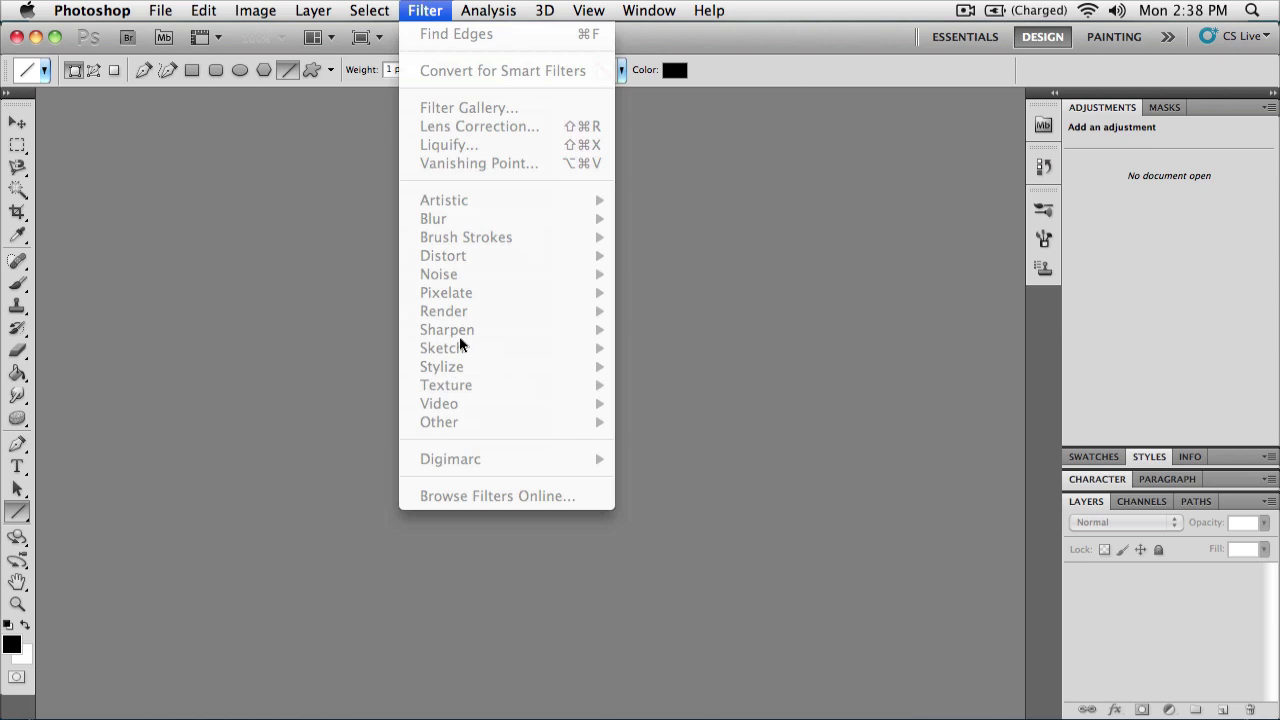
left_click(305, 327)
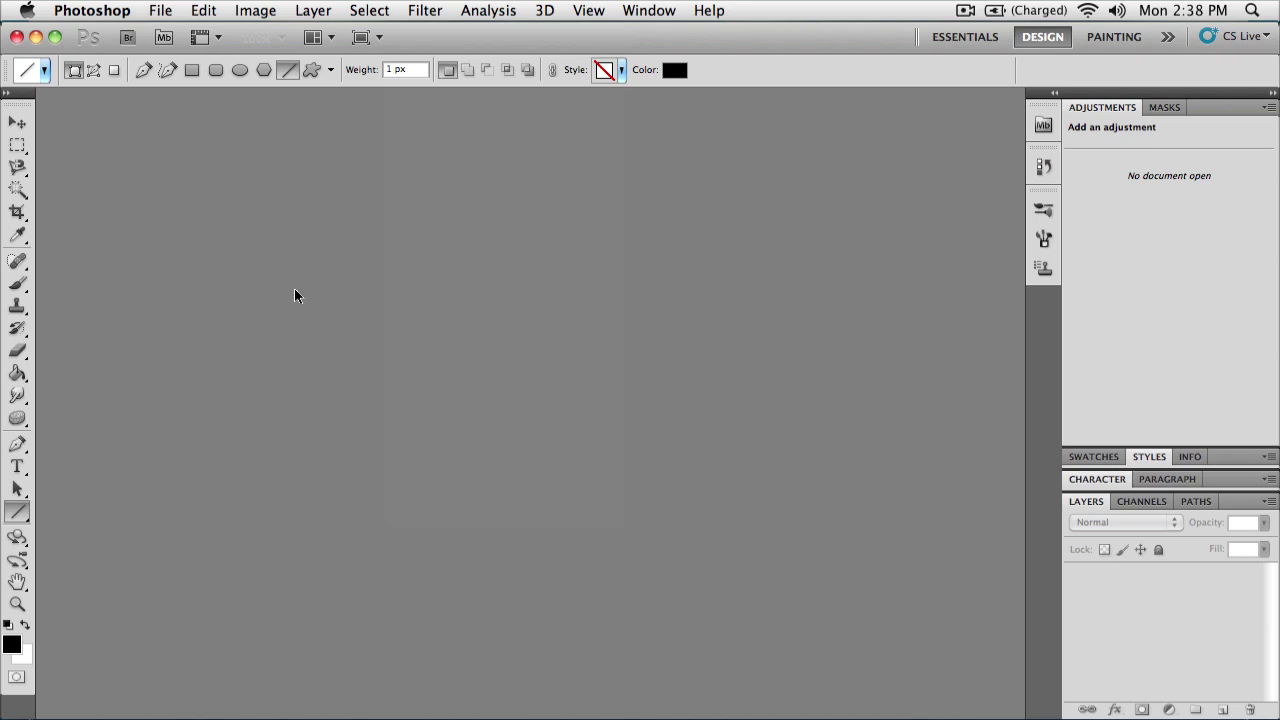
key("super+n")
type("ScribbleTUt")
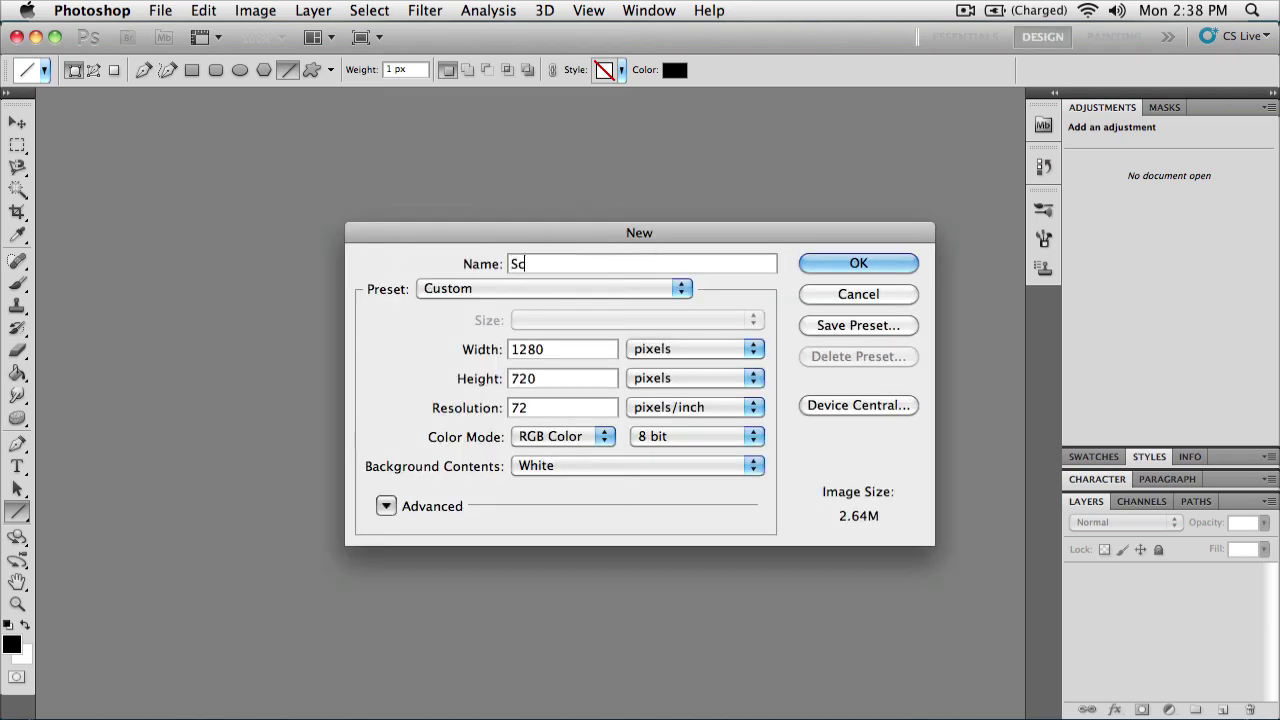
key("BackSpace")
key("BackSpace")
type("utorial")
key("Return")
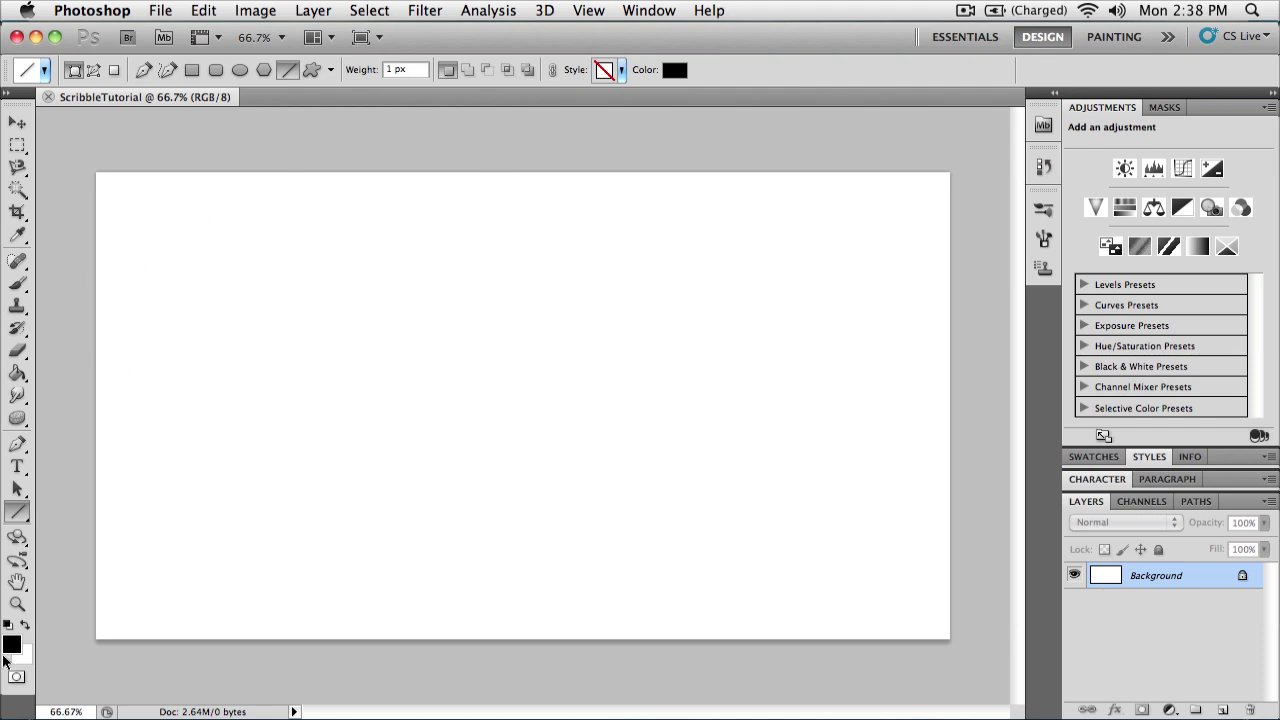
- Add a Gradient fill layer and set its style to Radial
left_click(1170, 709)
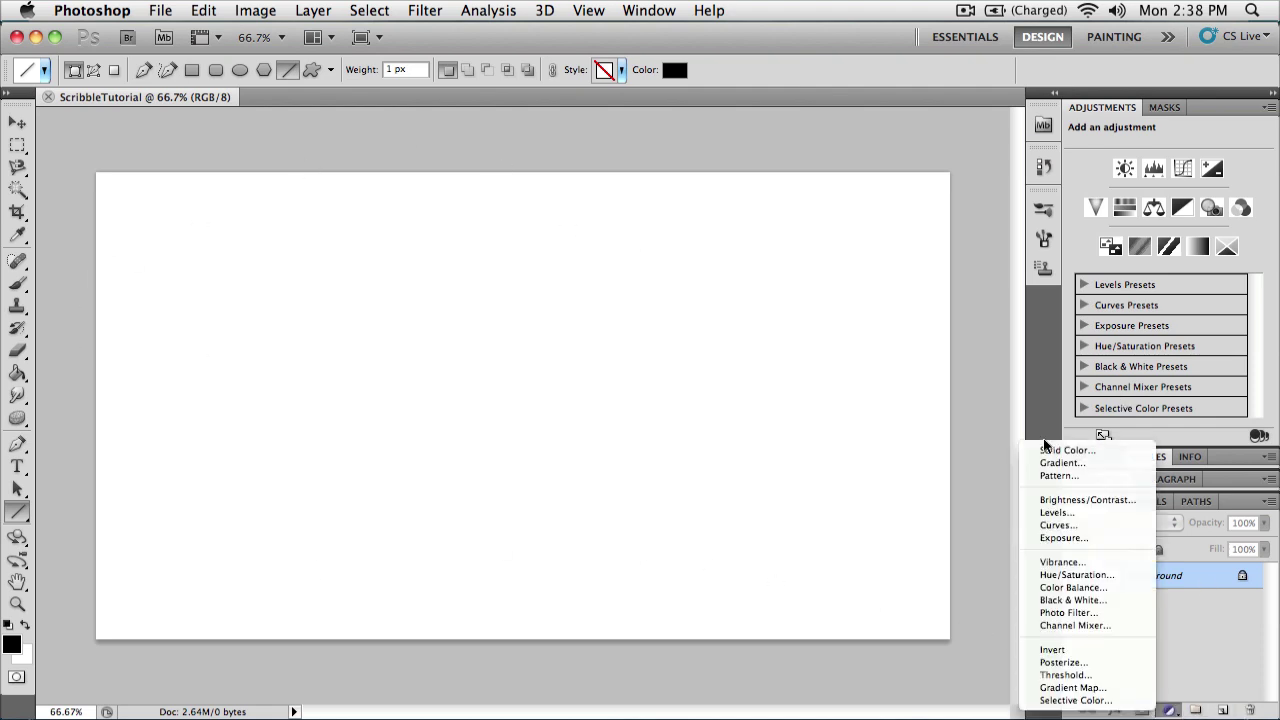
left_click(1147, 465)
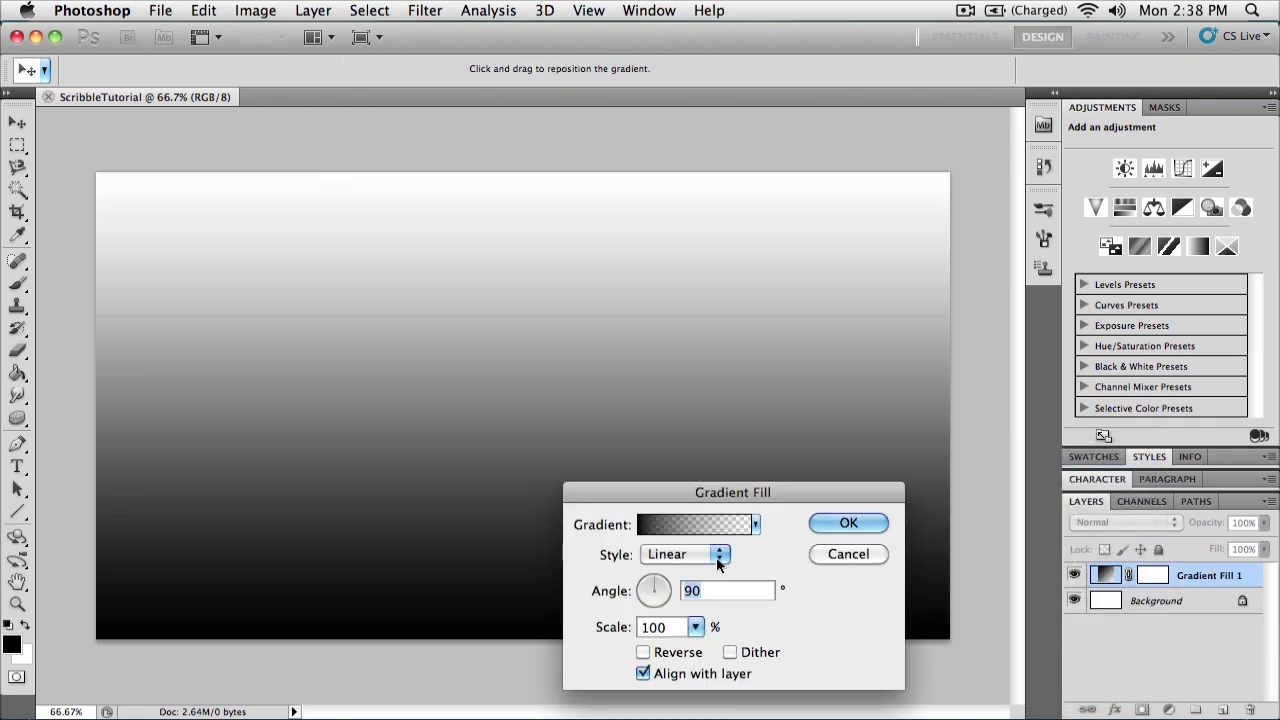
left_click(716, 555)
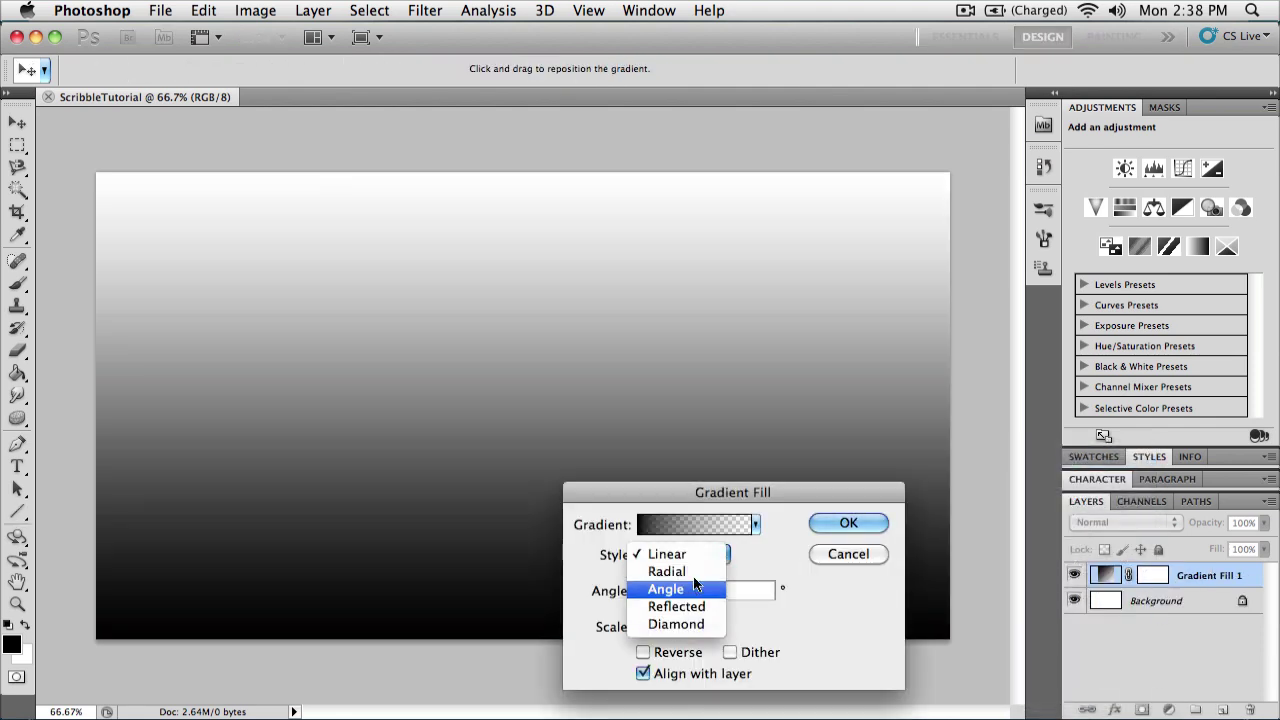
left_click(667, 571)
- Try a bright blue starting stop, then reset to the black-to-white gradient
left_click(695, 524)
left_click(853, 521)
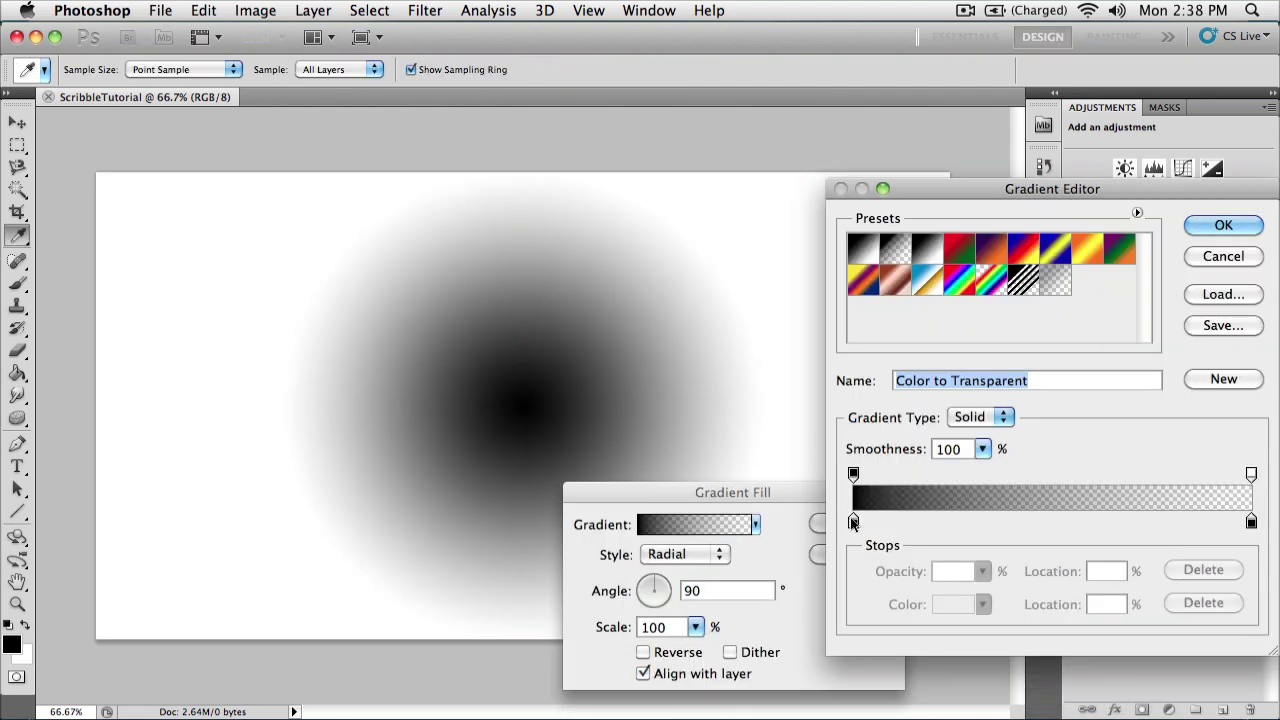
left_click(947, 604)
left_click_drag(1018, 503, 1019, 497)
left_click_drag(943, 480, 988, 396)
left_click(1201, 382)
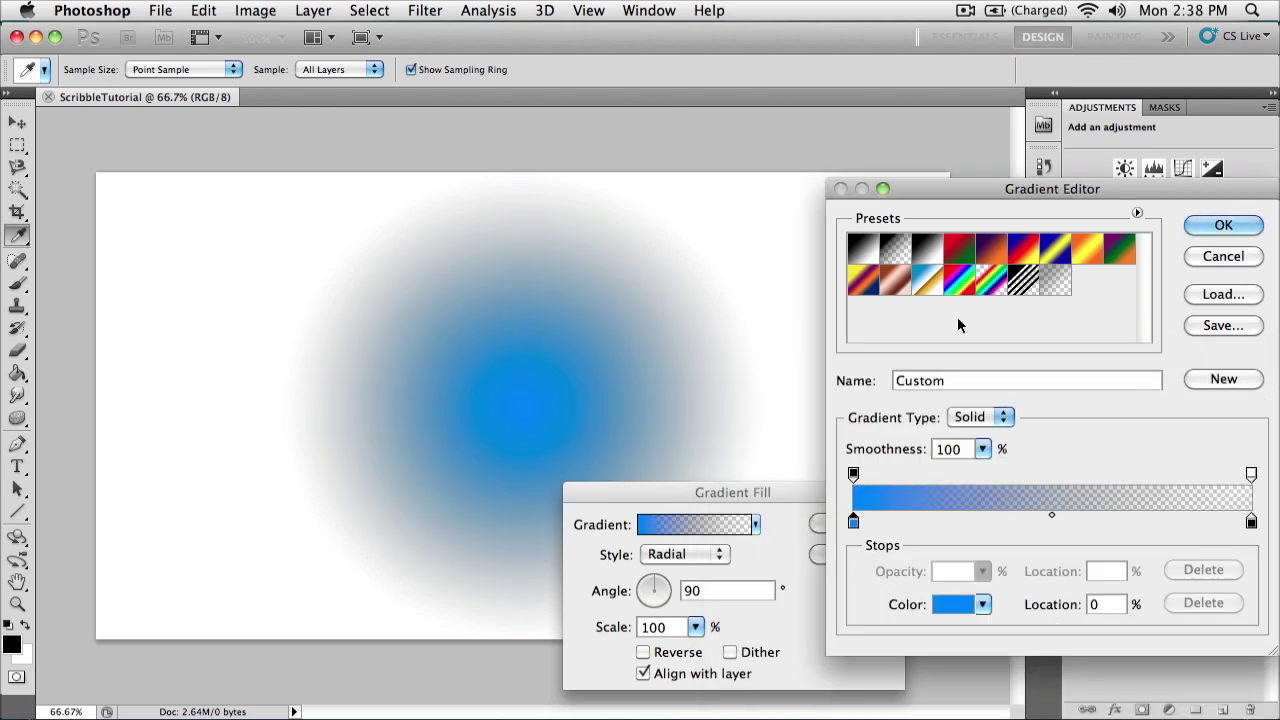
left_click(927, 248)
- Set the gradient's starting stop to bright blue 0090ff
left_click(853, 522)
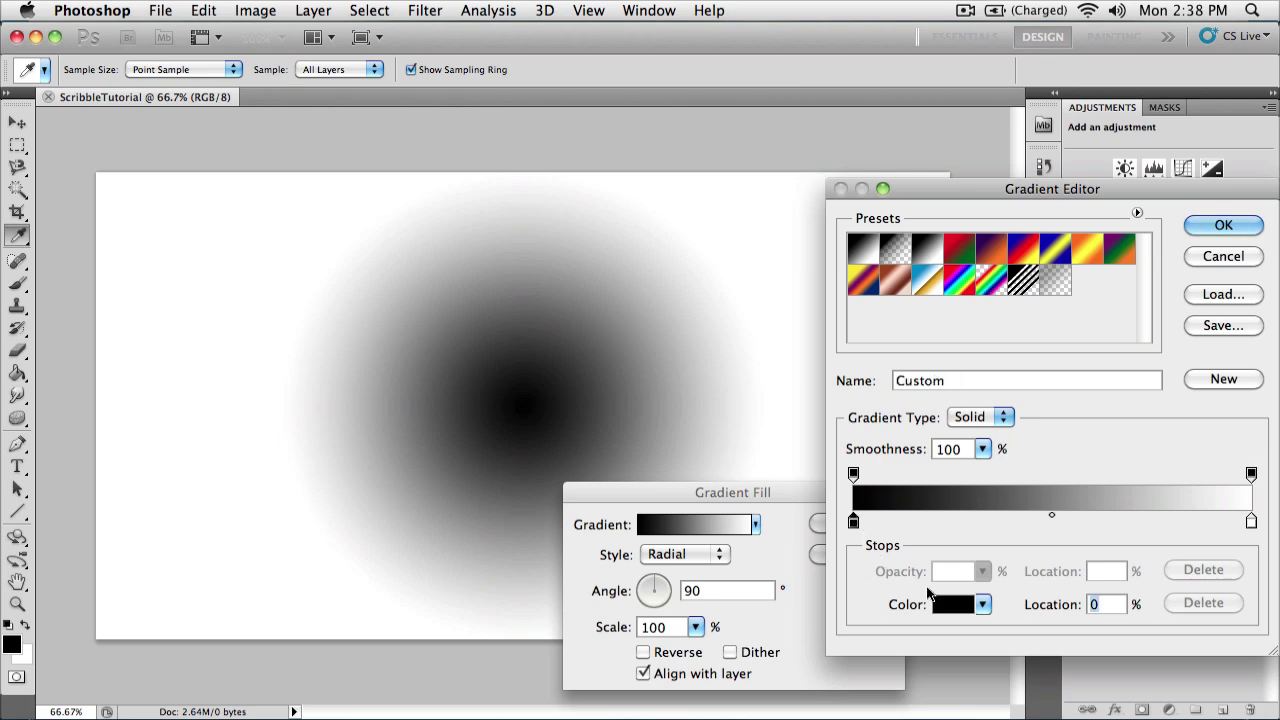
left_click(952, 604)
left_click(1009, 497)
left_click_drag(926, 471, 988, 396)
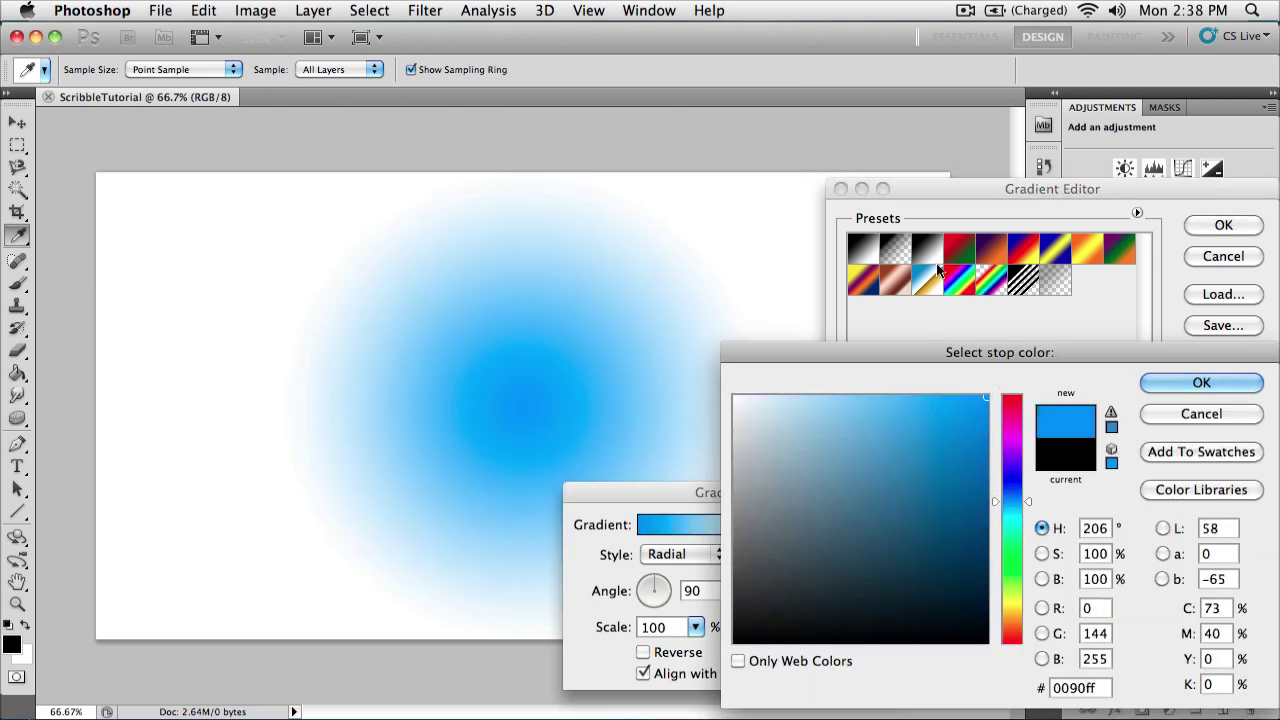
left_click(1202, 386)
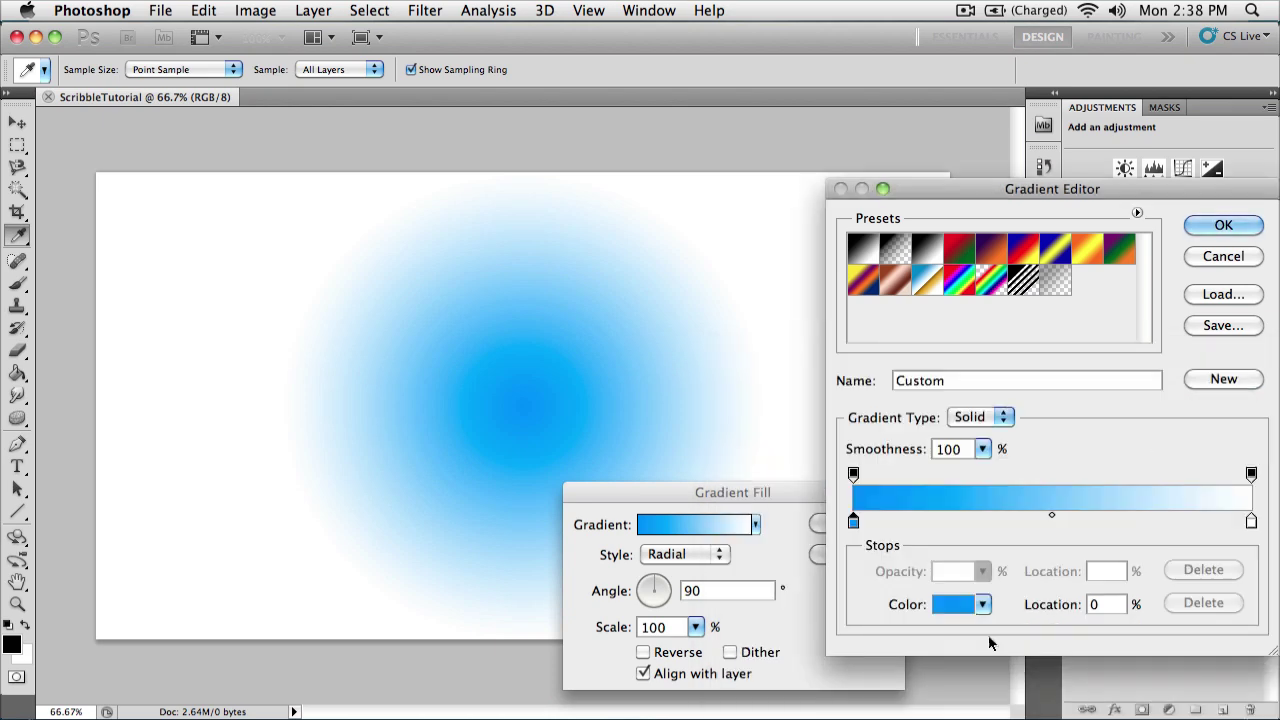
- Set the gradient's end stop to light cyan 42c3ff
left_click(1251, 522)
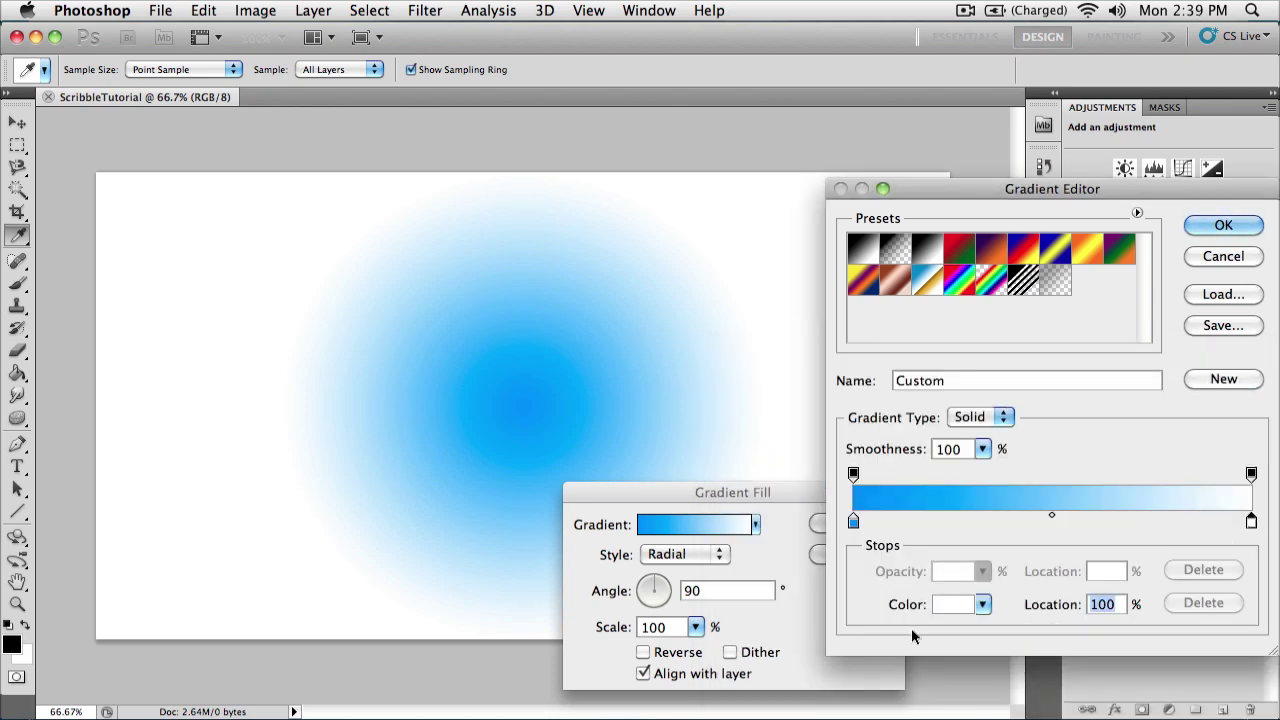
left_click(953, 604)
mouse_move(1020, 508)
left_mouse_down()
mouse_move(1015, 494)
mouse_move(1015, 506)
left_mouse_up()
left_click(950, 497)
left_click_drag(942, 446, 968, 396)
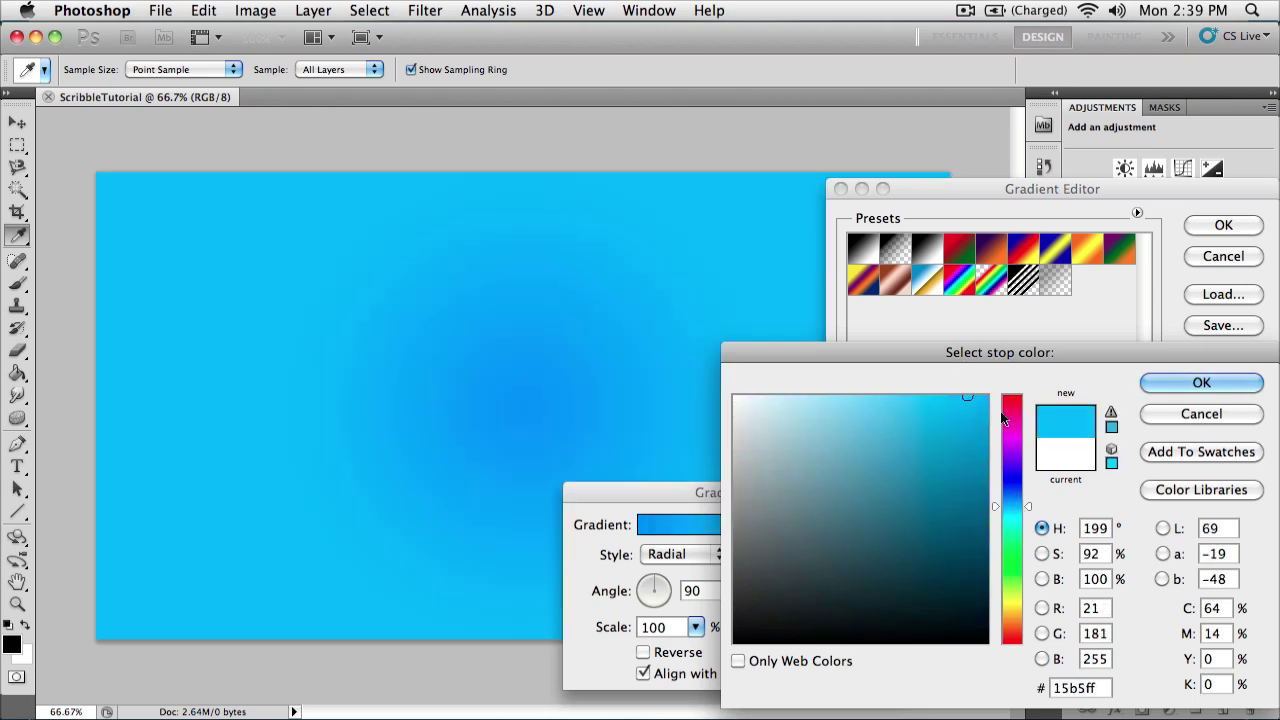
left_click(968, 452)
left_click(922, 396)
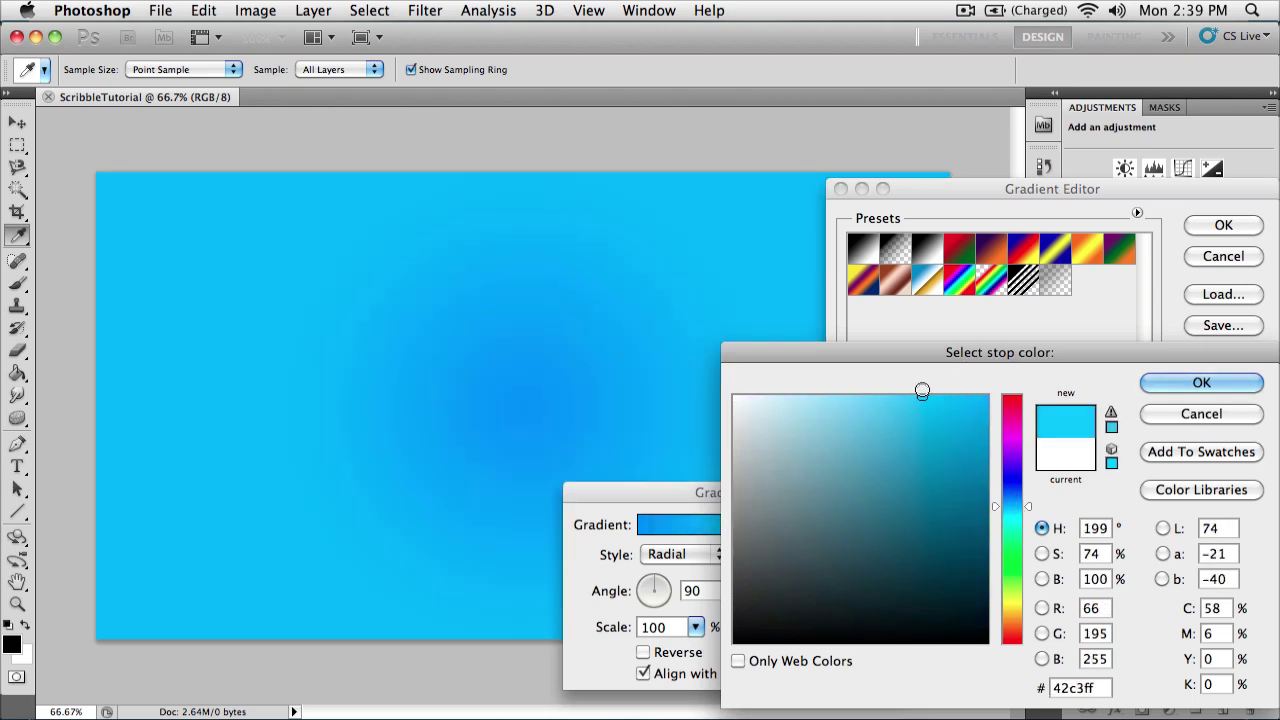
left_click(1157, 384)
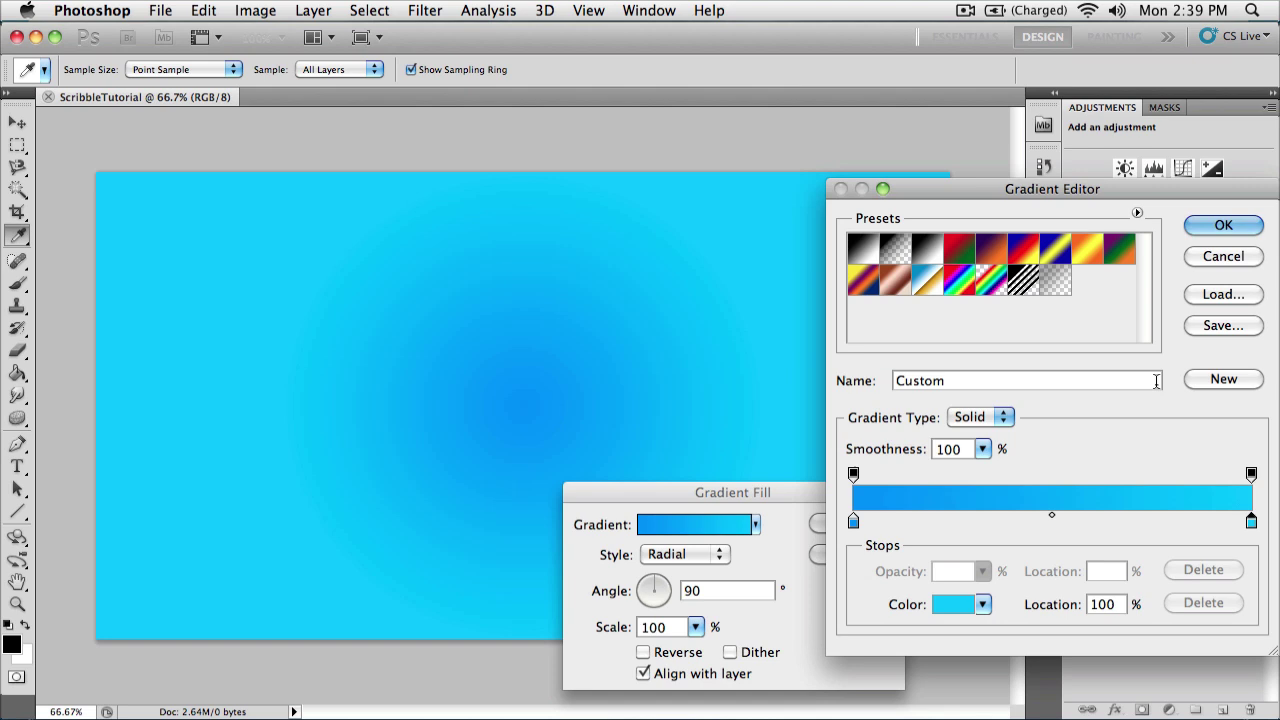
- Recentre the blend midpoint, accept the gradient, and apply the fill at 150% scale
left_click_drag(1054, 518, 1092, 540)
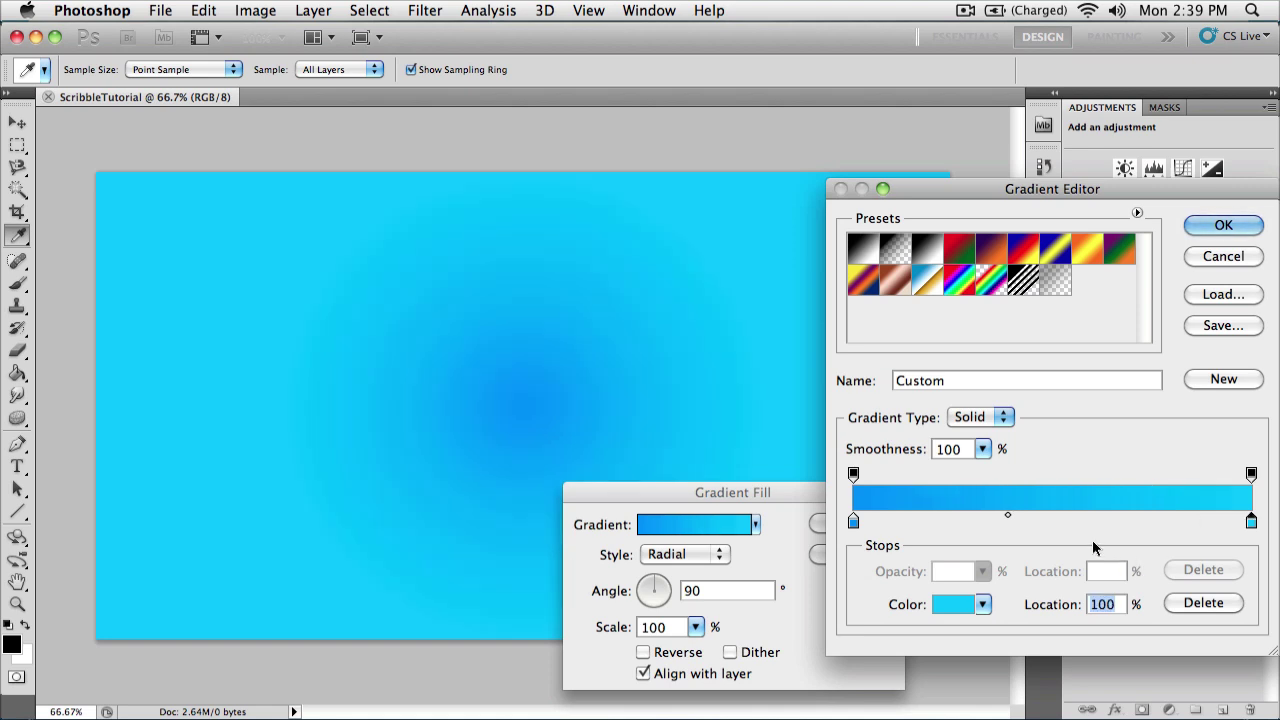
left_click_drag(1010, 516, 1085, 518)
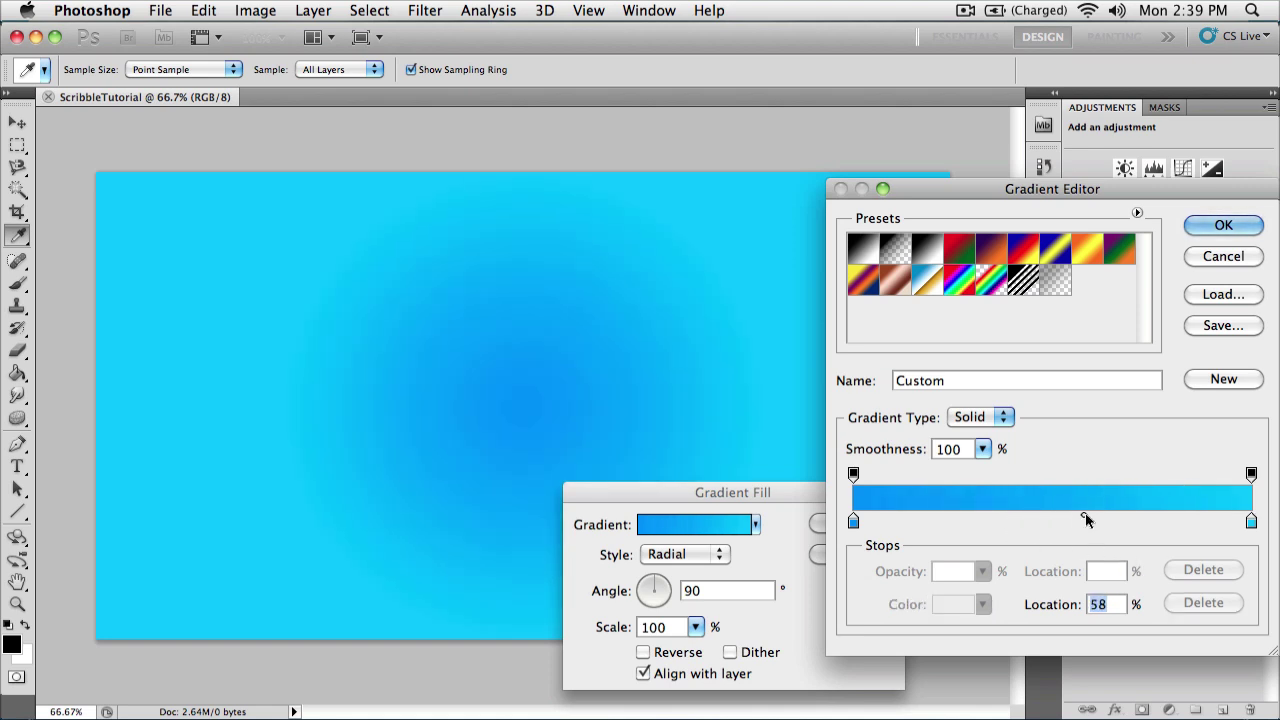
left_click(1236, 219)
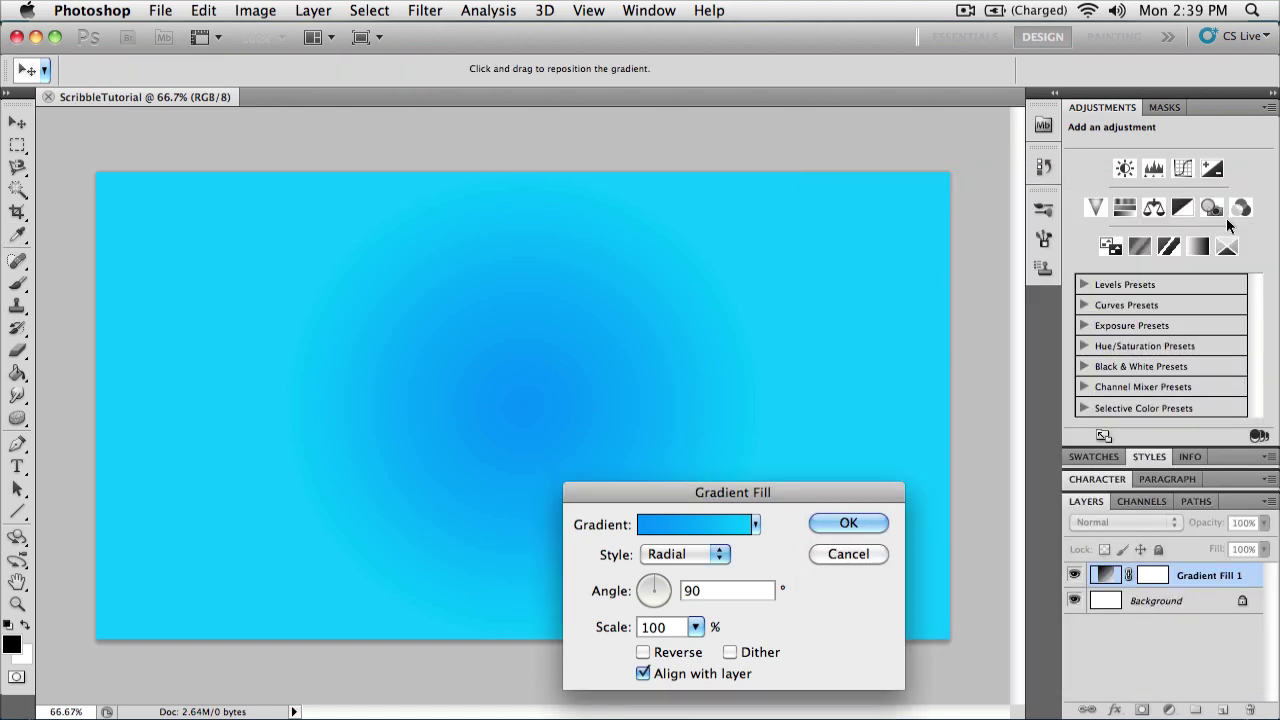
left_click(695, 627)
left_click_drag(694, 648, 731, 648)
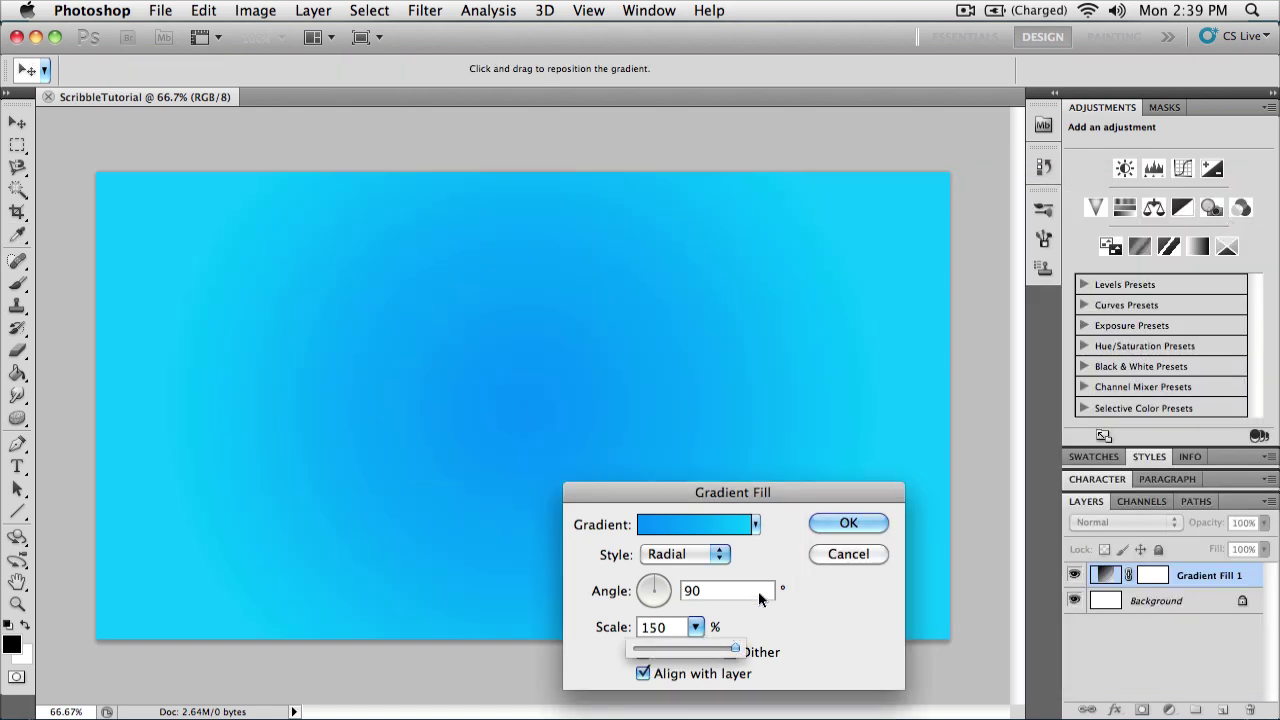
left_click(829, 526)
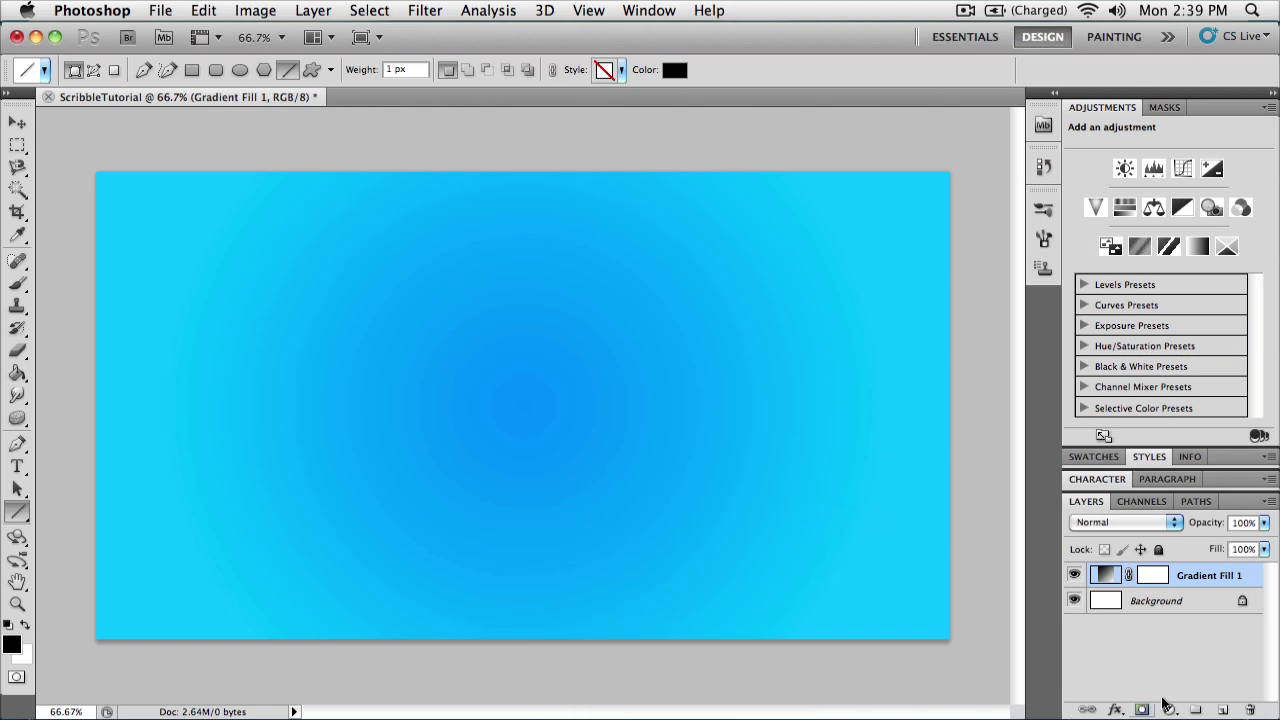
- Type DONOF at 250 pt, move it to the canvas centre, and colour it white
left_click(27, 469)
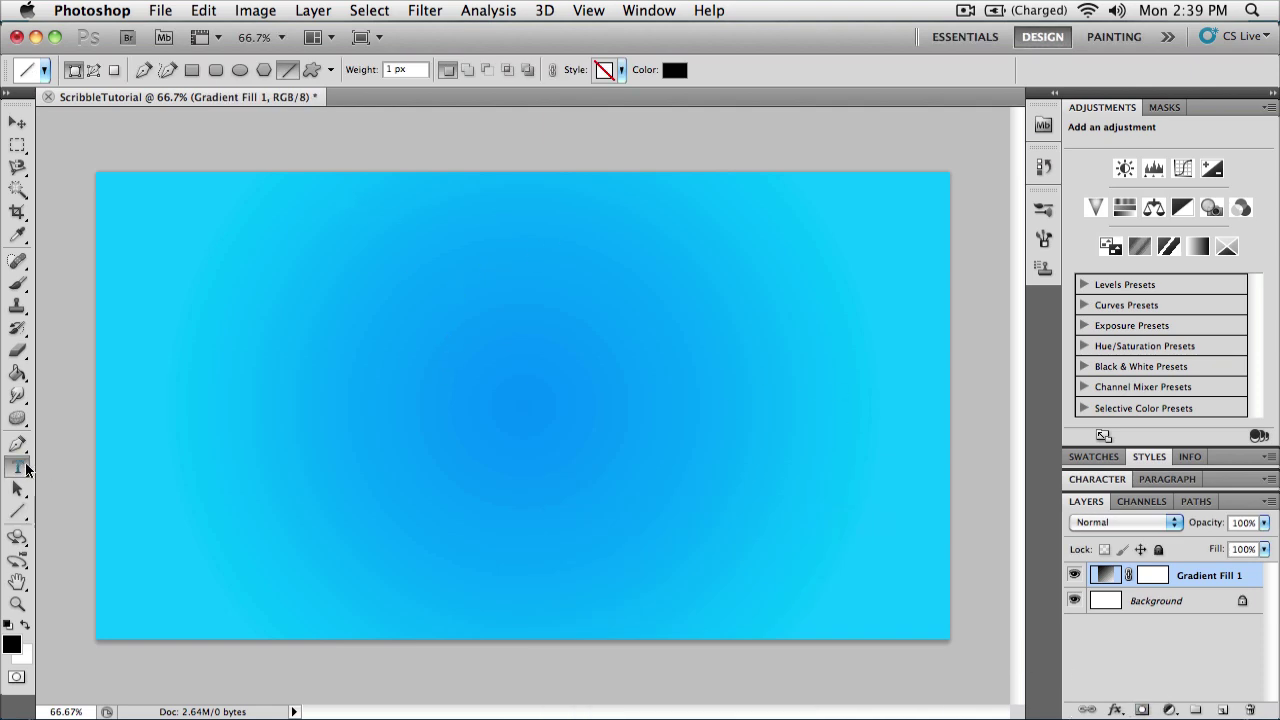
left_click(377, 395)
type("DONOF")
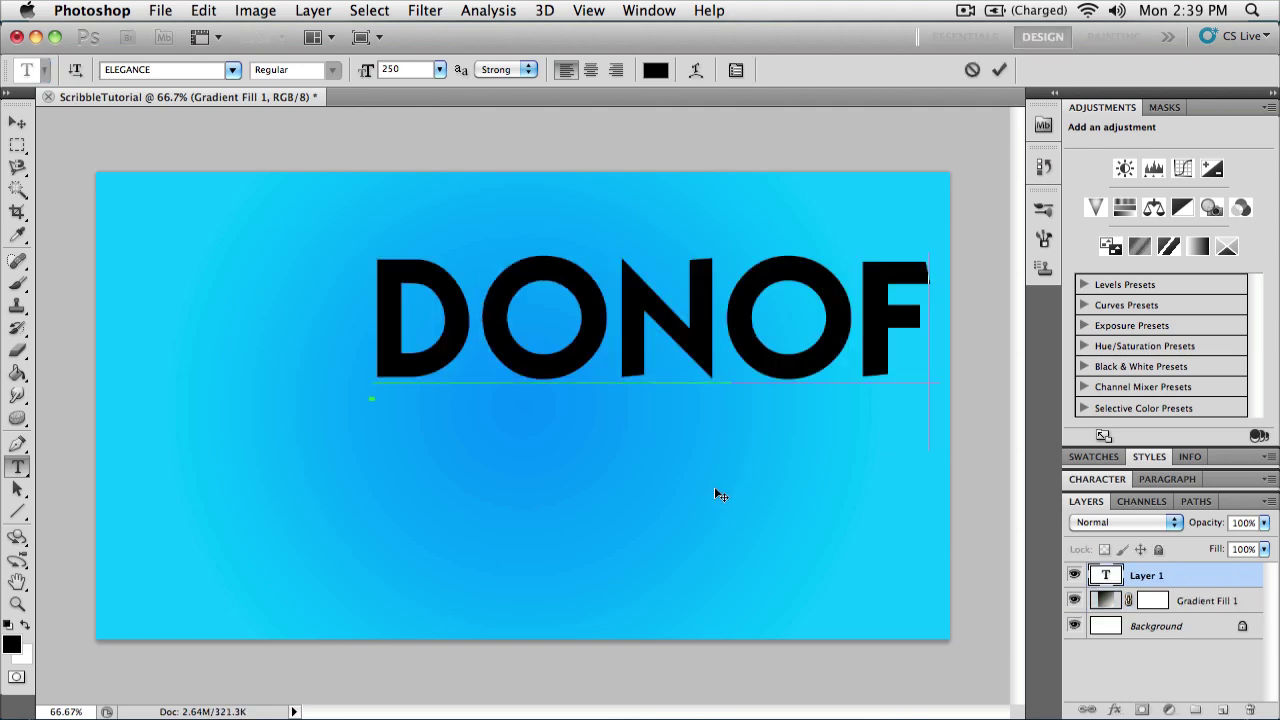
left_click_drag(714, 486, 610, 557)
left_click_drag(796, 375, 150, 424)
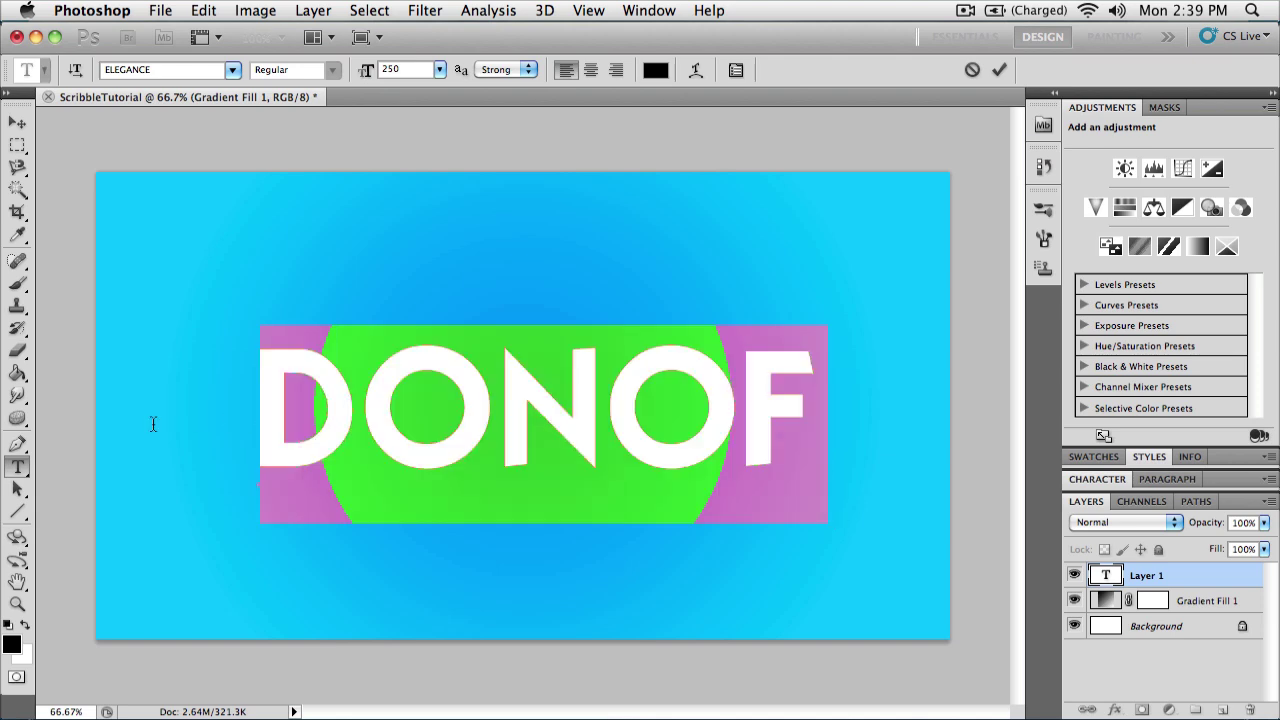
left_click(650, 69)
left_click(737, 391)
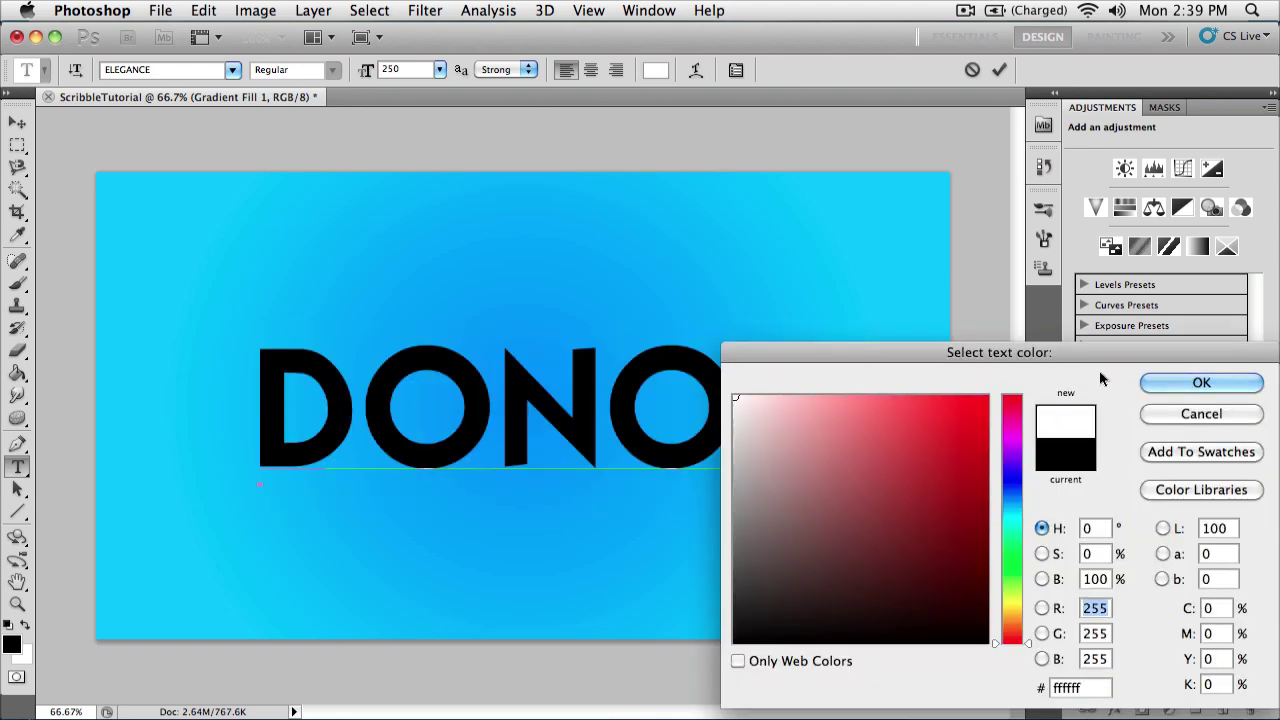
left_click(1190, 380)
left_click(822, 408)
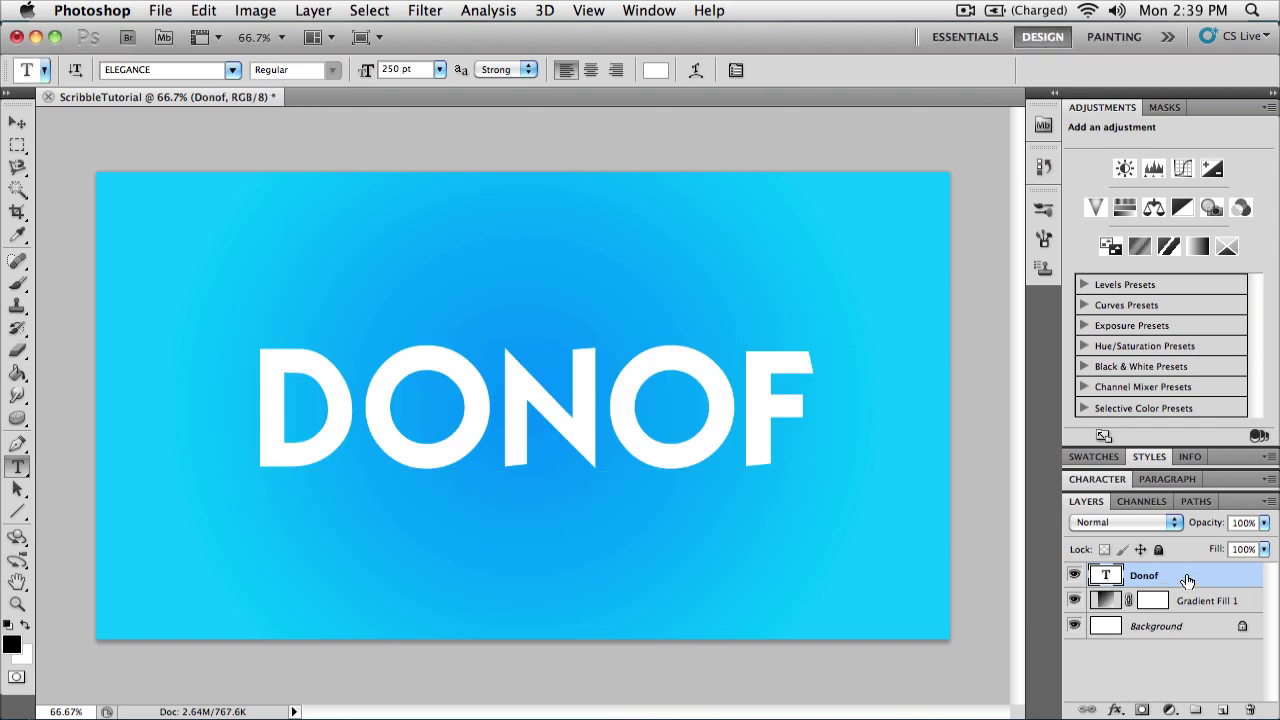
- Set the Donof layer fill to 0% and add a 3 px outside white stroke
left_click(1264, 549)
left_click_drag(1258, 568, 1160, 572)
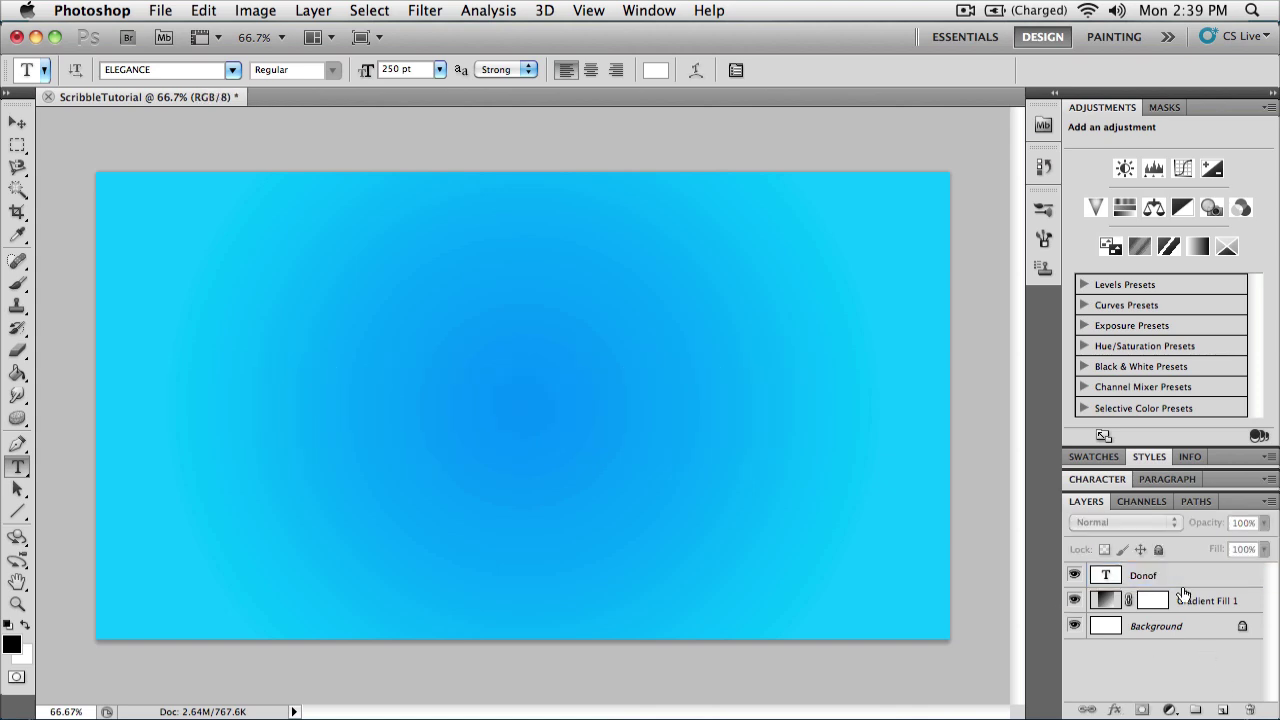
double_click(1180, 576)
left_click(705, 574)
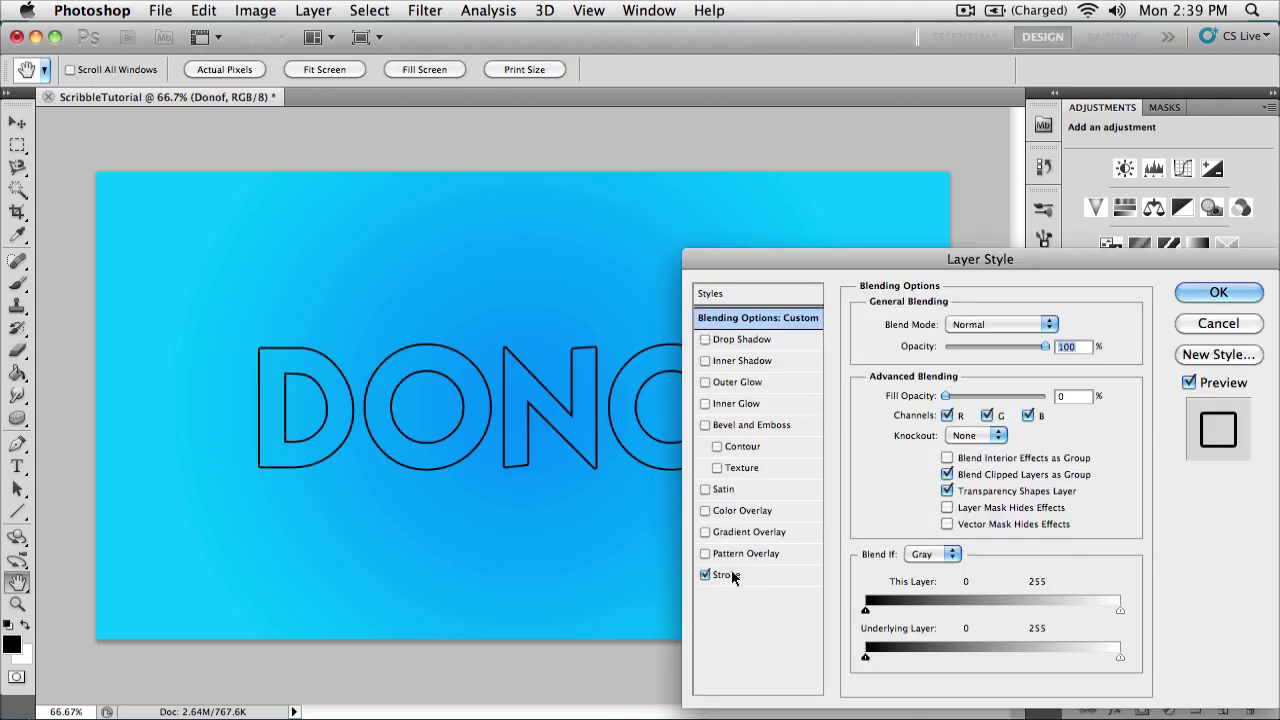
left_click(728, 574)
left_click(906, 454)
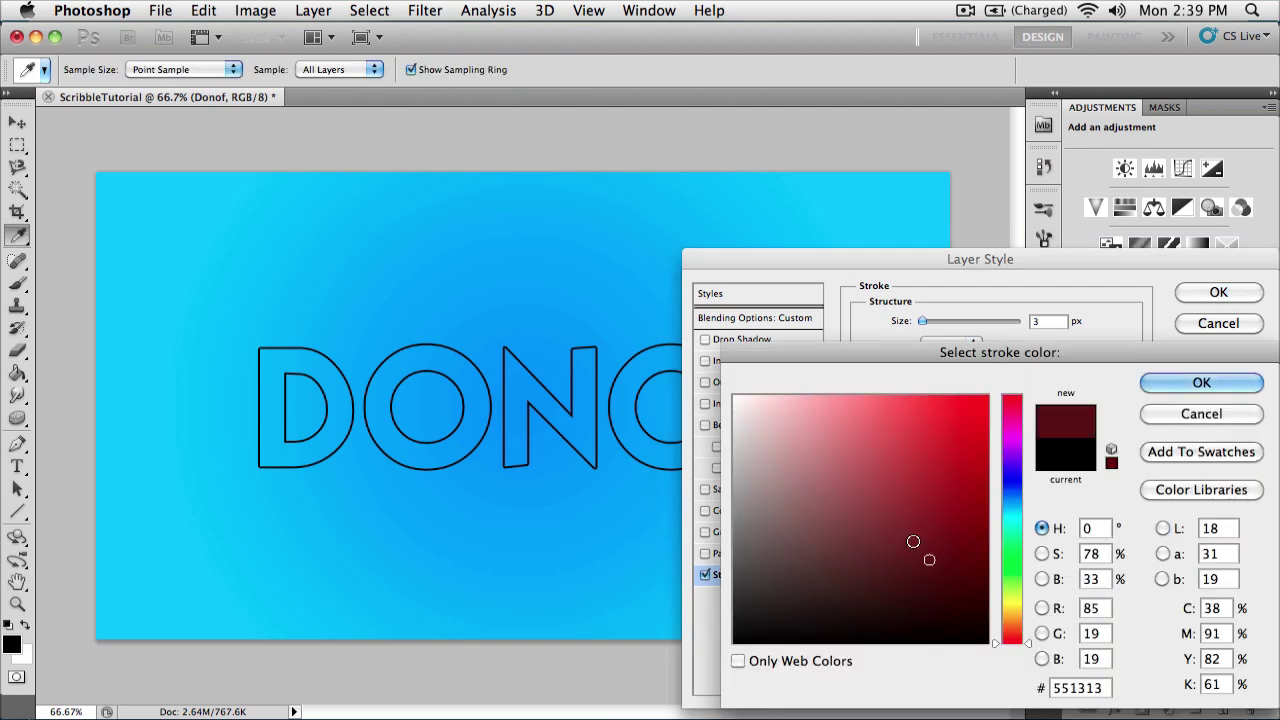
left_click_drag(933, 562, 733, 395)
left_click(1218, 390)
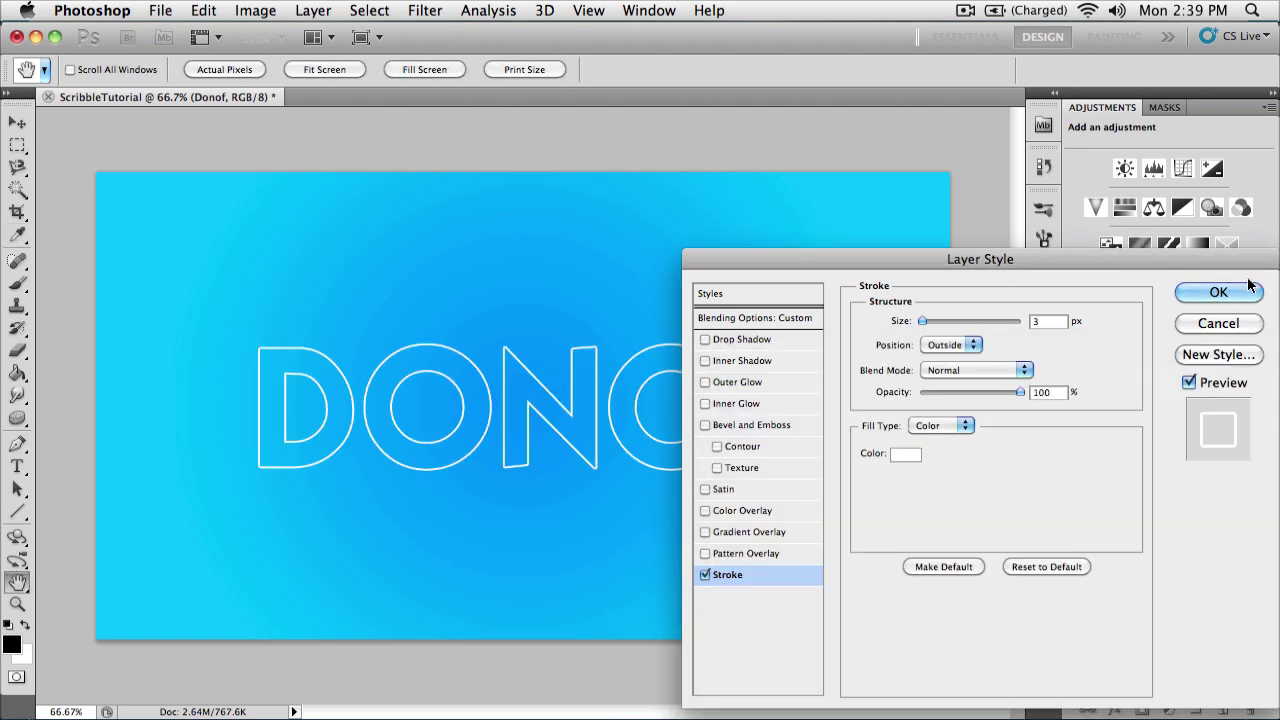
left_click(1218, 290)
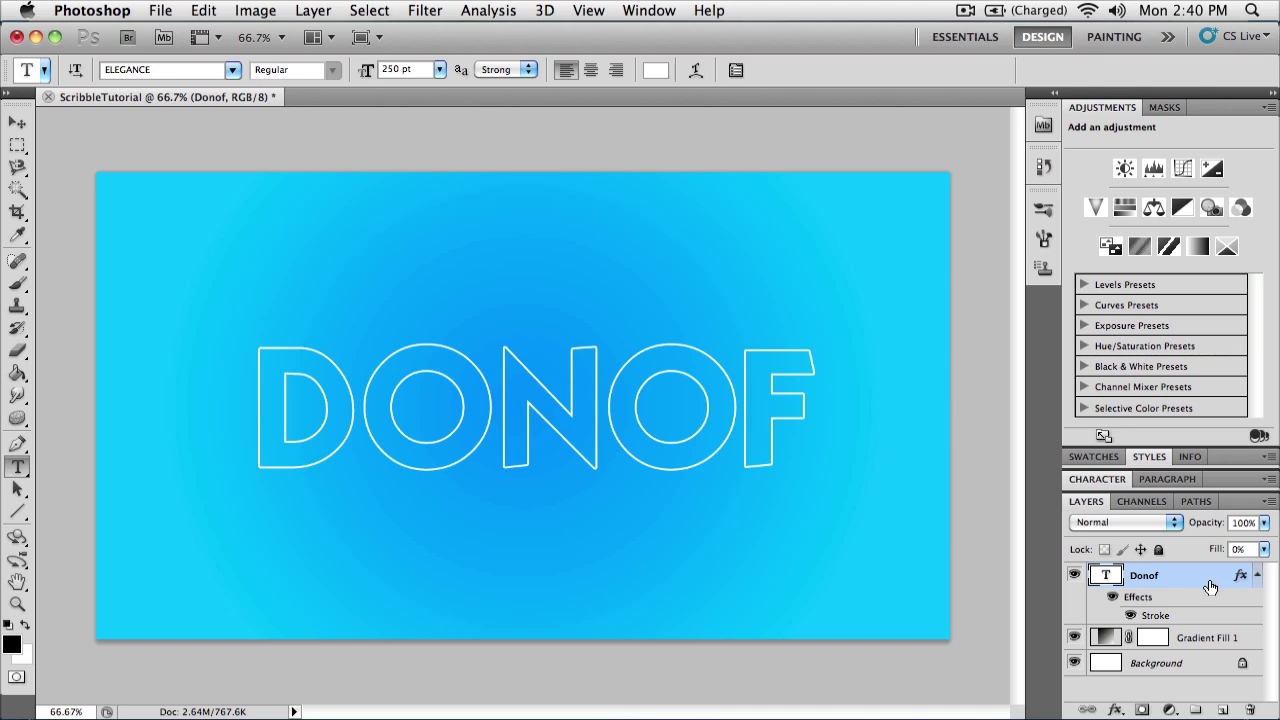
- Load the DONOF letter shapes as a selection and switch to a 7 px brush
left_click(1107, 578, "super")
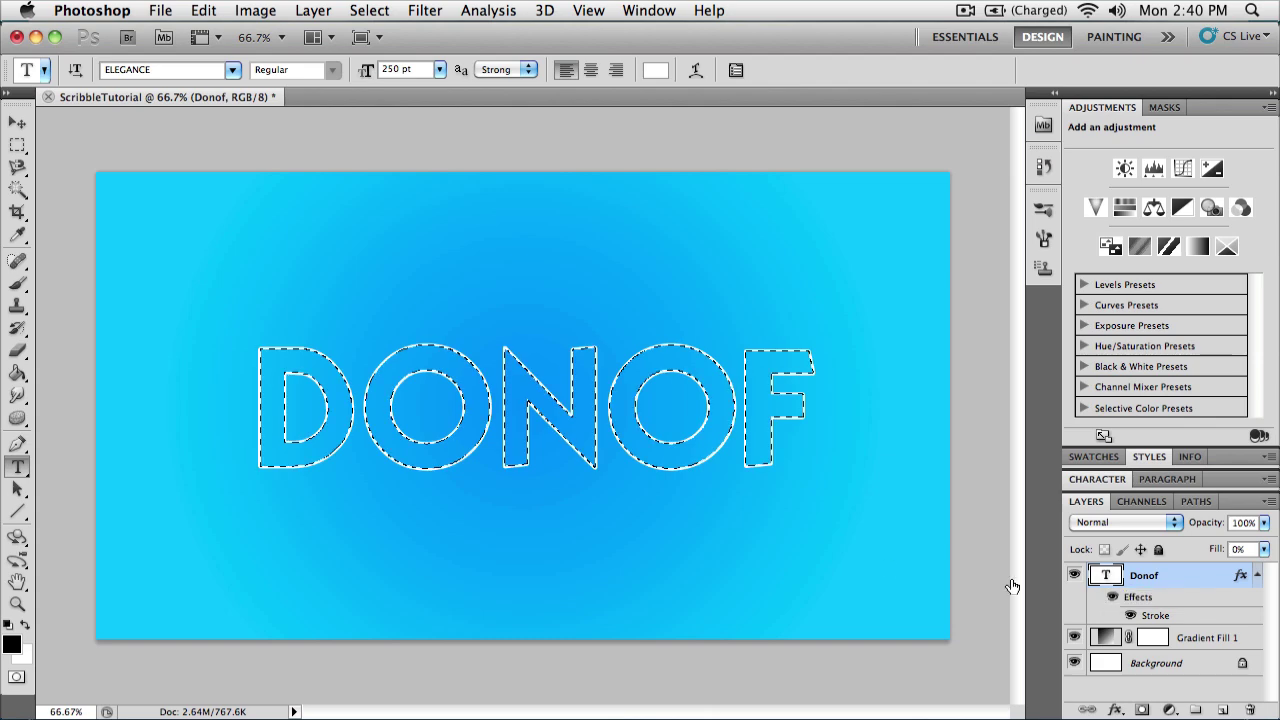
left_click(16, 284)
left_click(96, 71)
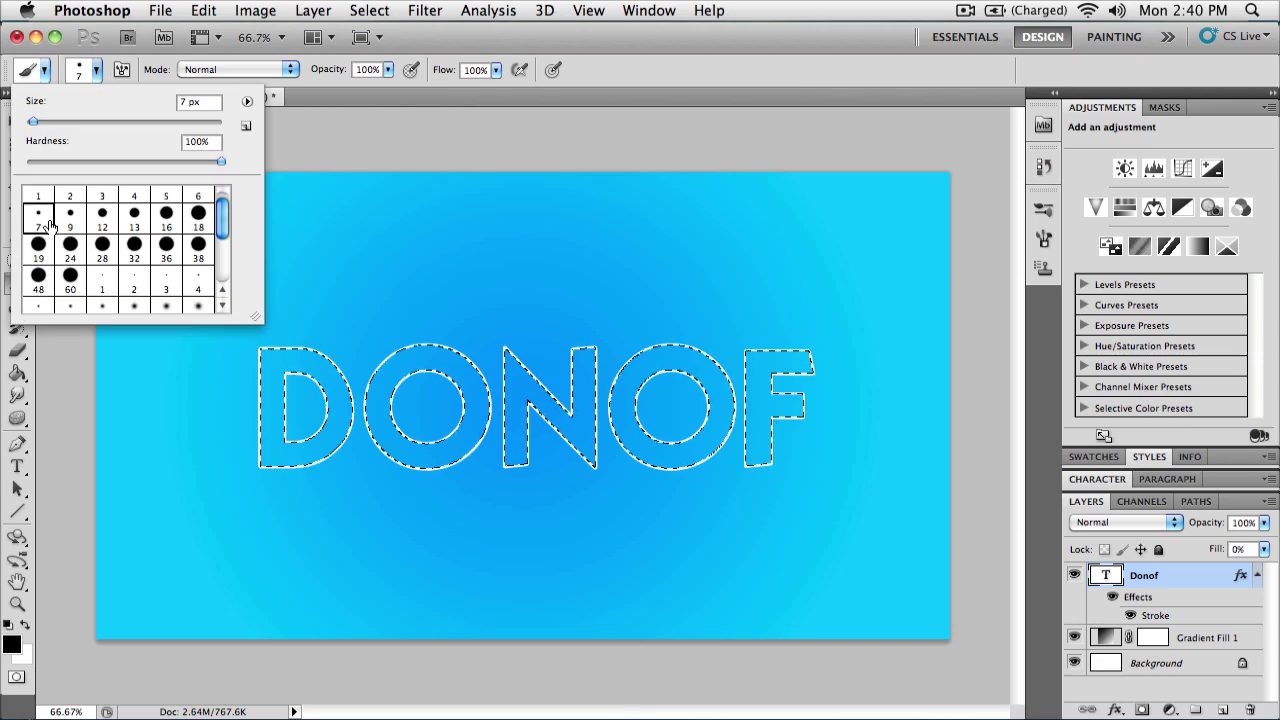
- Add a new empty layer above Donof and begin renaming it
right_click(1224, 592)
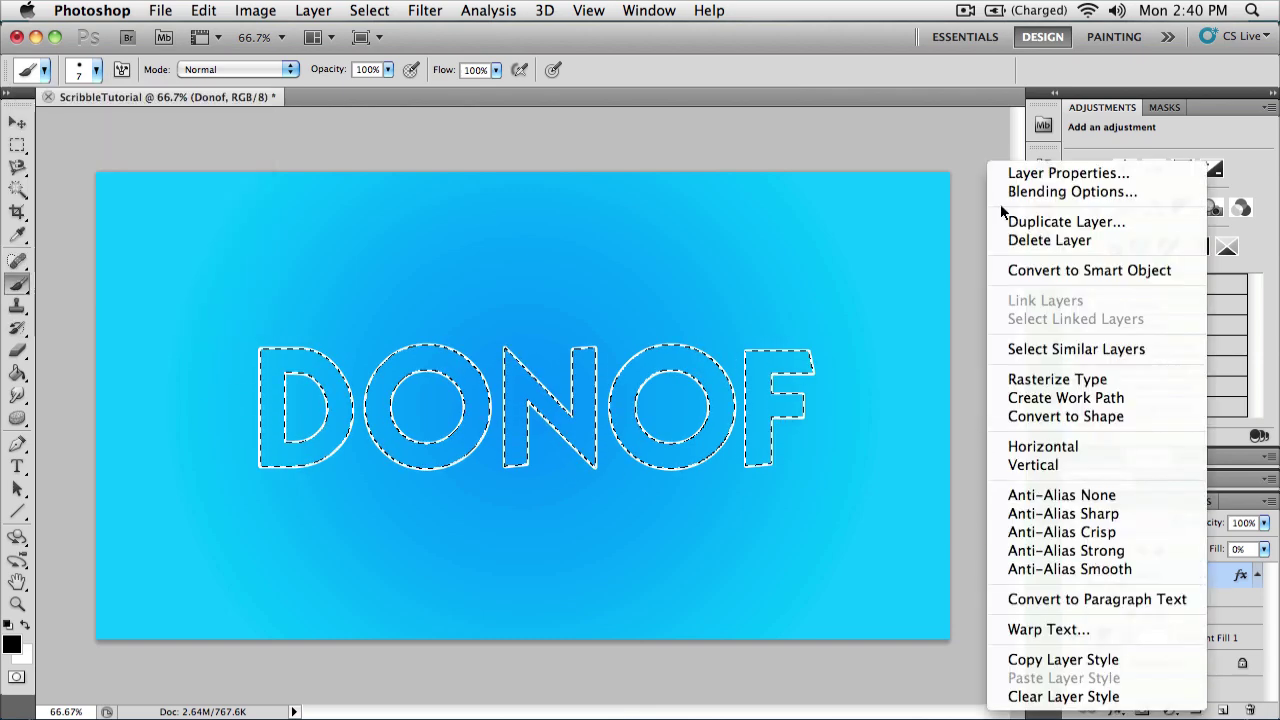
left_click(1229, 700)
key("super+shift+n")
key("Return")
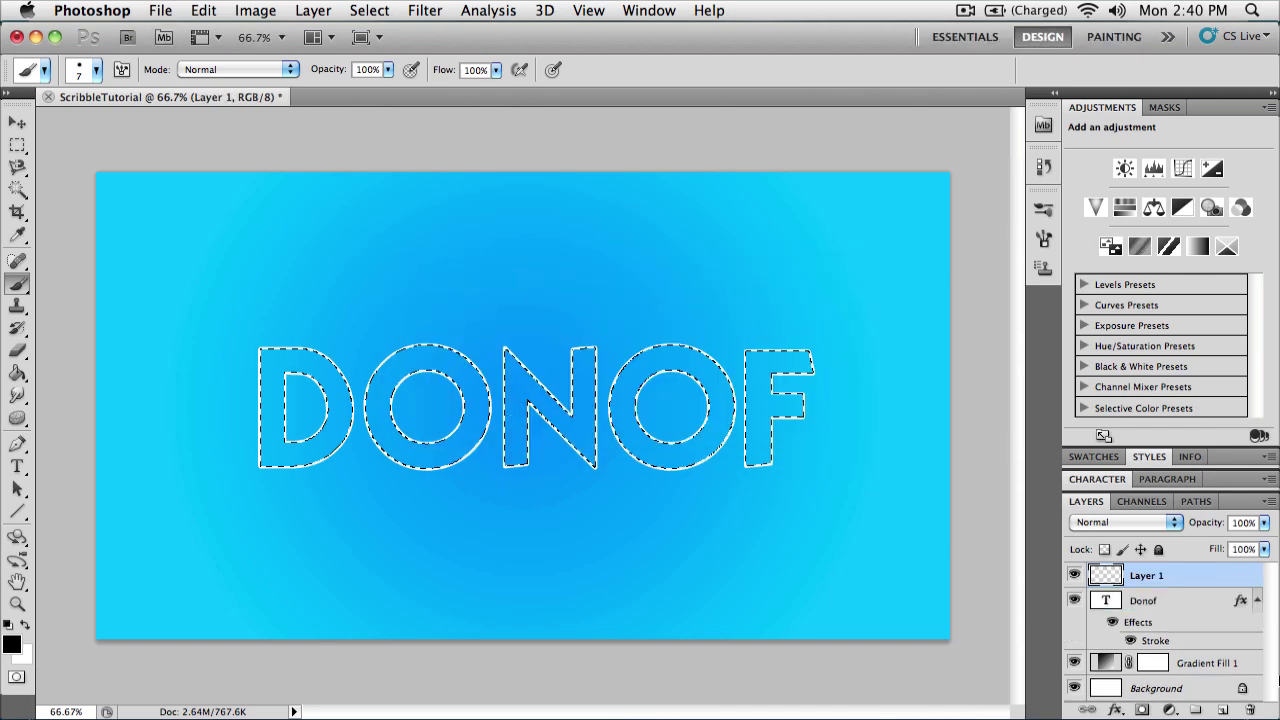
double_click(1140, 576)
- Name the layer SCribble and scribble white strokes inside all five DONOF letters
type("sCribble")
key("Return")
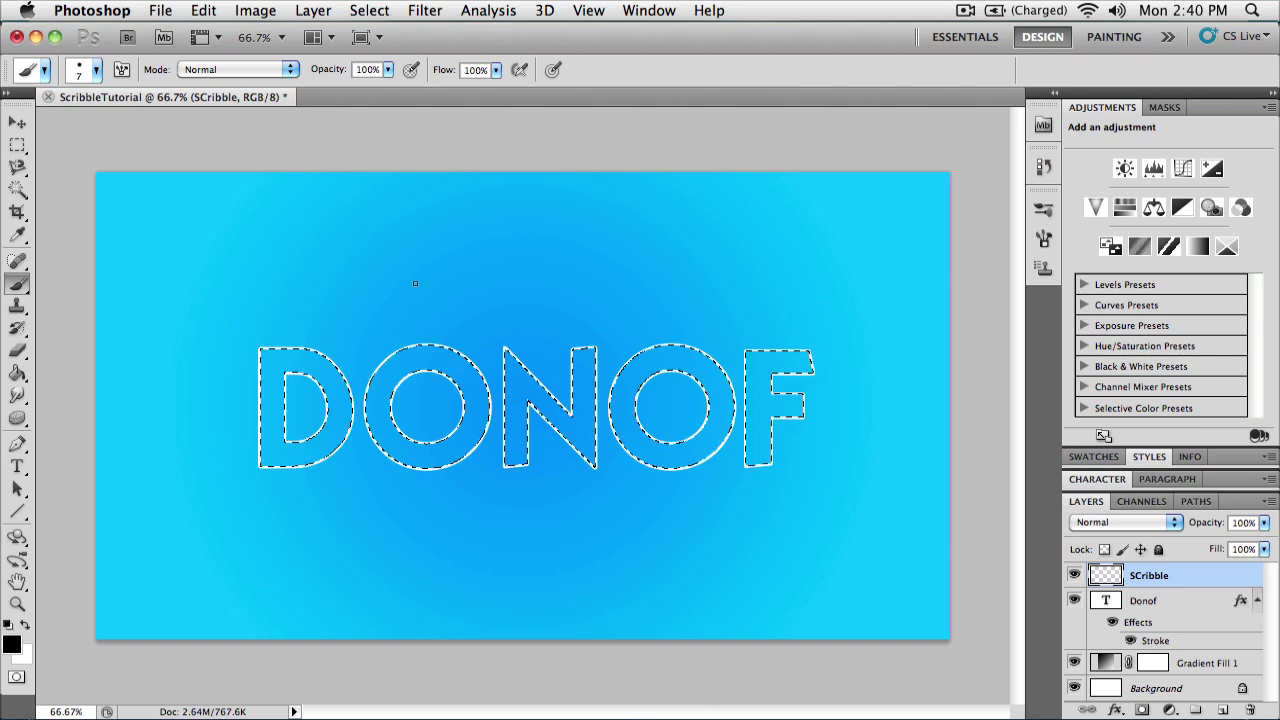
left_click_drag(289, 346, 242, 370)
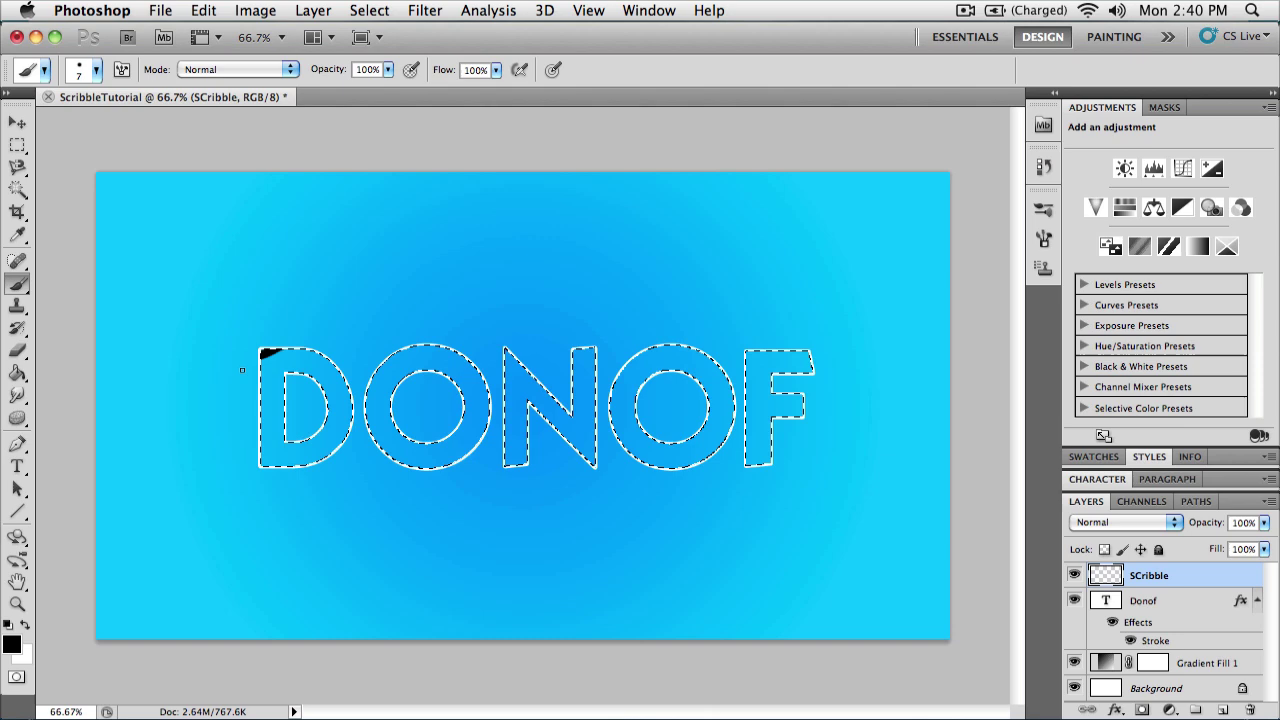
left_click(26, 624)
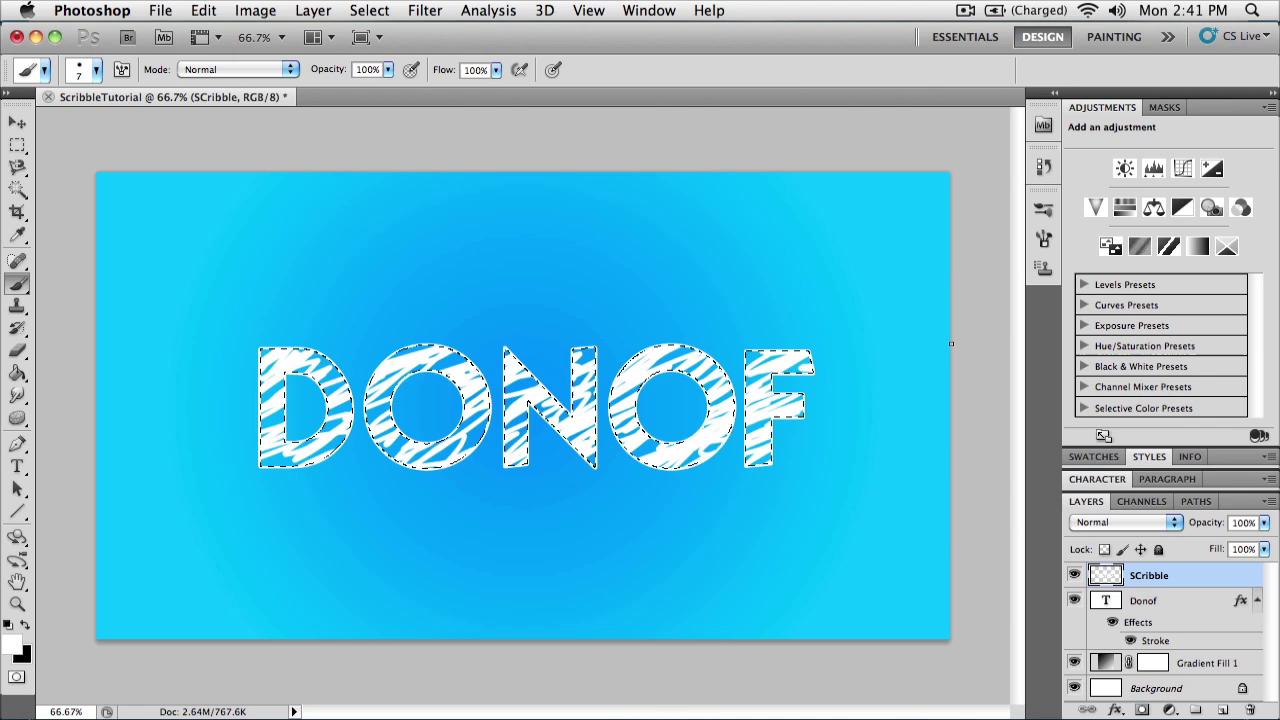
left_click_drag(951, 343, 953, 343)
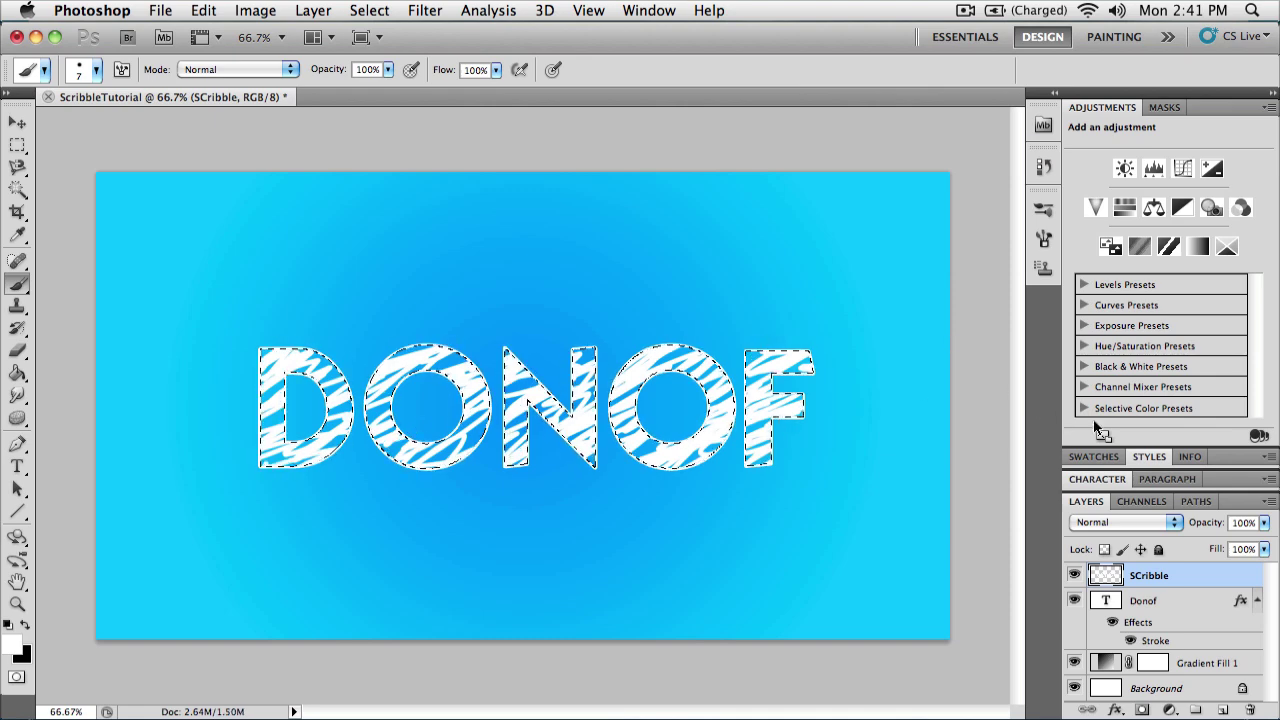
- Deselect, hide the Donof layer's white stroke, and reselect the SCribble layer
key("super+d")
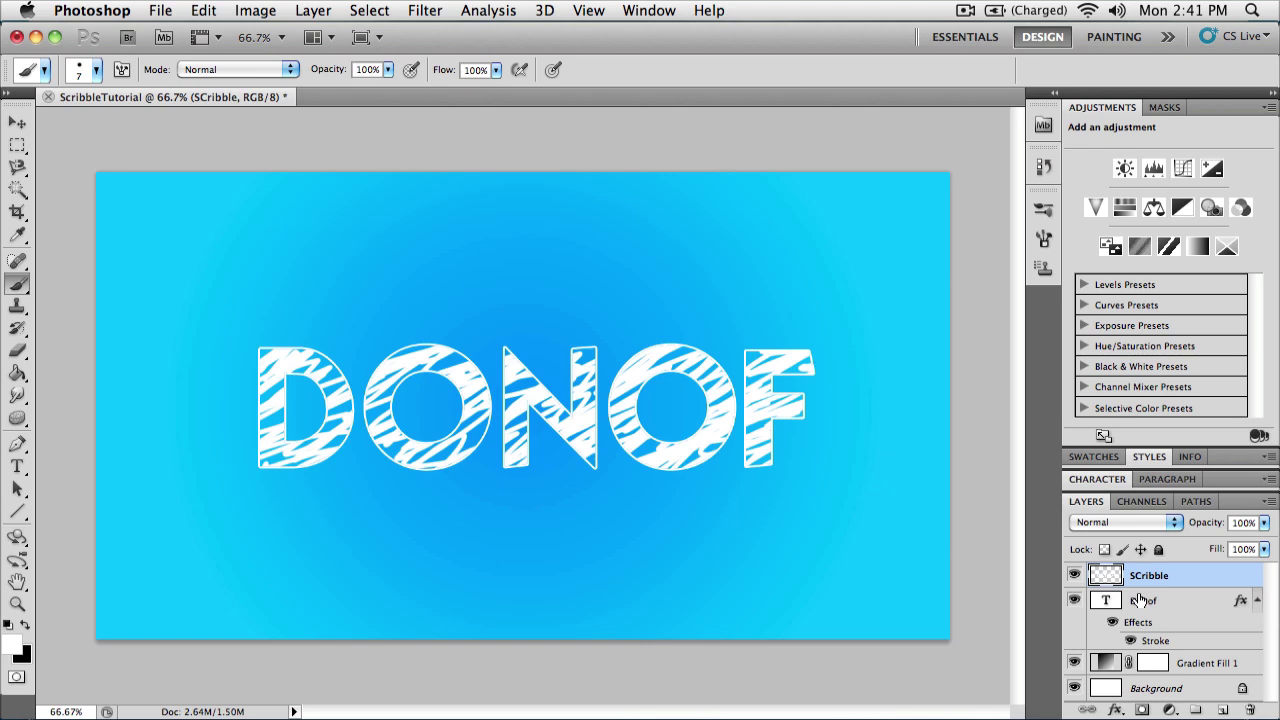
left_click(1190, 604)
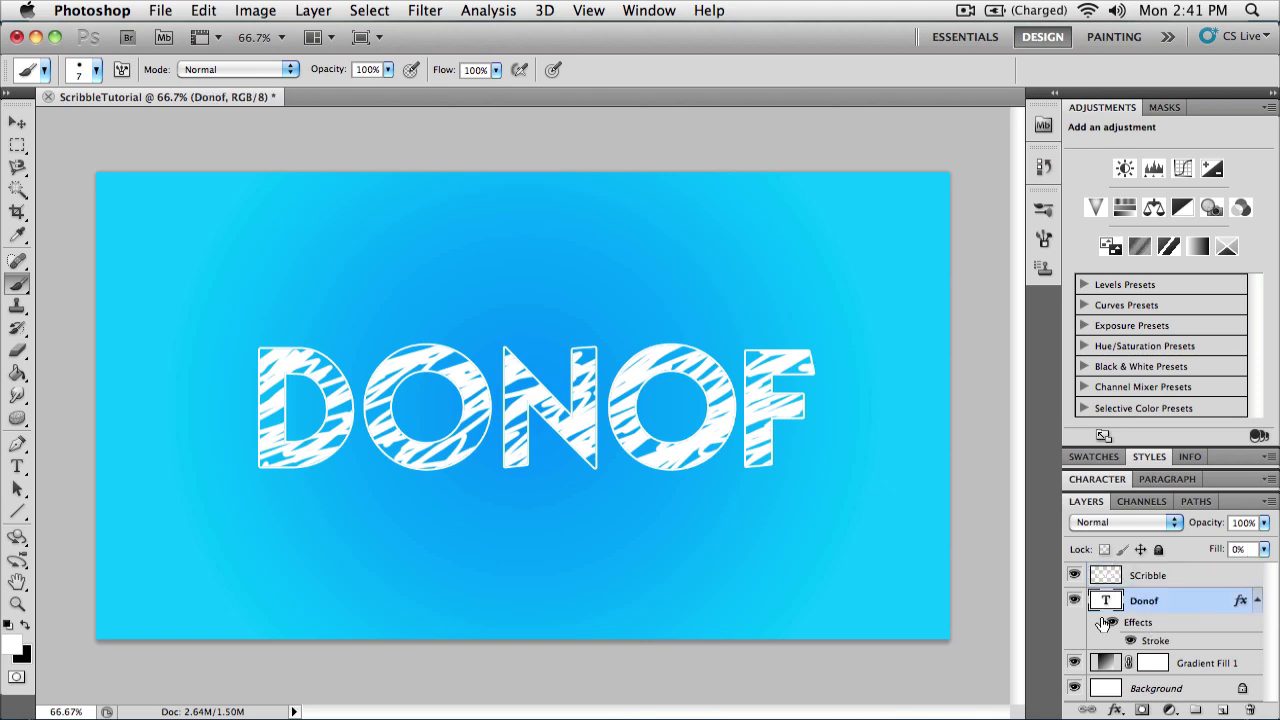
left_click(1130, 640)
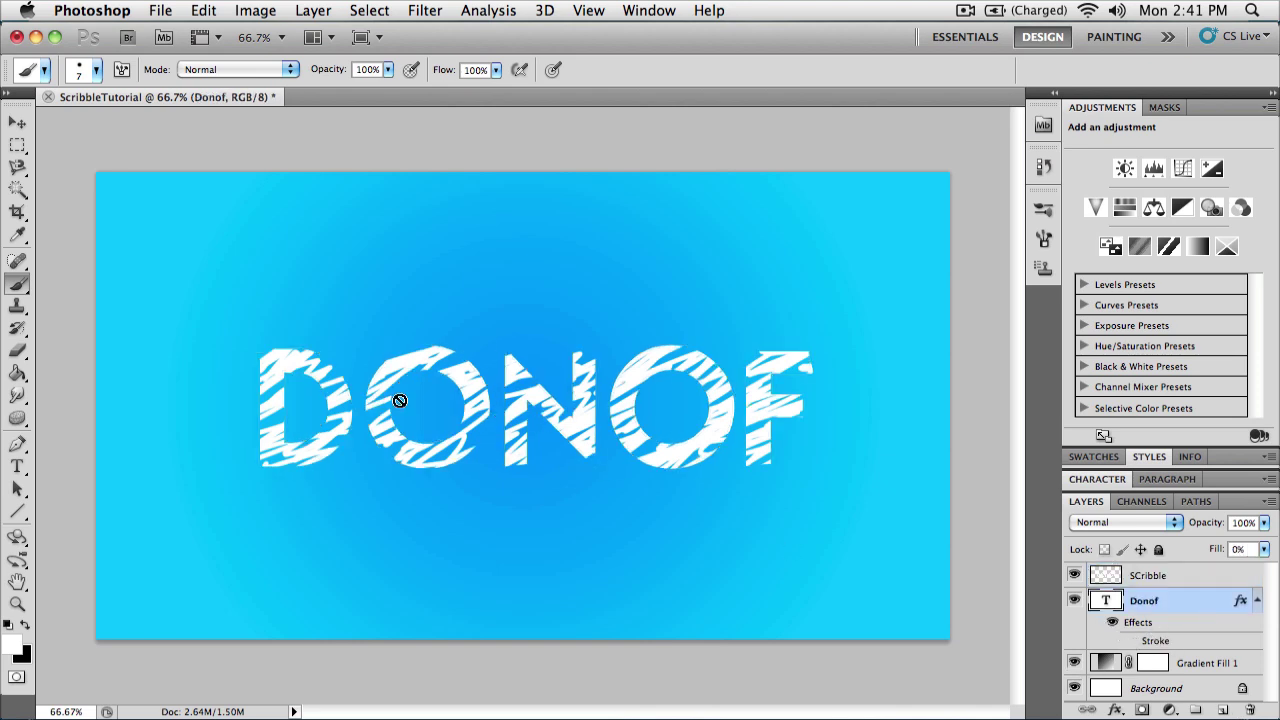
left_click(1174, 580)
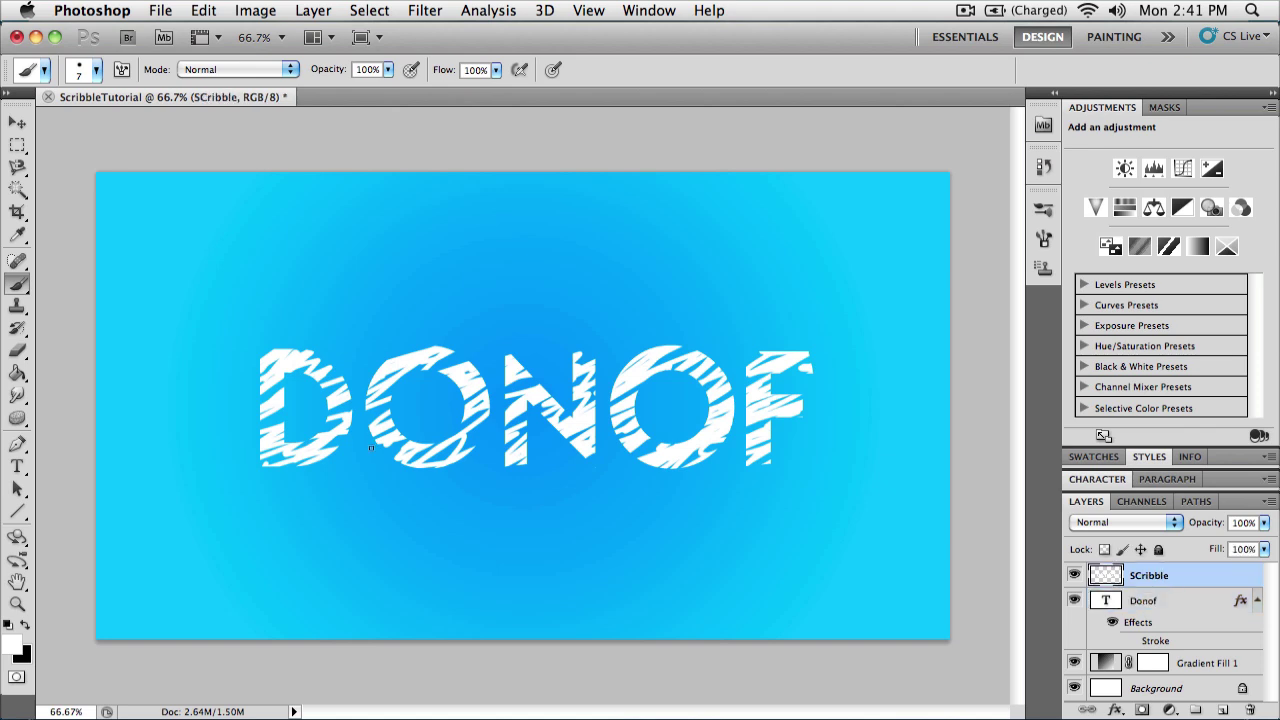
- Paint rough white scribbles over the edges of the D and O
scroll(105, 274, "up", 5)
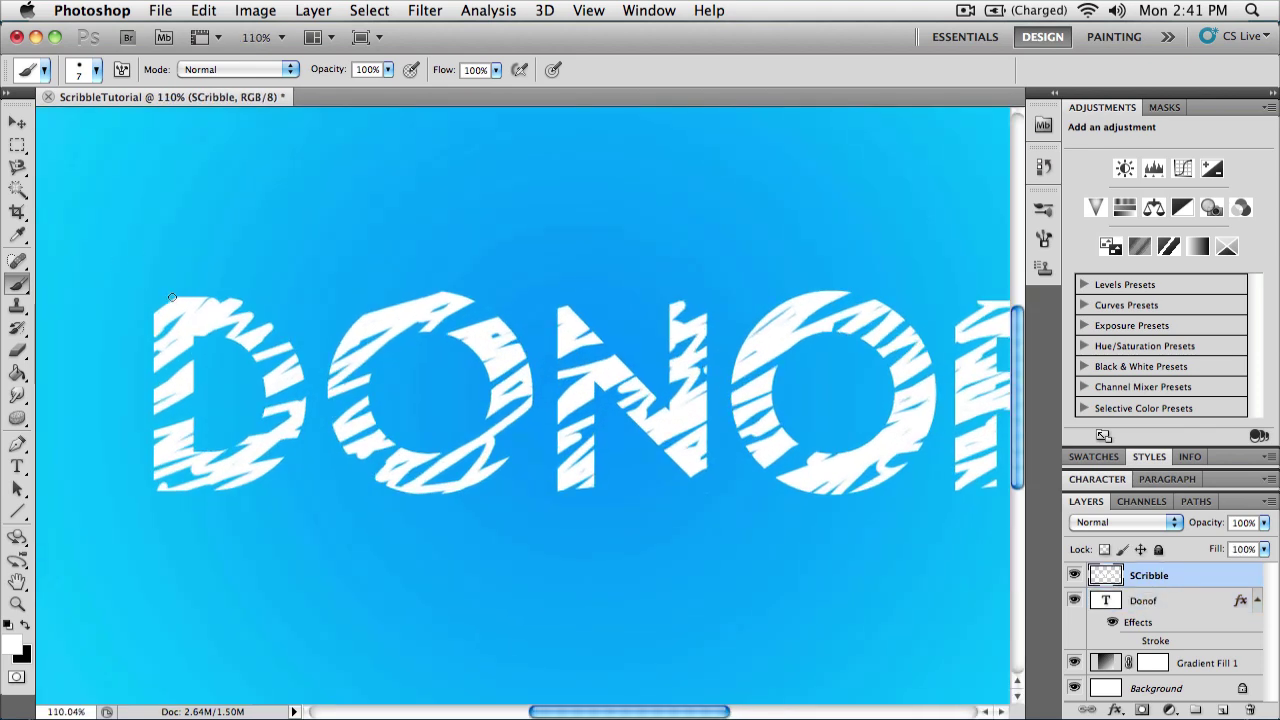
mouse_move(172, 297)
left_mouse_down()
mouse_move(150, 312)
mouse_move(161, 327)
mouse_move(158, 490)
left_mouse_up()
scroll(212, 457, "down", 5)
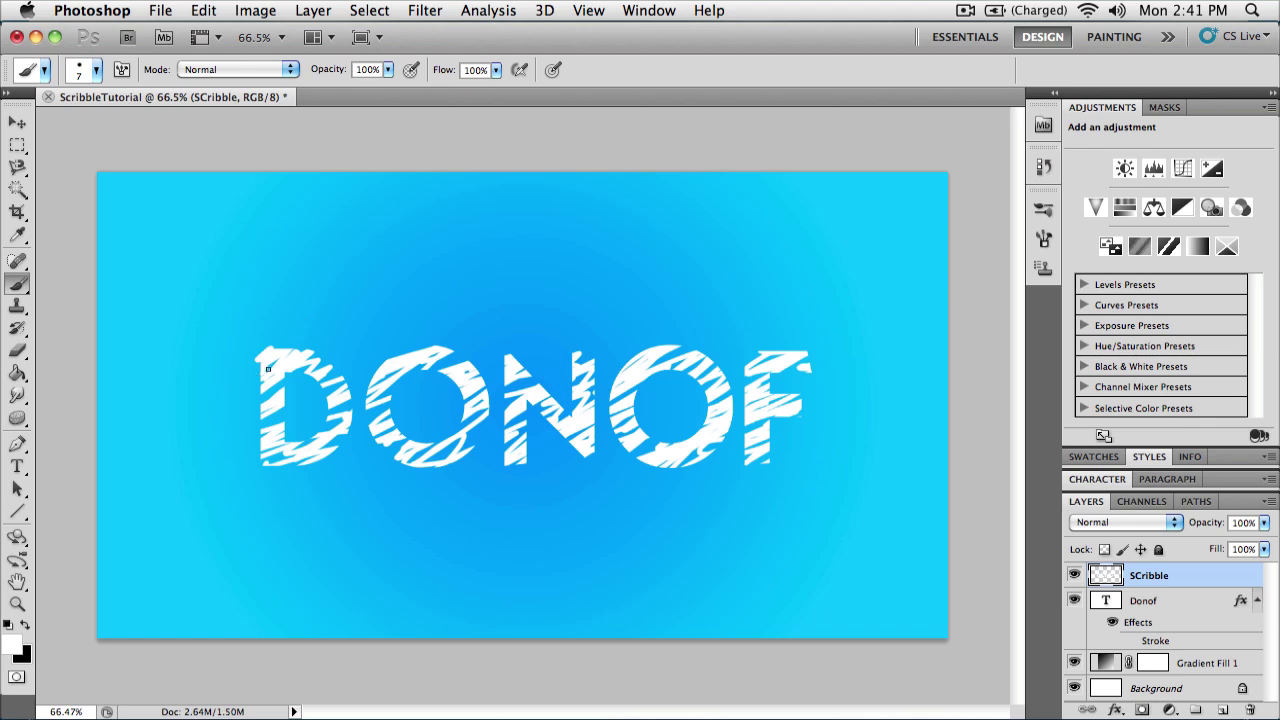
left_click_drag(260, 402, 262, 430)
left_click_drag(319, 377, 295, 366)
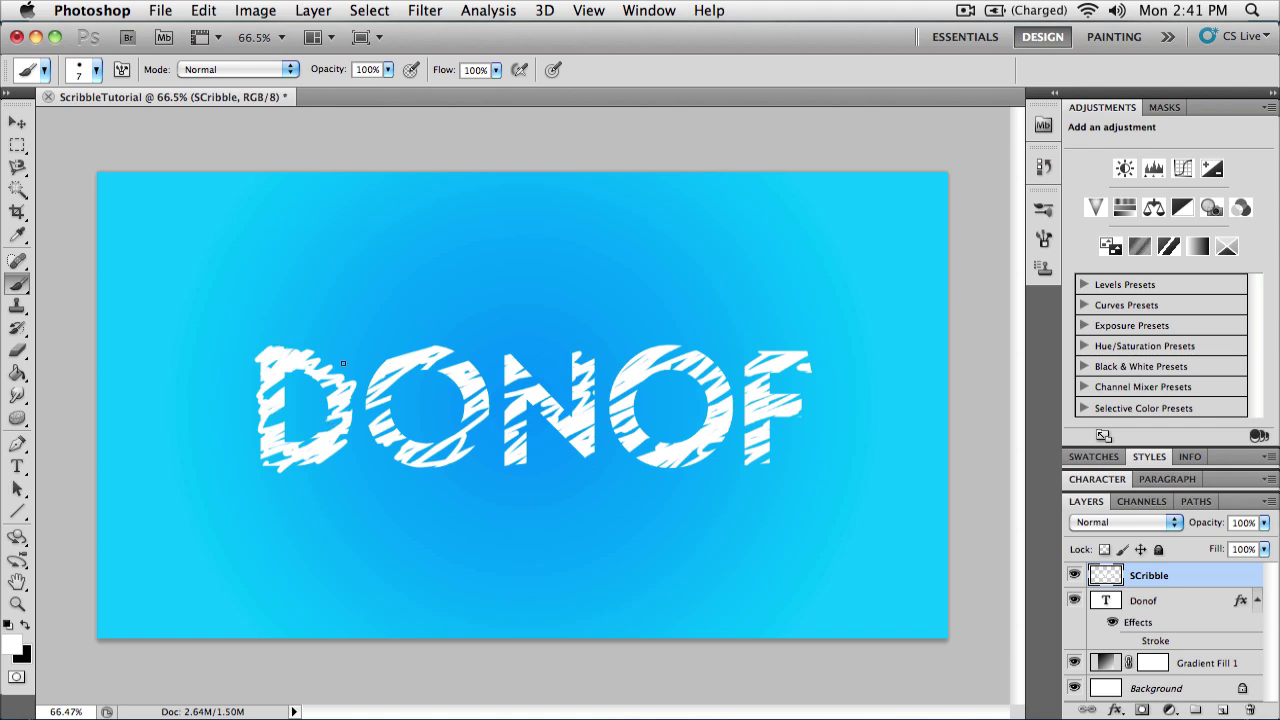
mouse_move(407, 350)
left_mouse_down()
mouse_move(370, 370)
mouse_move(384, 390)
left_mouse_up()
mouse_move(392, 448)
left_mouse_down()
mouse_move(439, 462)
mouse_move(492, 426)
mouse_move(480, 415)
mouse_move(457, 439)
mouse_move(486, 409)
left_mouse_up()
- Undo the last strokes and rescribble the O's left side and the N's left stroke
key("super+z")
key("super+z")
mouse_move(381, 380)
left_mouse_down()
mouse_move(379, 434)
mouse_move(459, 462)
left_mouse_up()
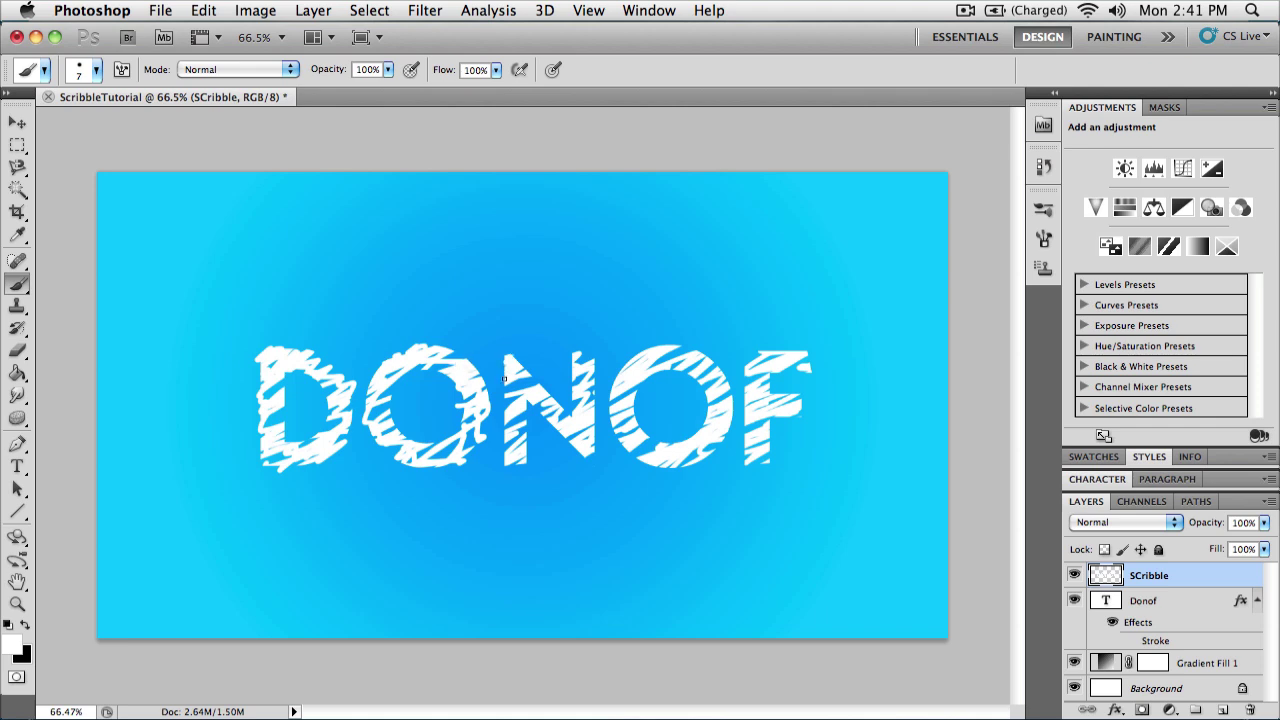
mouse_move(512, 405)
left_mouse_down()
mouse_move(505, 473)
mouse_move(538, 398)
mouse_move(562, 423)
left_mouse_up()
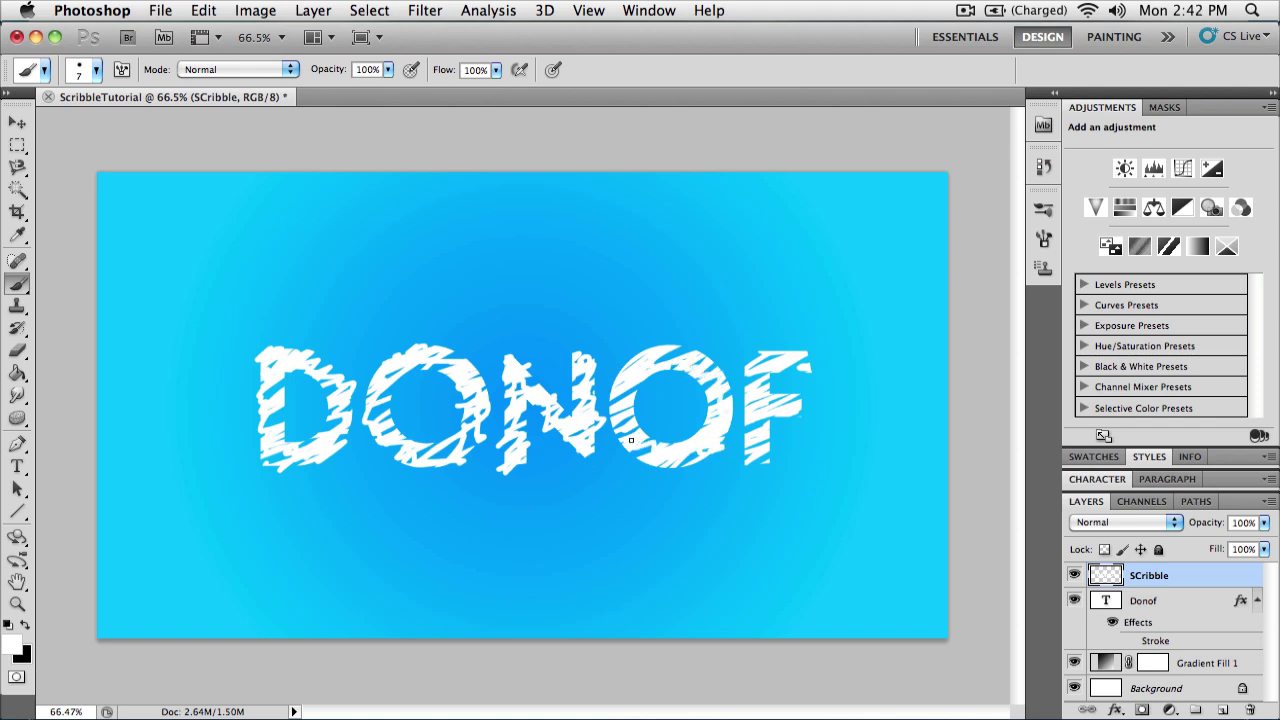
mouse_move(637, 403)
left_mouse_down()
mouse_move(656, 376)
mouse_move(619, 372)
mouse_move(635, 358)
mouse_move(713, 359)
left_mouse_up()
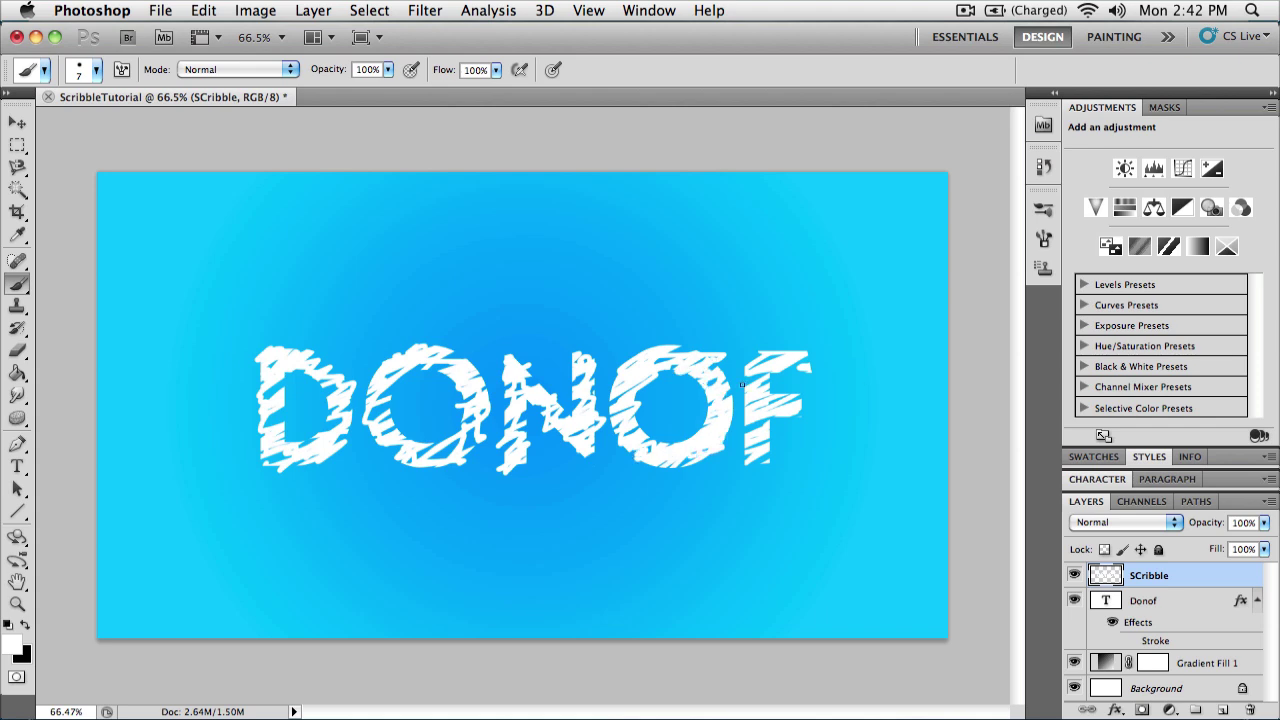
- Scribble white strokes over the top, lower stem and bottom of the F
left_click_drag(759, 459, 771, 424)
key("ctrl+z")
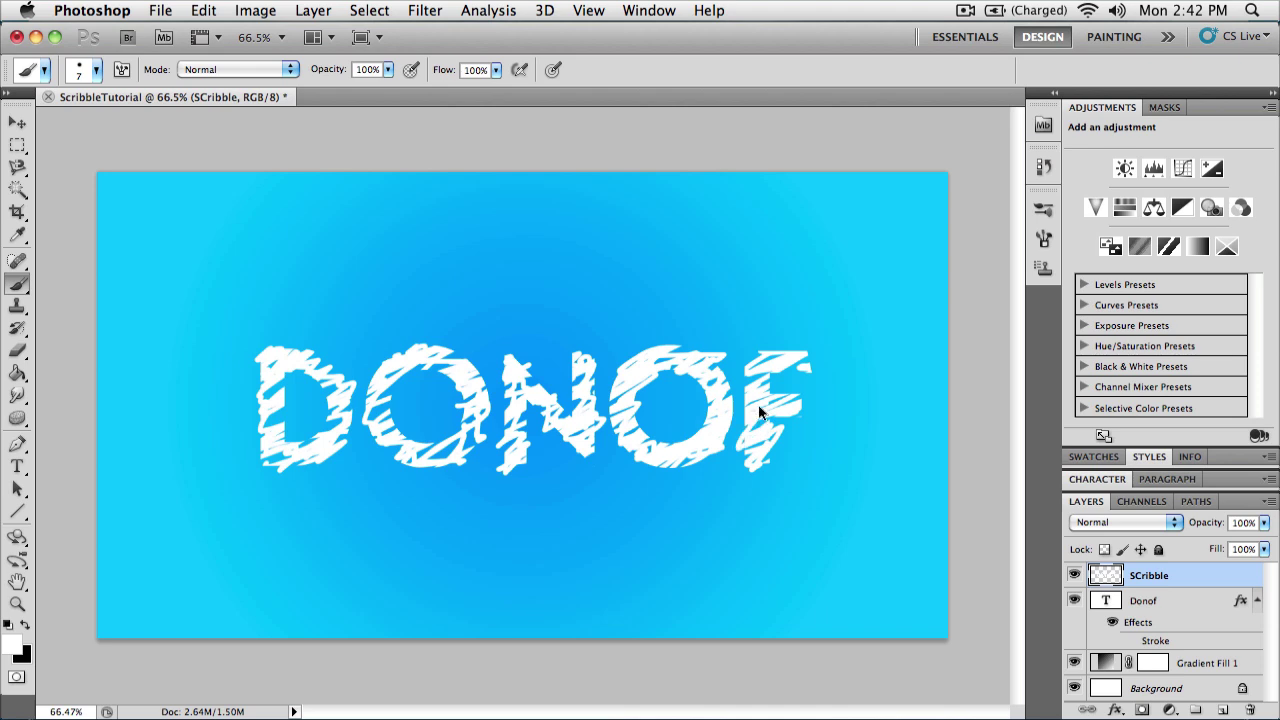
key("ctrl+z")
left_click_drag(764, 428, 767, 418)
mouse_move(766, 355)
left_mouse_down()
mouse_move(814, 350)
mouse_move(795, 368)
mouse_move(742, 361)
left_mouse_up()
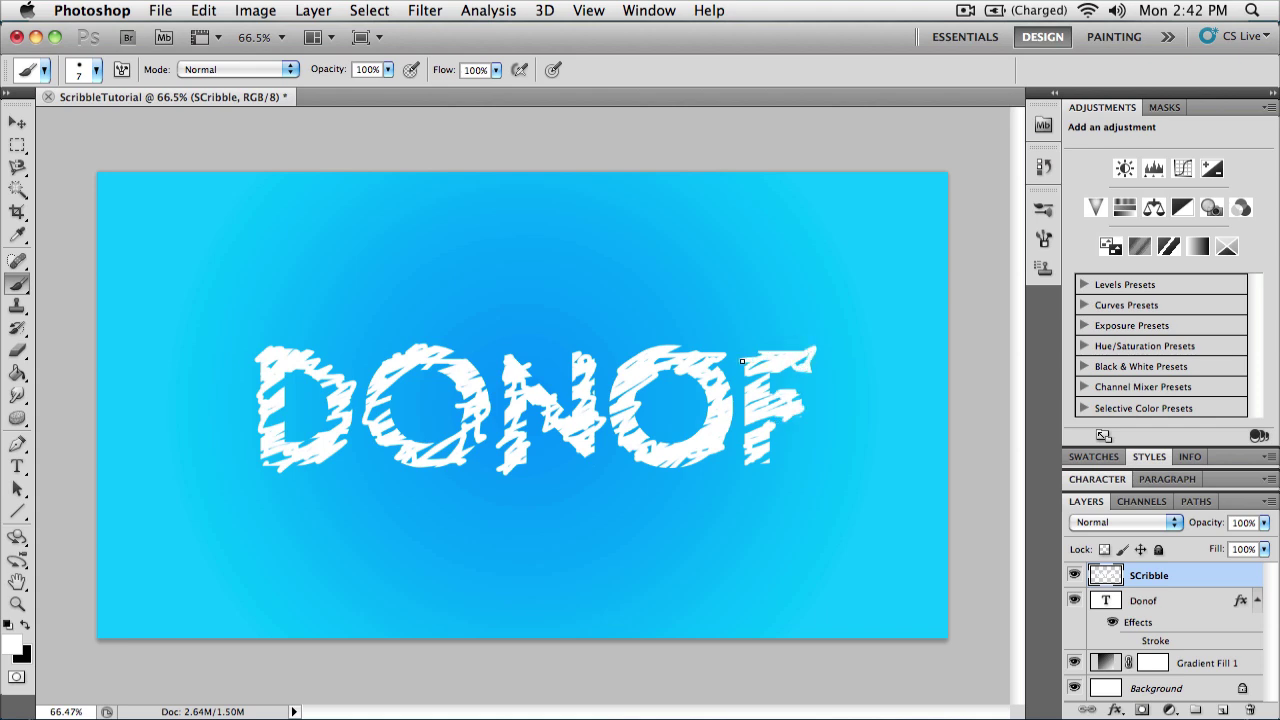
left_click_drag(750, 405, 752, 452)
scroll(862, 384, "down", 4)
scroll(862, 384, "up", 2)
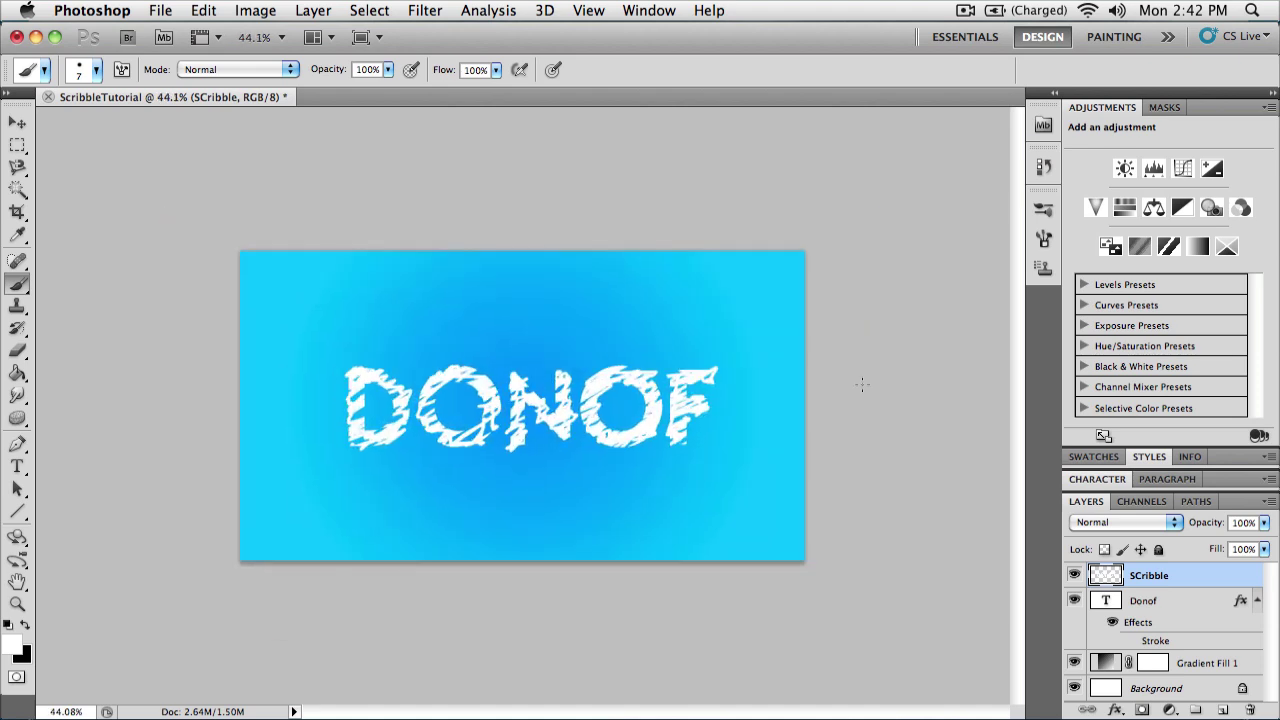
- Erase stray scribbles near the N and set the eraser to a 28 px brush
left_click(17, 350)
left_click_drag(485, 555, 496, 559)
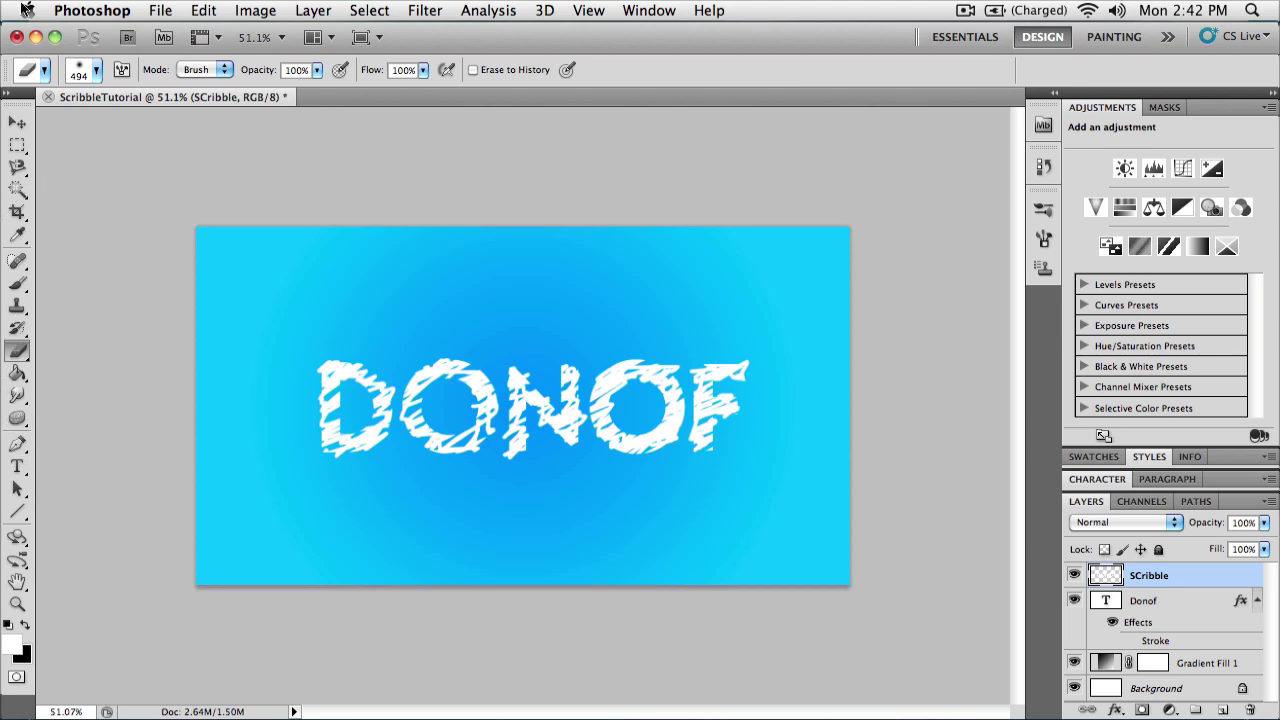
left_click(97, 70)
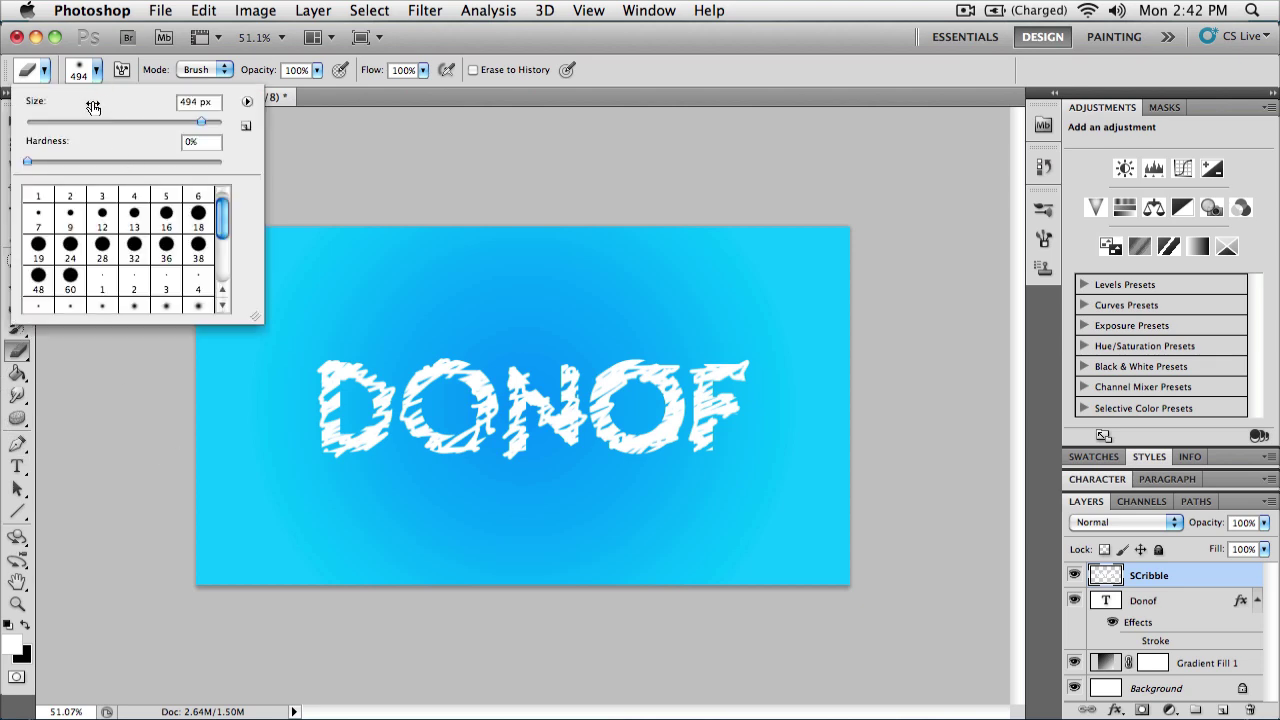
left_click(102, 250)
left_click(500, 453)
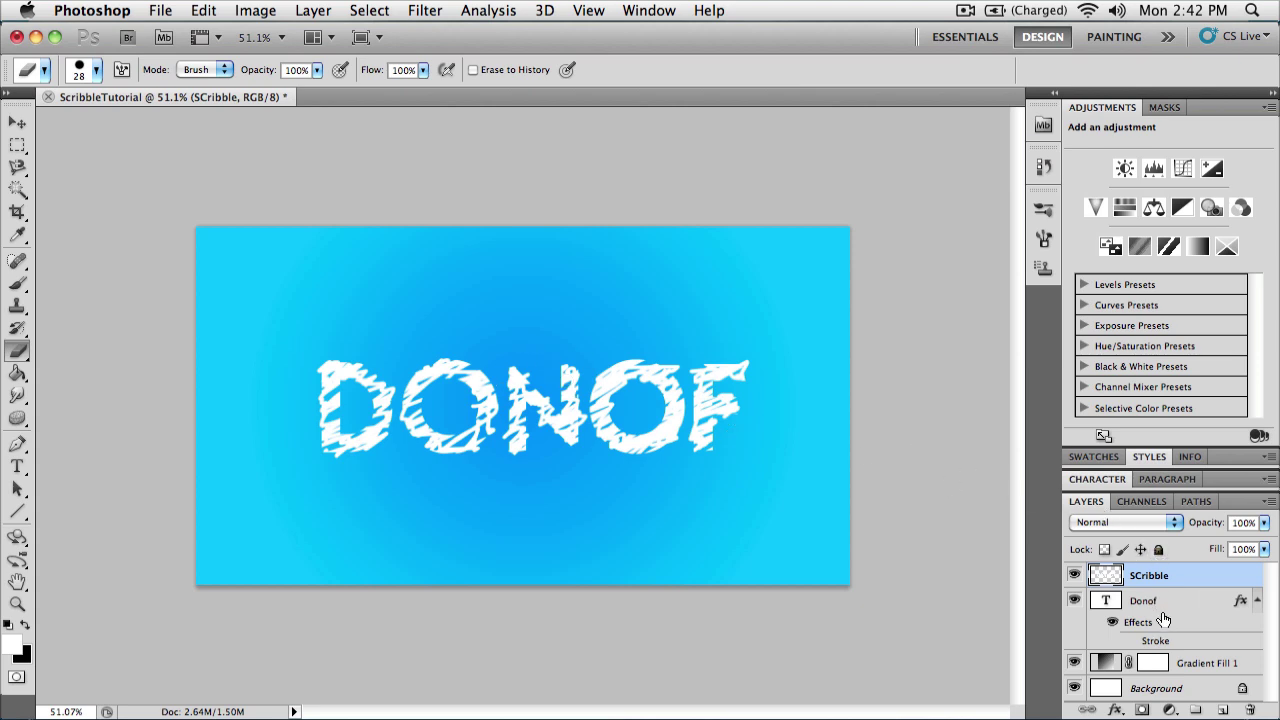
- Add a grid Pattern fill layer at 100% scale above the SCribble layer
left_click(1182, 692)
left_click(1203, 668)
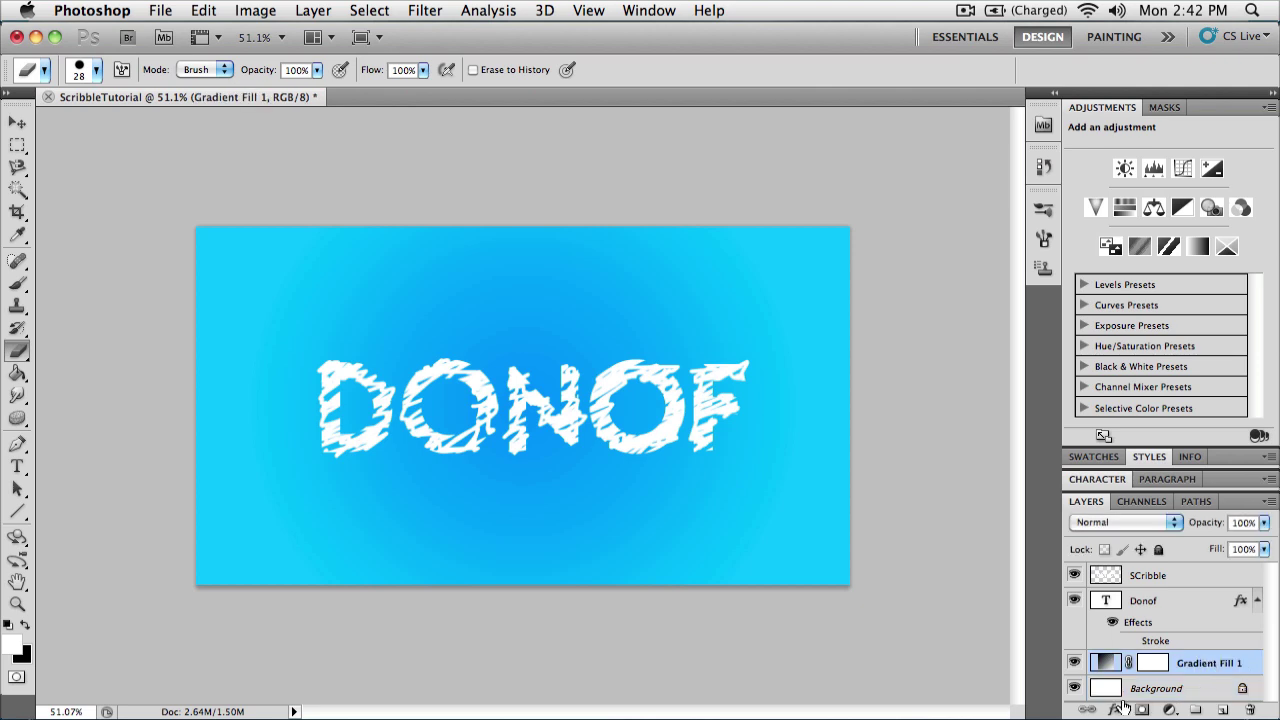
left_click(1180, 575)
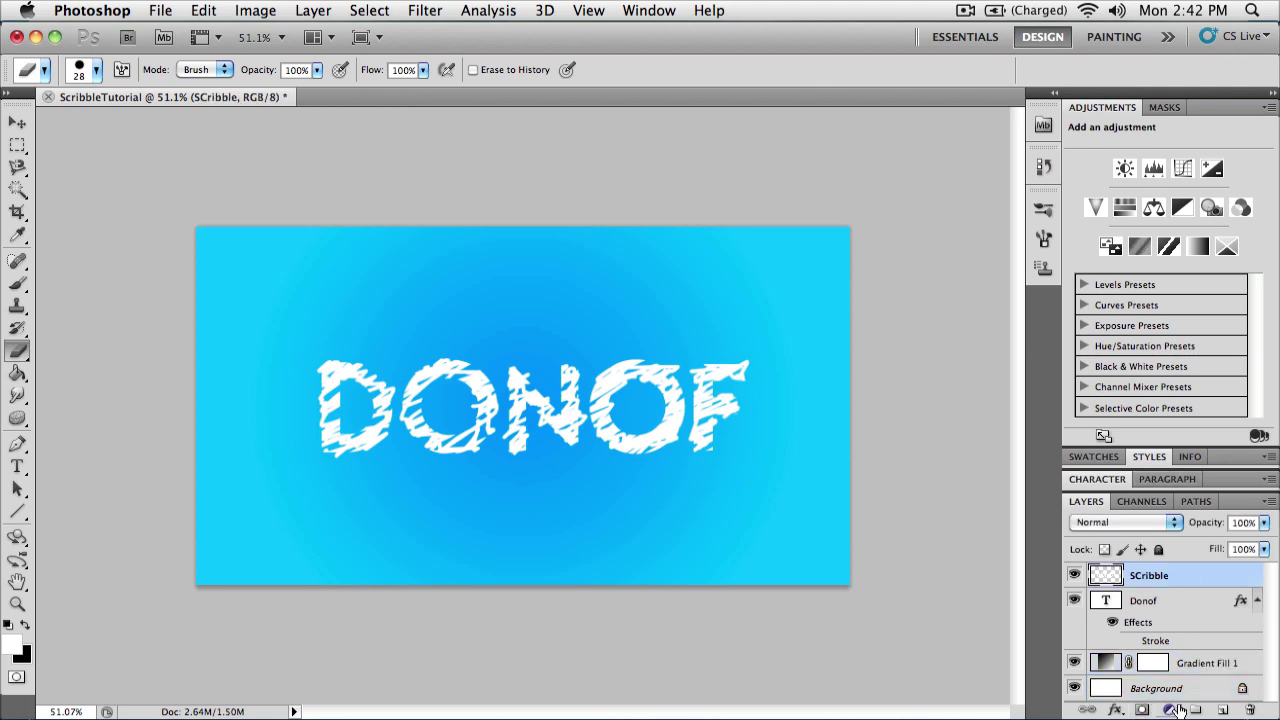
left_click(1170, 709)
left_click(1058, 476)
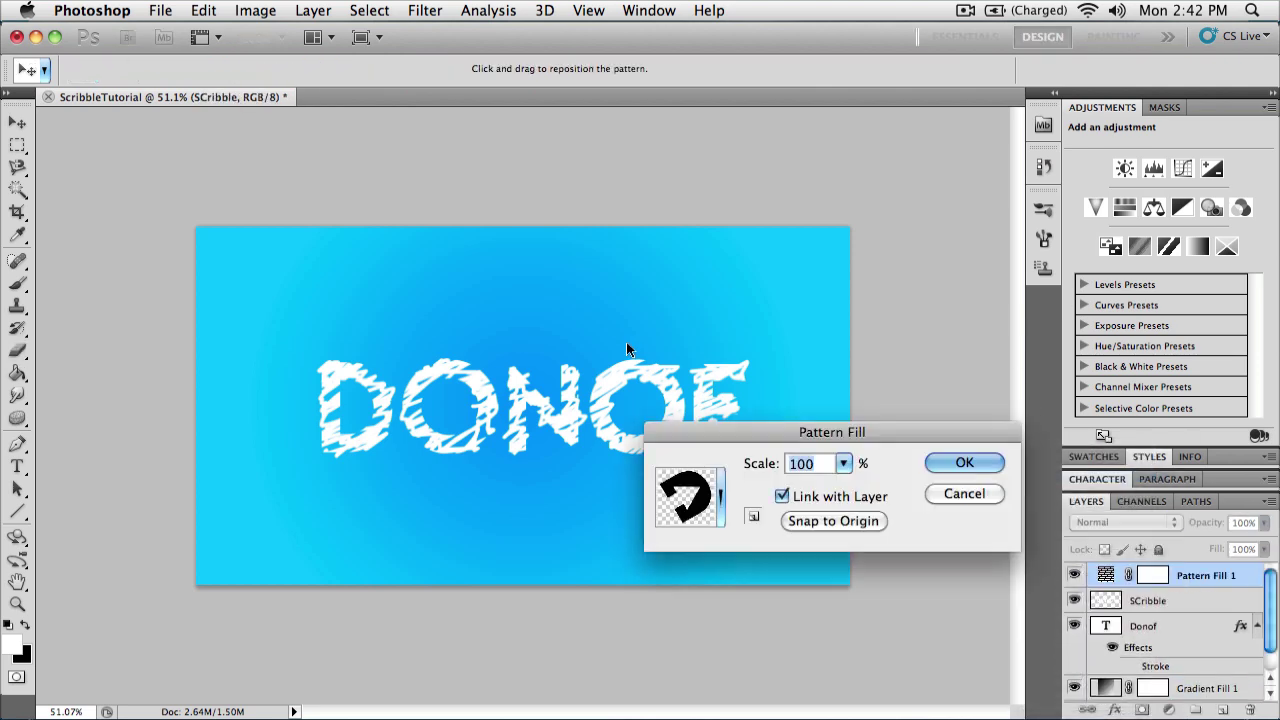
left_click(721, 508)
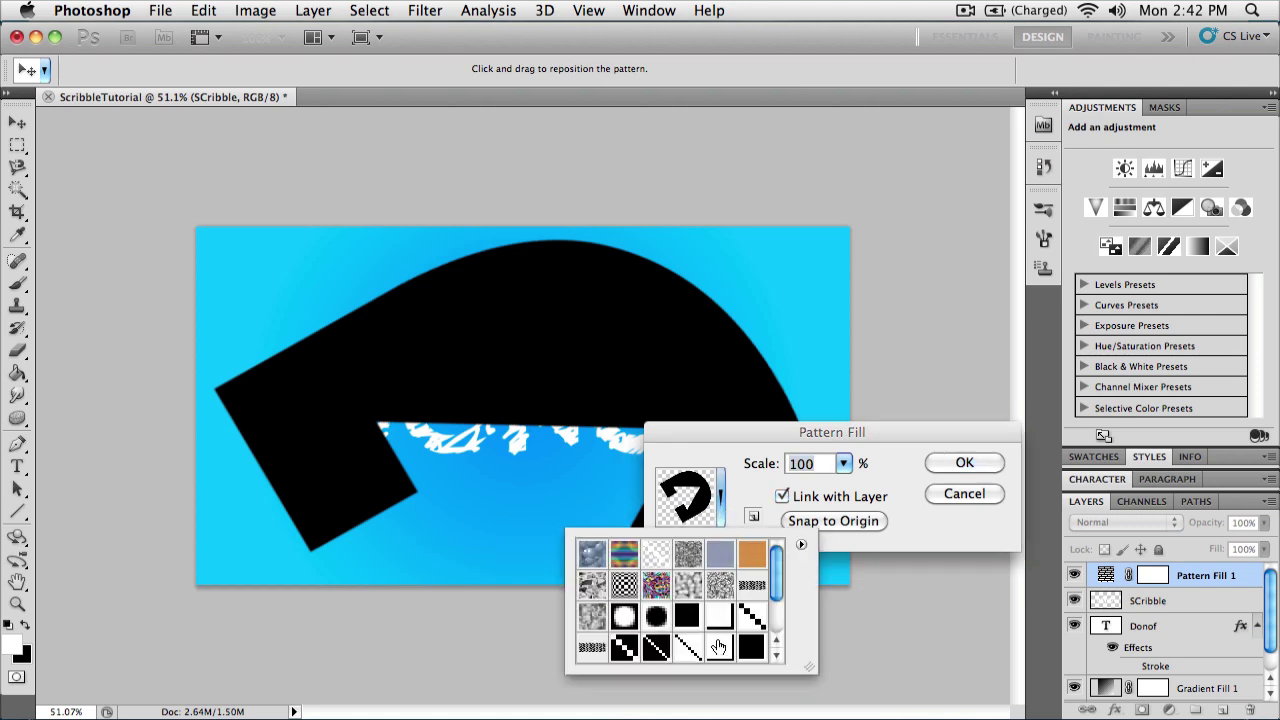
left_click(720, 646)
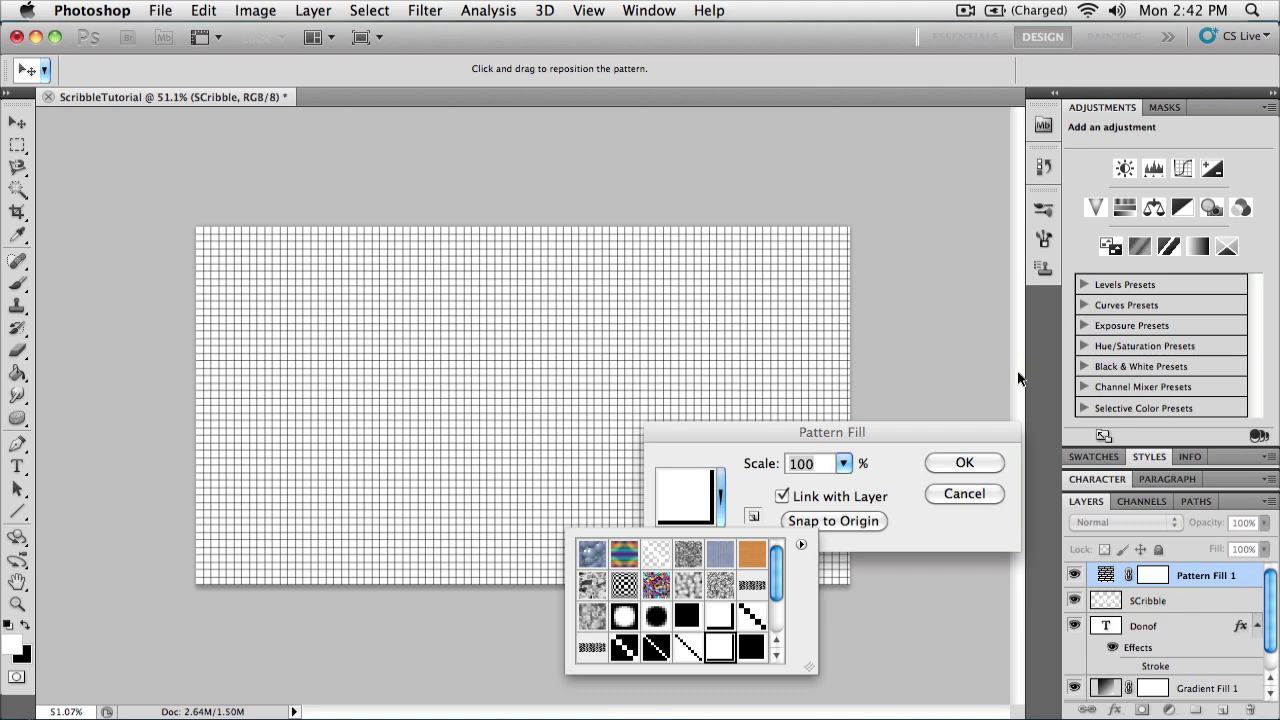
left_click(960, 465)
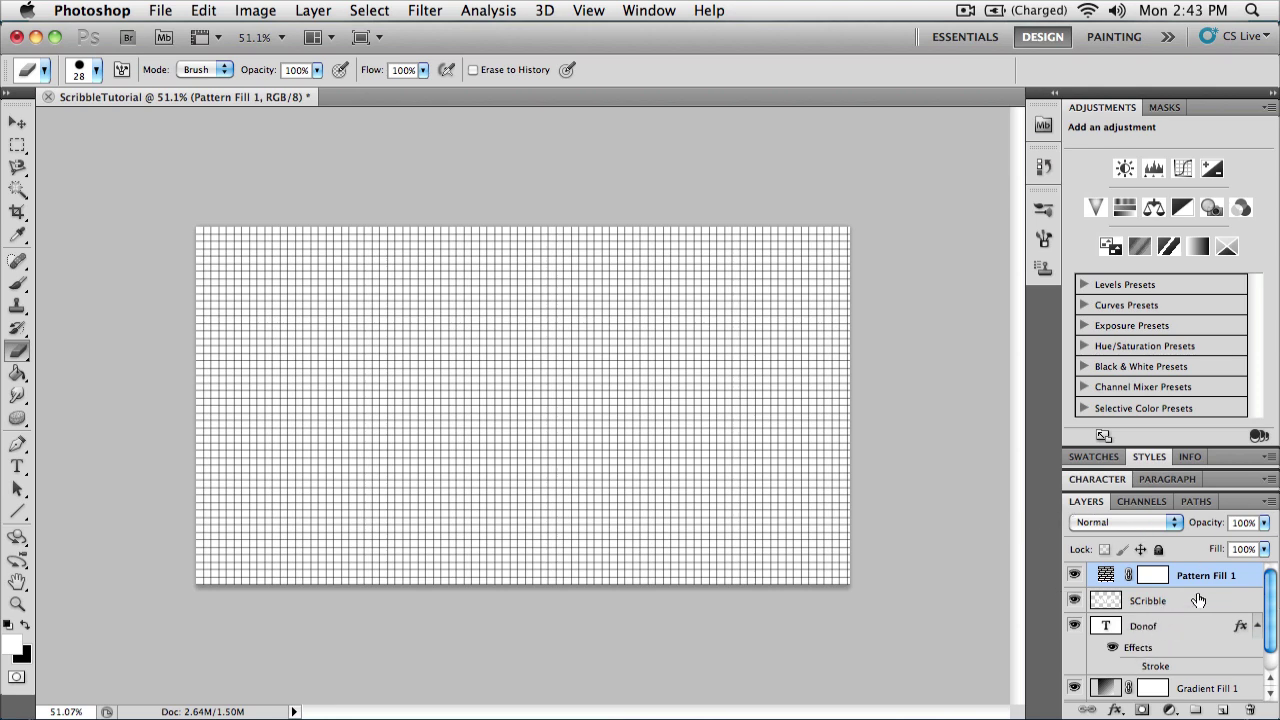
- Try Soft Light and Dissolve, keep Normal blending, and lower the grid opacity to 35%
left_click(1145, 522)
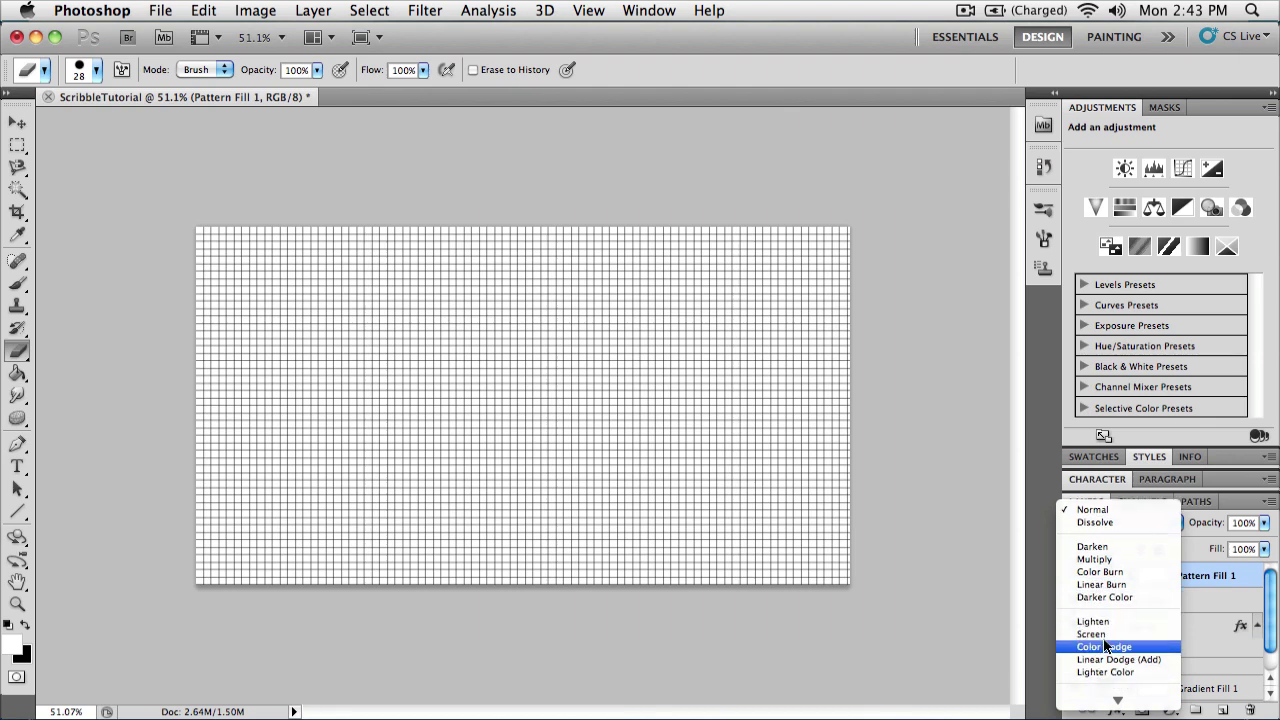
left_click(1100, 658)
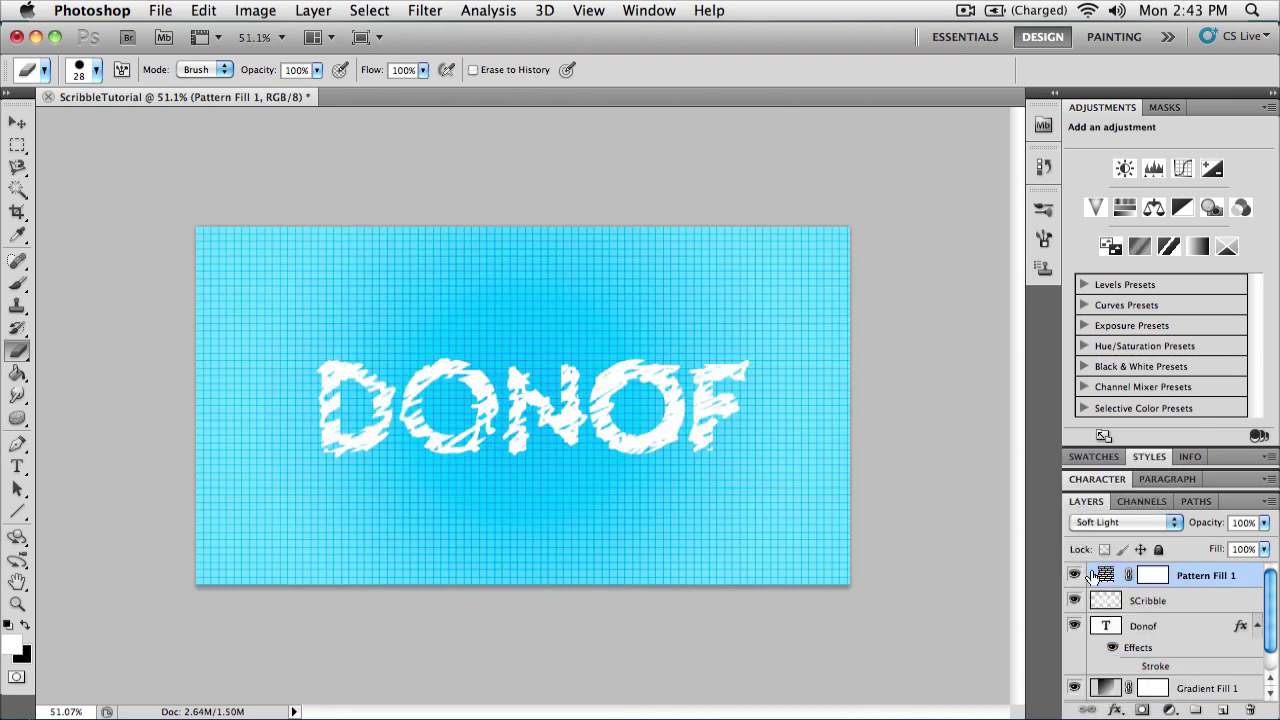
left_click(1145, 522)
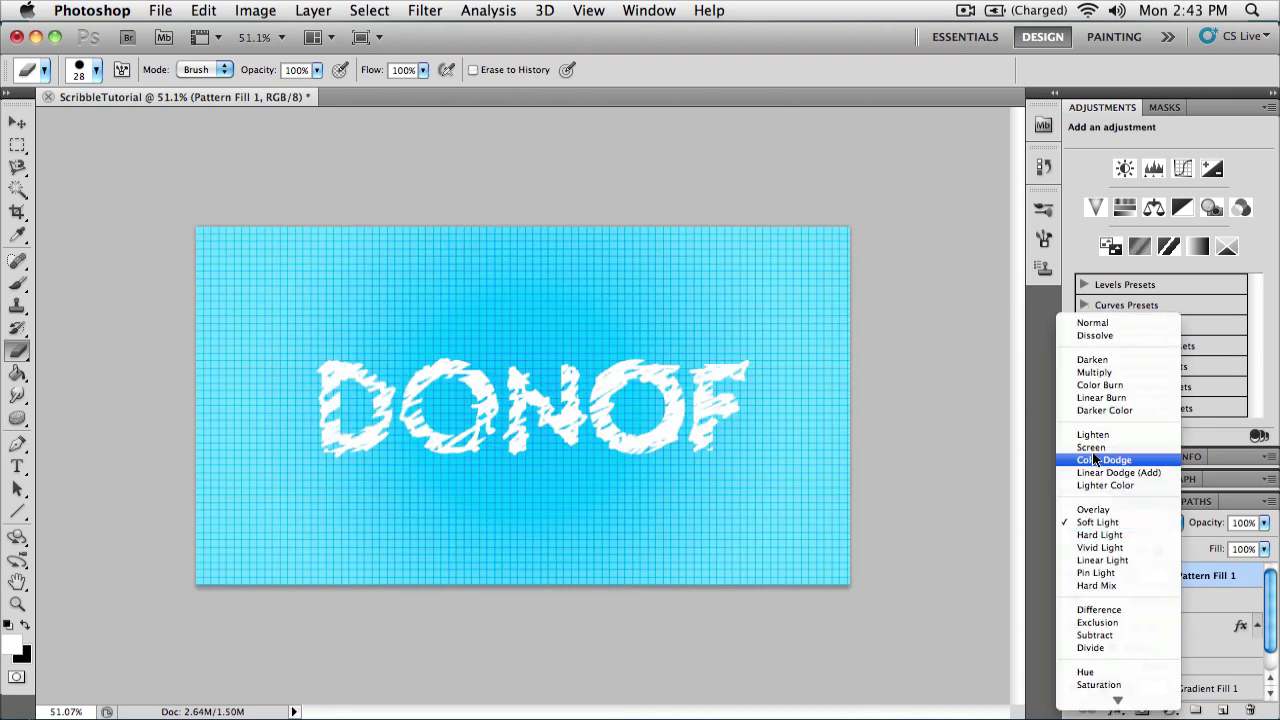
left_click(1115, 334)
left_click(1143, 522)
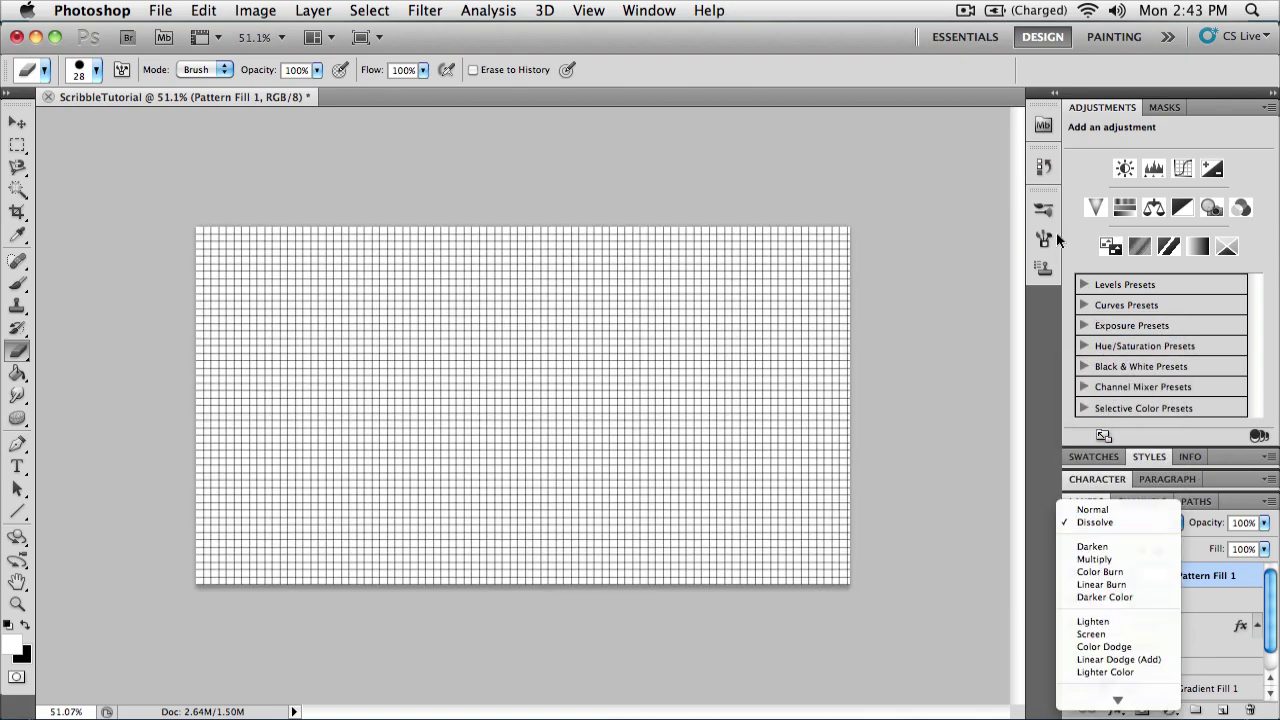
left_click(1093, 510)
left_click(1264, 522)
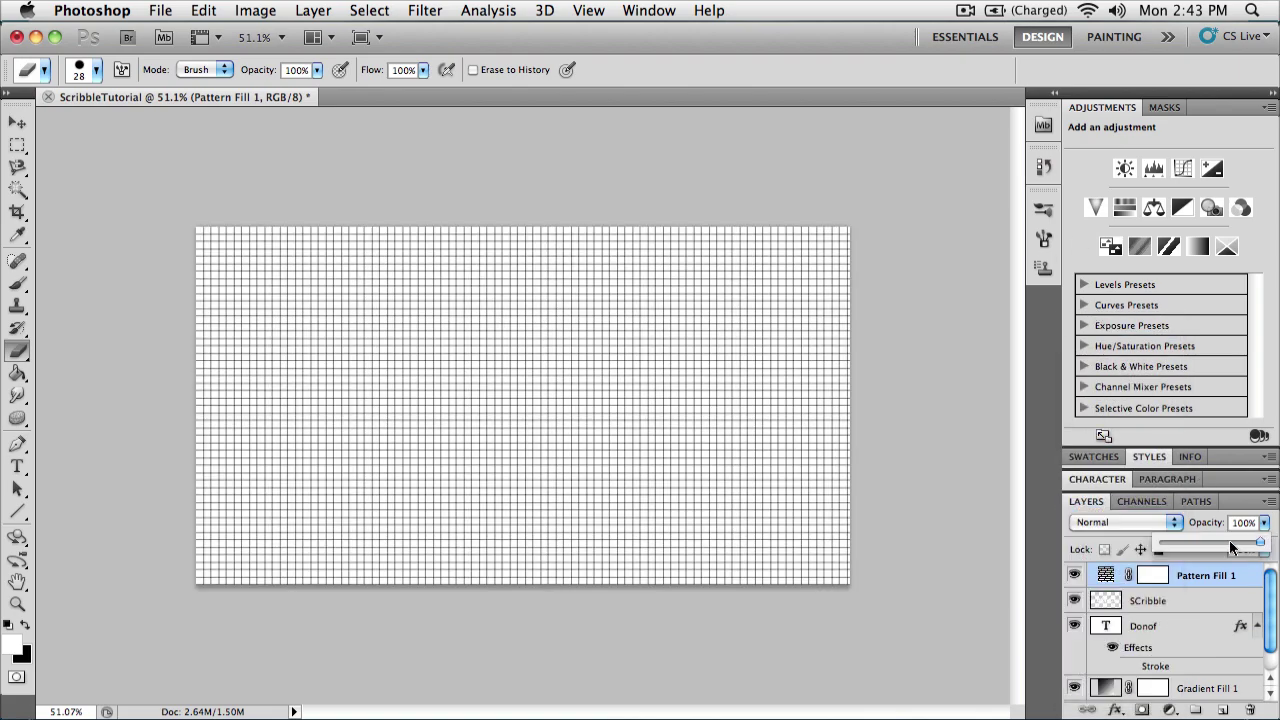
left_click_drag(1232, 547, 1197, 540)
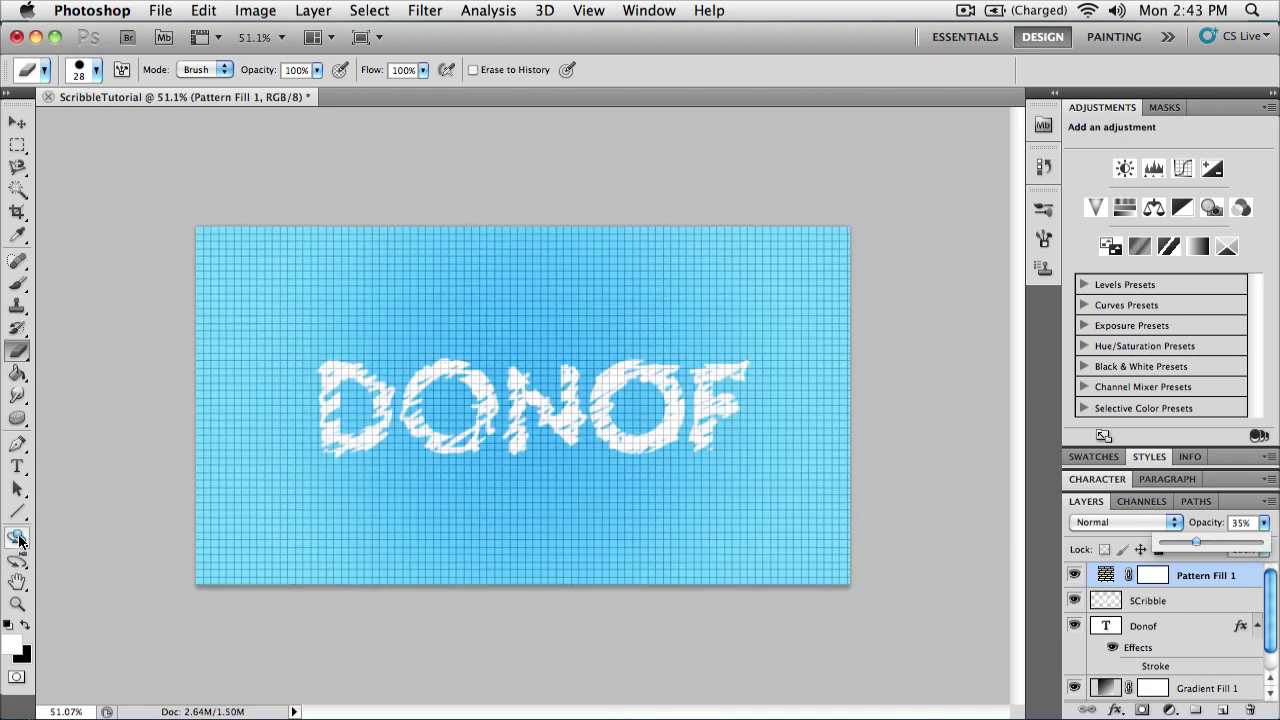
left_click(96, 70)
- Set up a 500 px soft round Eraser brush at a 370 px size
mouse_move(170, 121)
left_mouse_down()
mouse_move(171, 160)
mouse_move(194, 122)
left_mouse_up()
scroll(188, 290, "down", 2)
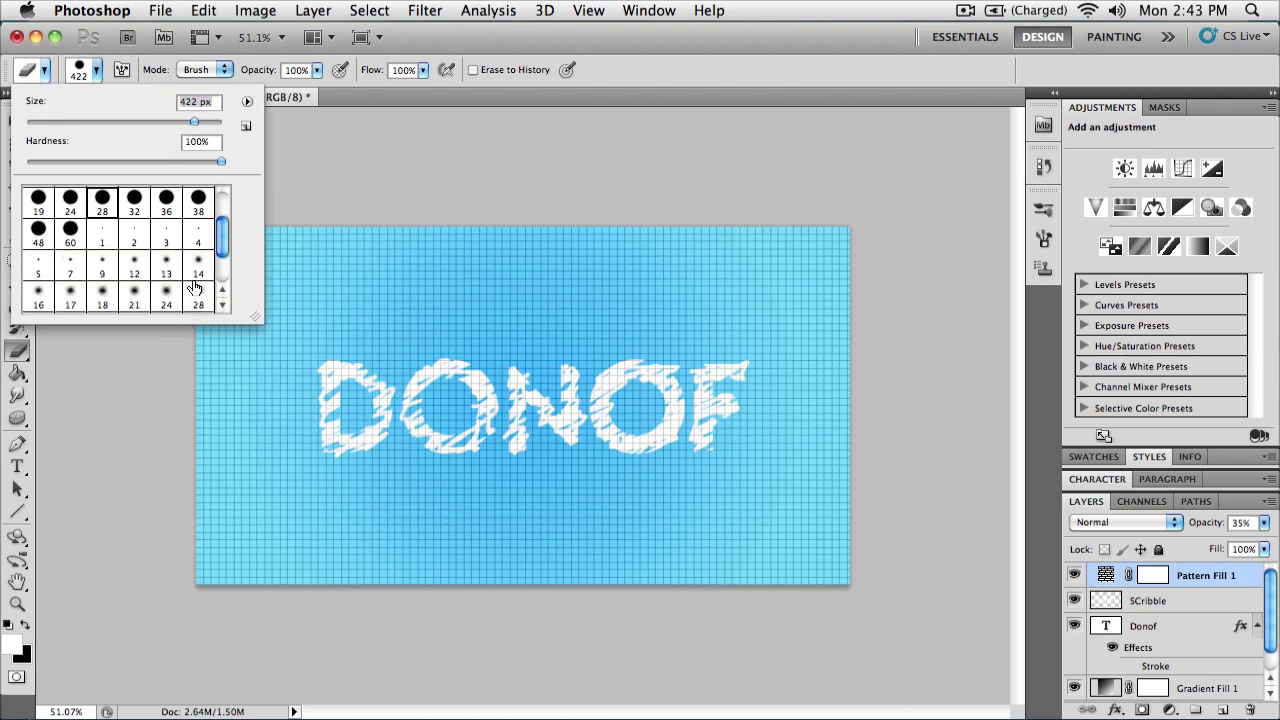
scroll(196, 292, "down", 3)
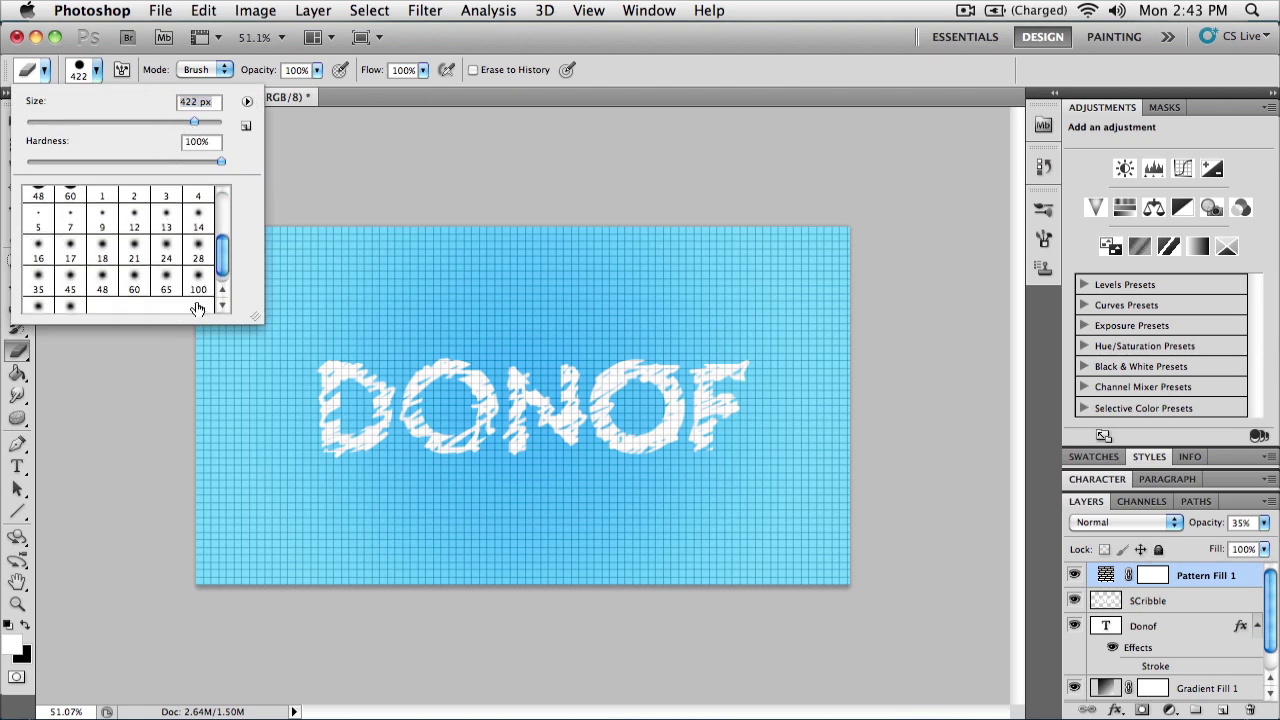
left_click(64, 298)
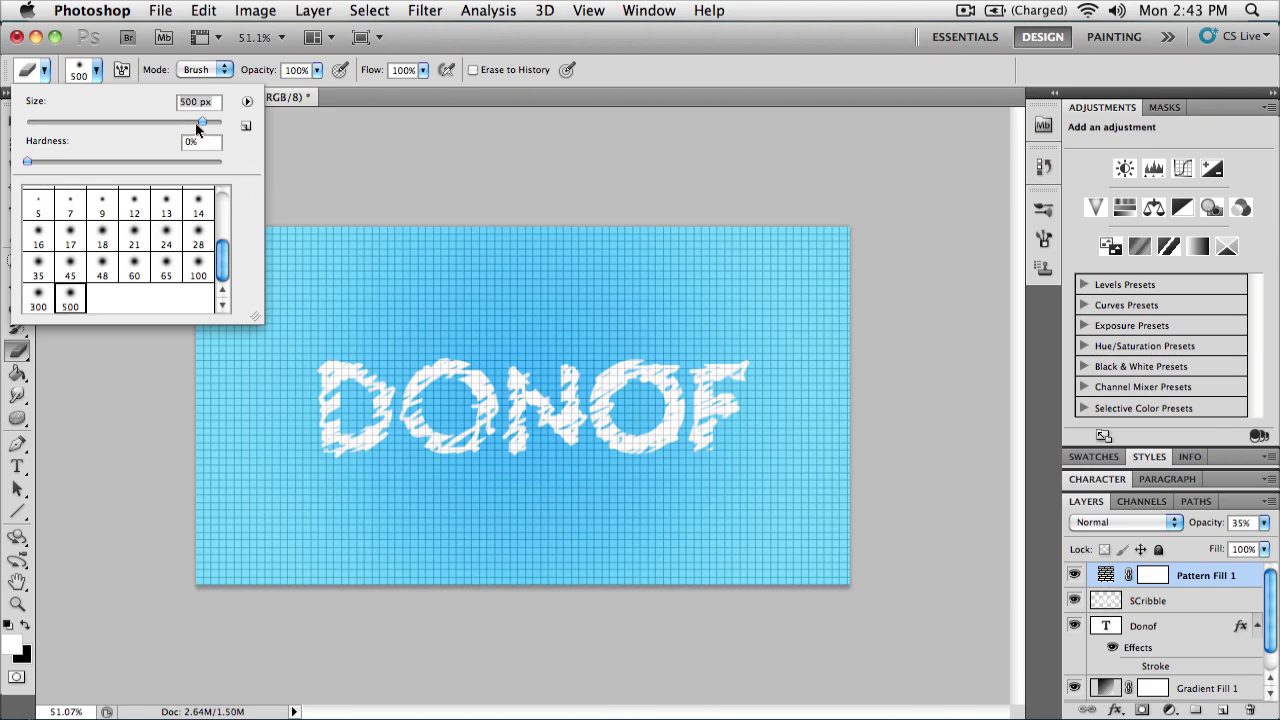
left_click(188, 117)
- Rasterize the grid fill, erase it near the canvas edges, and lower Pattern Fill 1 to 30% opacity
left_click(317, 231)
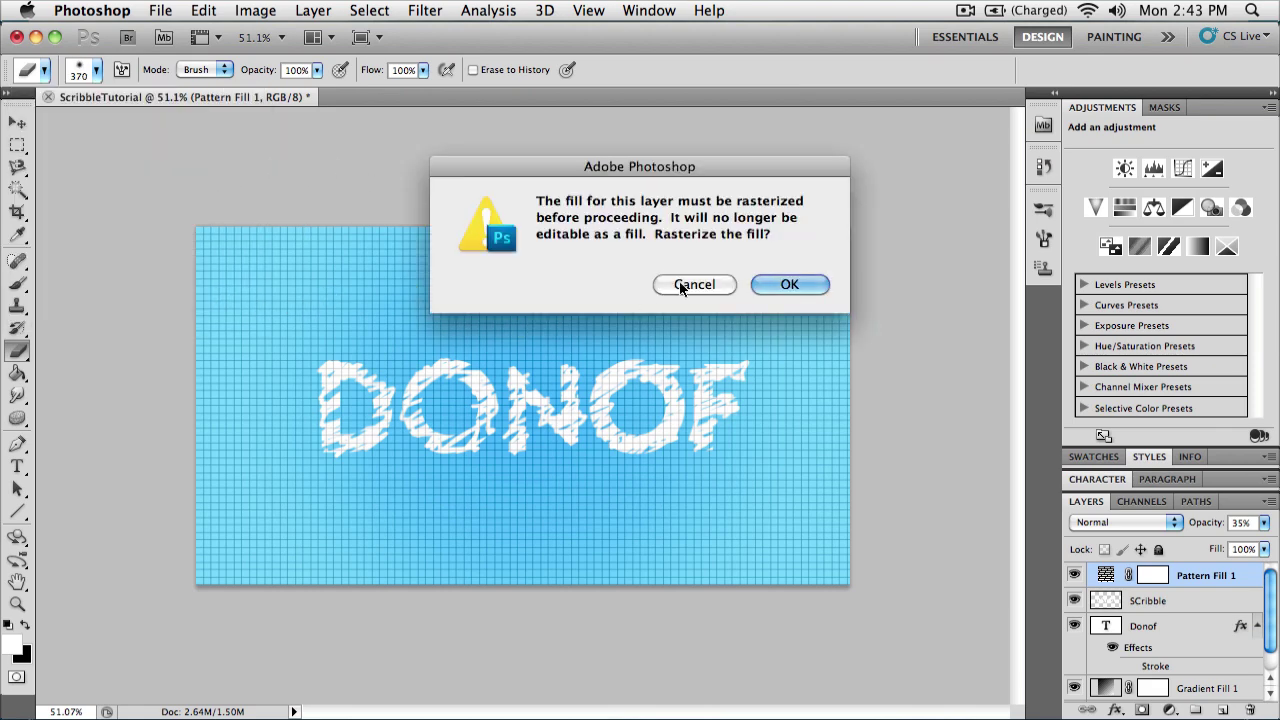
left_click(799, 284)
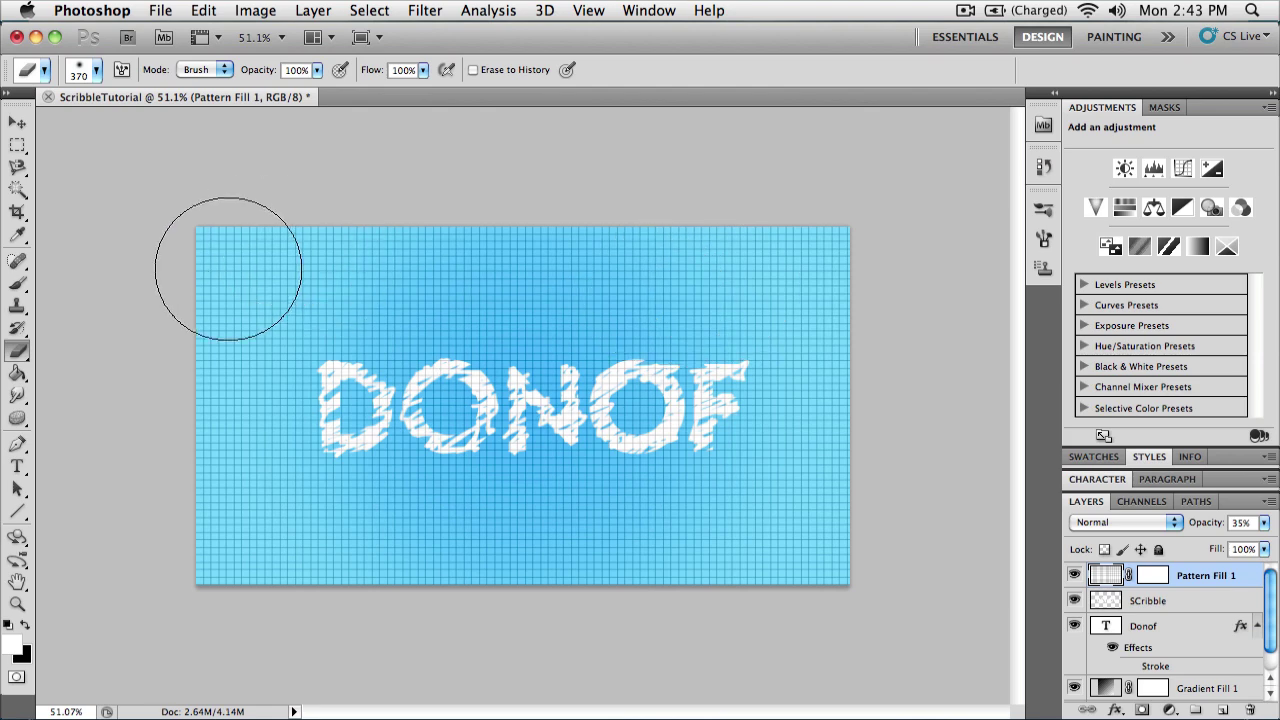
mouse_move(223, 263)
left_mouse_down()
mouse_move(300, 202)
mouse_move(210, 251)
mouse_move(560, 218)
mouse_move(544, 233)
mouse_move(861, 257)
mouse_move(838, 265)
mouse_move(874, 311)
mouse_move(869, 432)
mouse_move(832, 508)
mouse_move(727, 548)
mouse_move(279, 548)
mouse_move(234, 523)
mouse_move(198, 399)
mouse_move(214, 472)
mouse_move(204, 335)
mouse_move(224, 299)
mouse_move(352, 261)
mouse_move(631, 263)
mouse_move(822, 284)
mouse_move(886, 413)
mouse_move(840, 508)
mouse_move(674, 562)
mouse_move(502, 573)
mouse_move(799, 532)
mouse_move(844, 492)
mouse_move(838, 315)
mouse_move(1020, 209)
left_mouse_up()
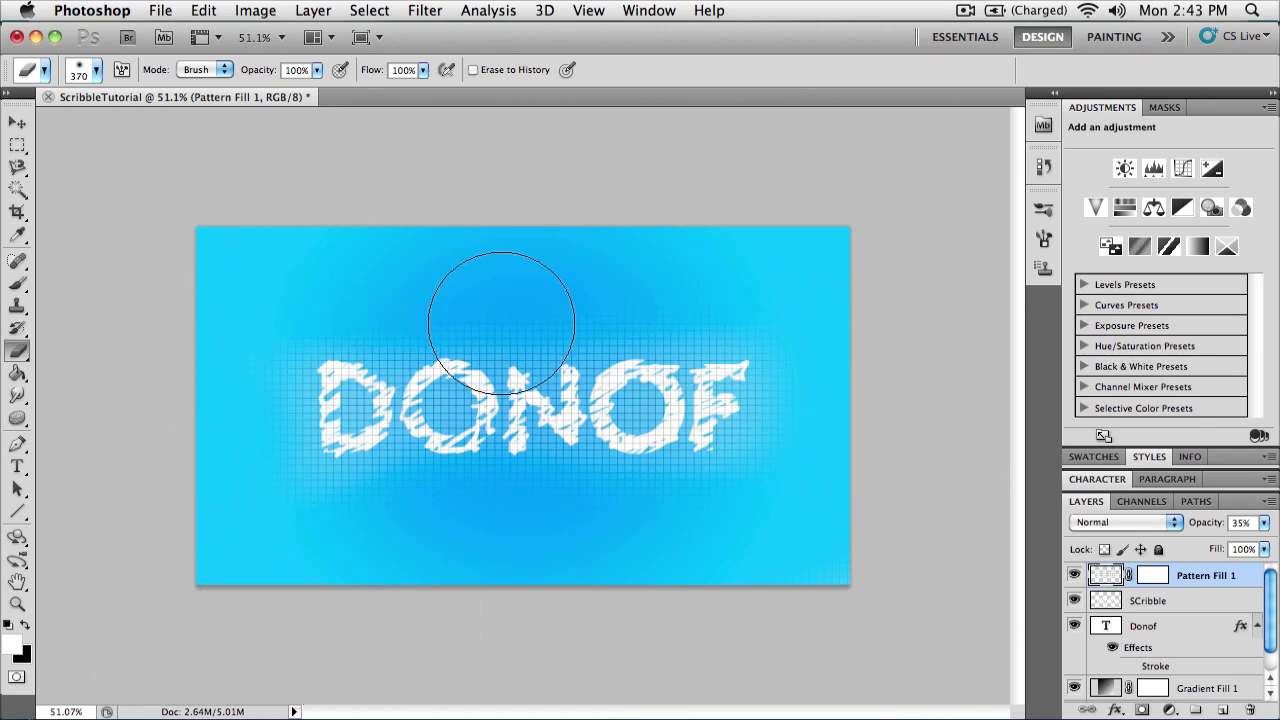
left_click(1264, 523)
left_click_drag(1190, 541, 1188, 541)
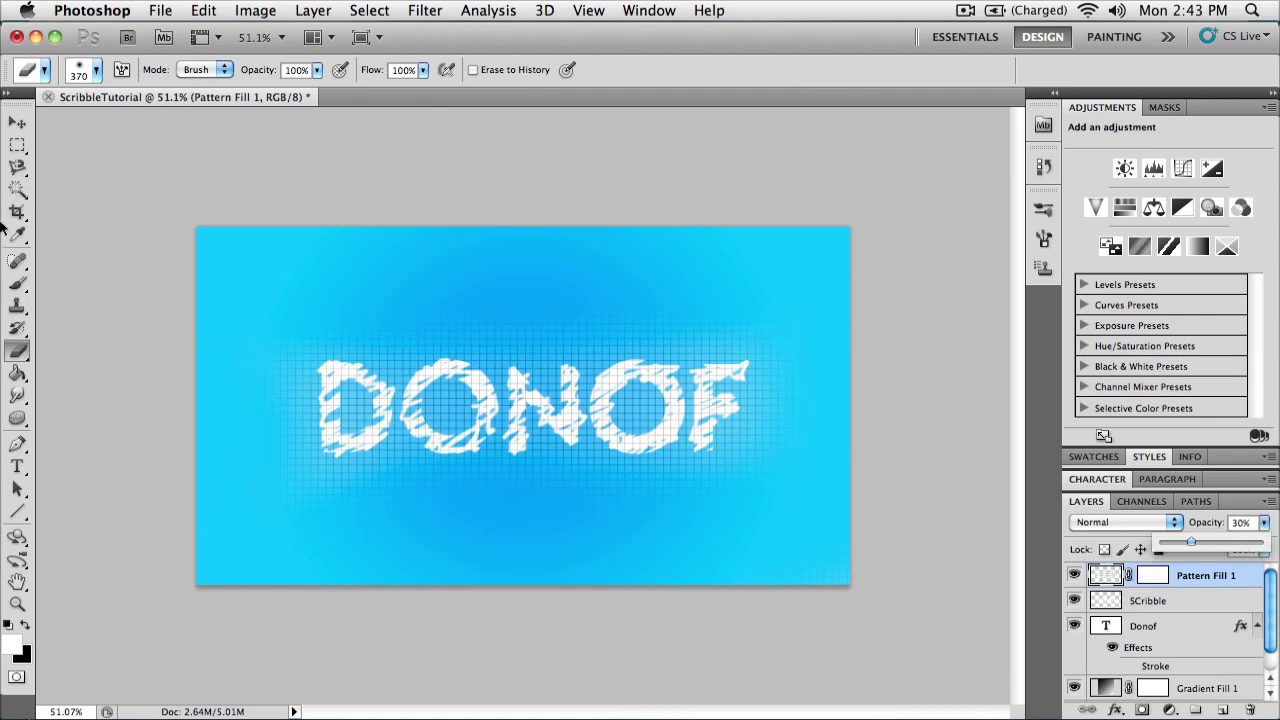
- With the Line tool, draw horizontal guide lines along the top and bottom of DONOF
left_click(18, 512)
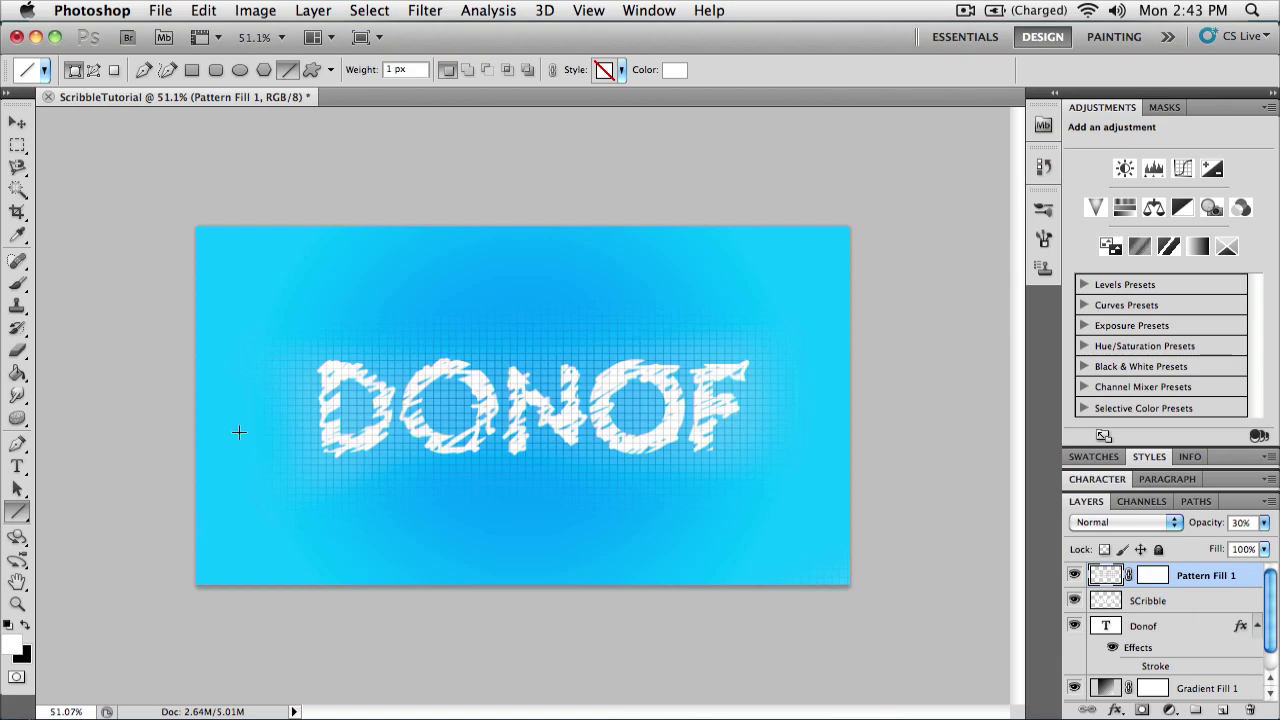
scroll(239, 432, "up", 5)
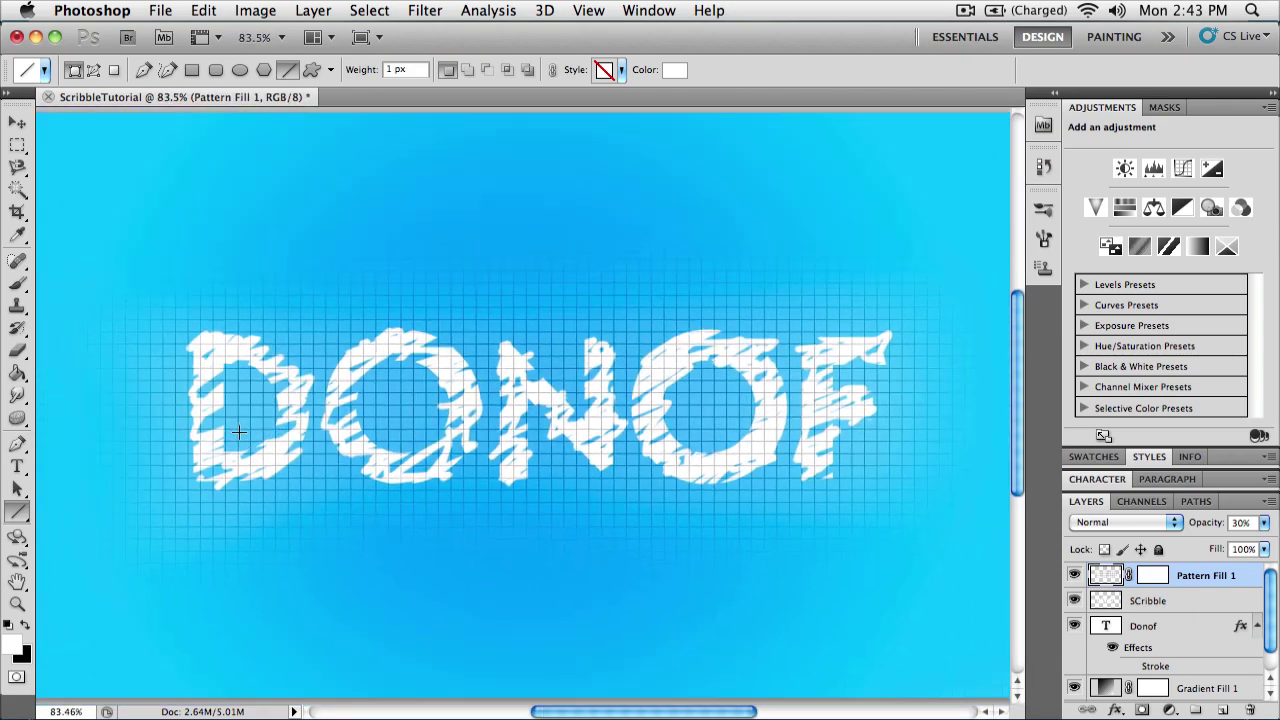
scroll(239, 432, "down", 1)
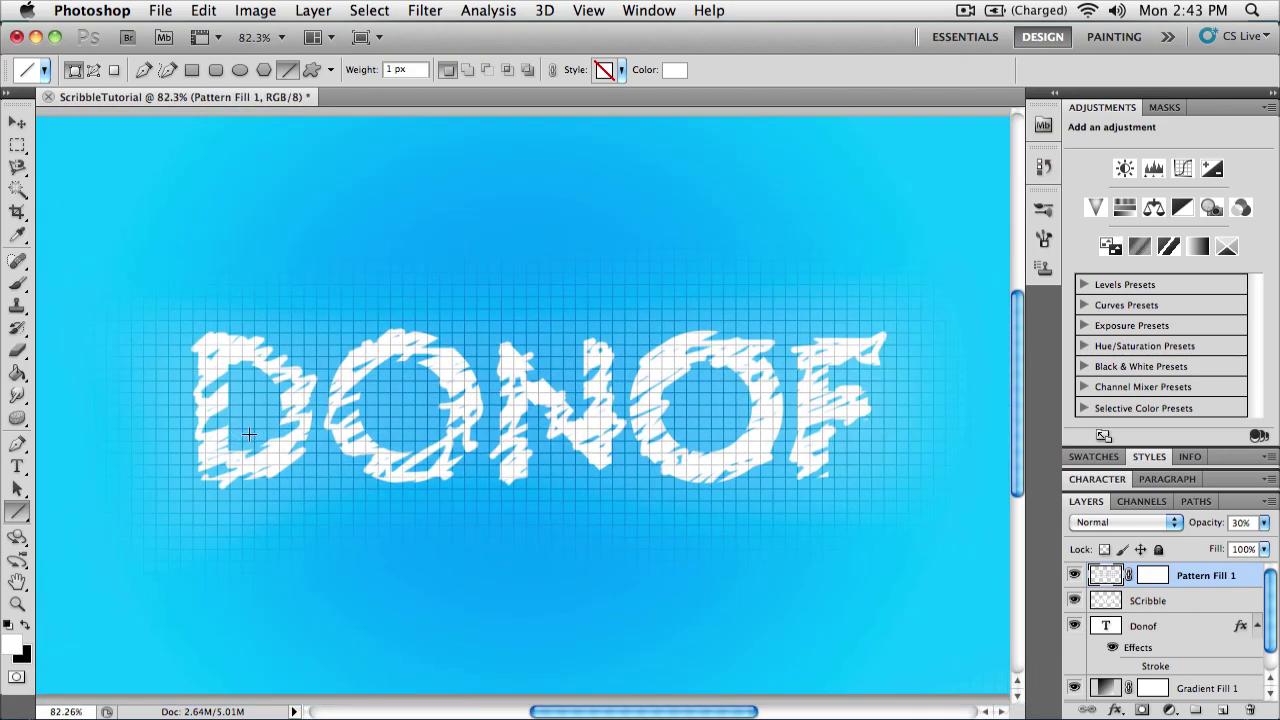
scroll(249, 434, "down", 2)
scroll(249, 434, "up", 3)
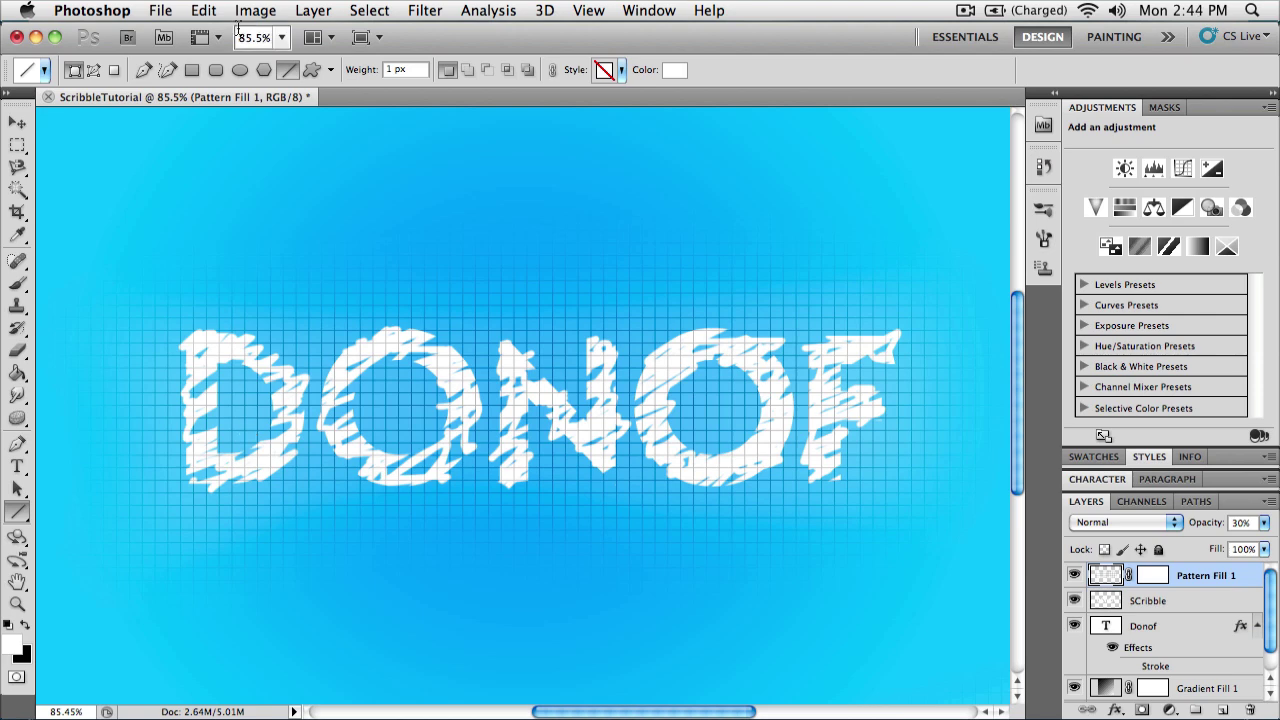
left_click_drag(122, 333, 963, 300)
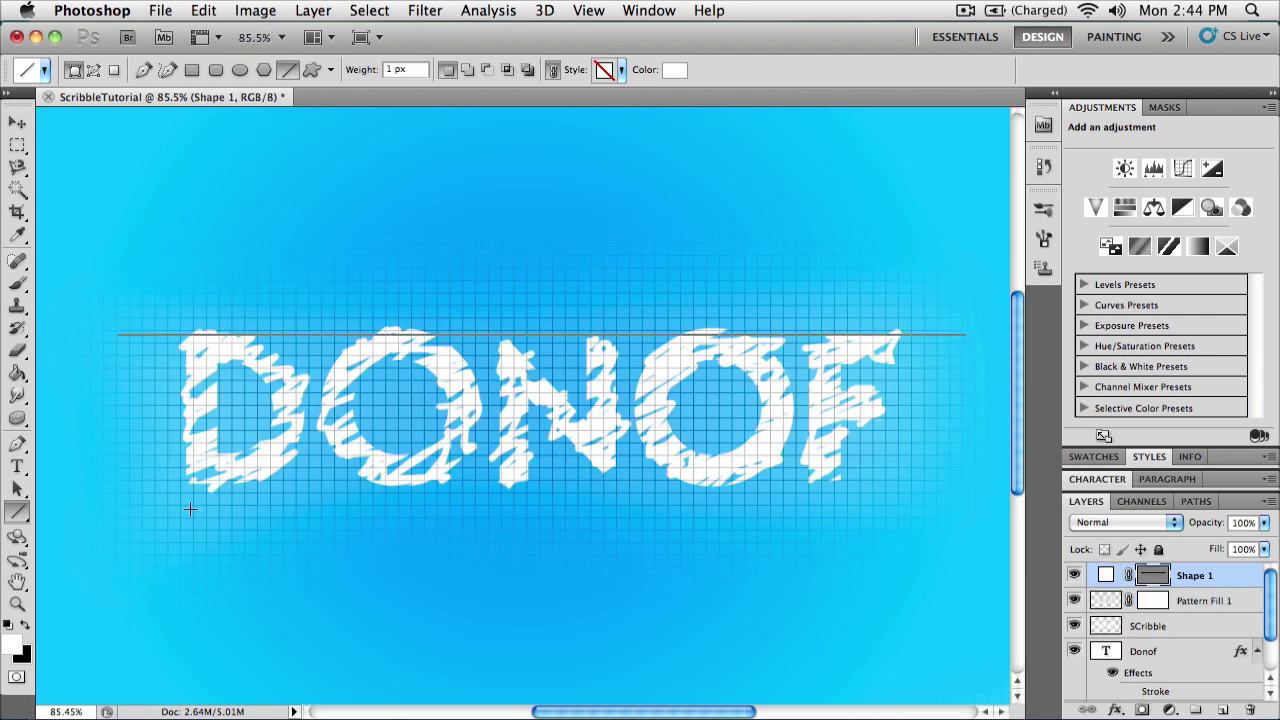
left_click_drag(126, 488, 955, 468)
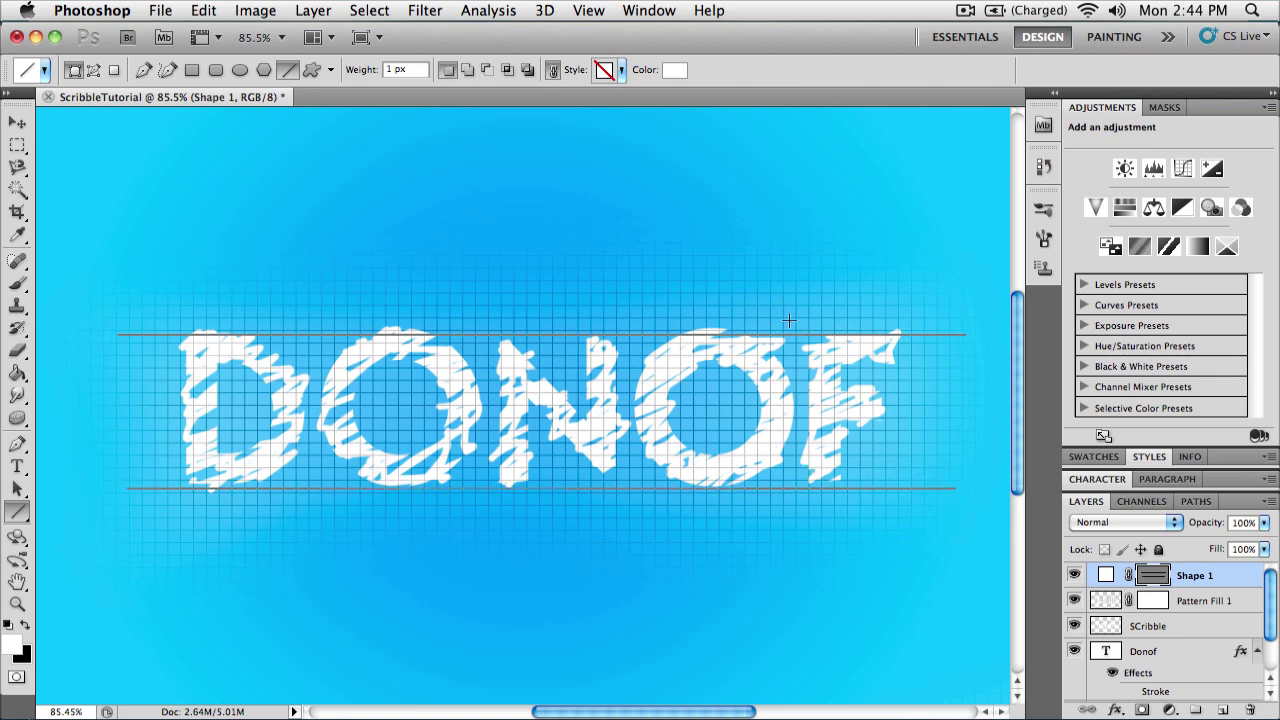
- Add a diagonal across the F, verticals through the second O and beside the first O, and two N diagonals
left_click_drag(786, 314, 925, 498)
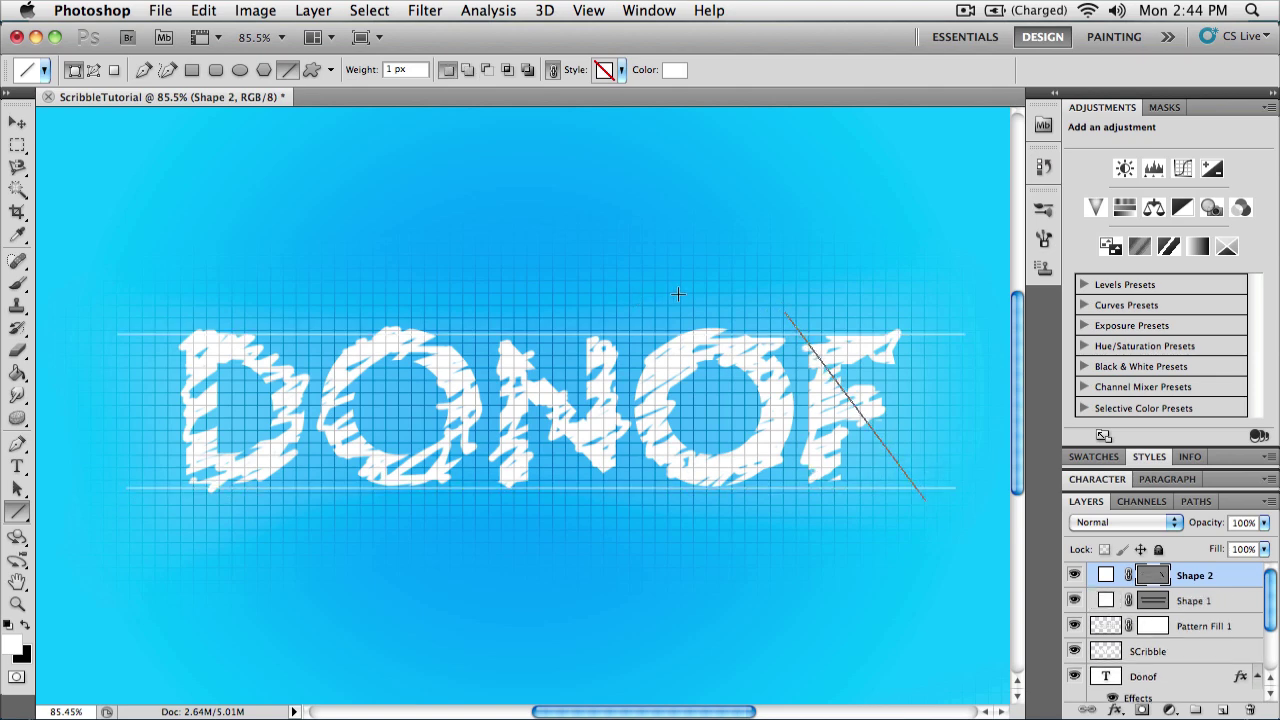
left_click_drag(709, 298, 710, 524)
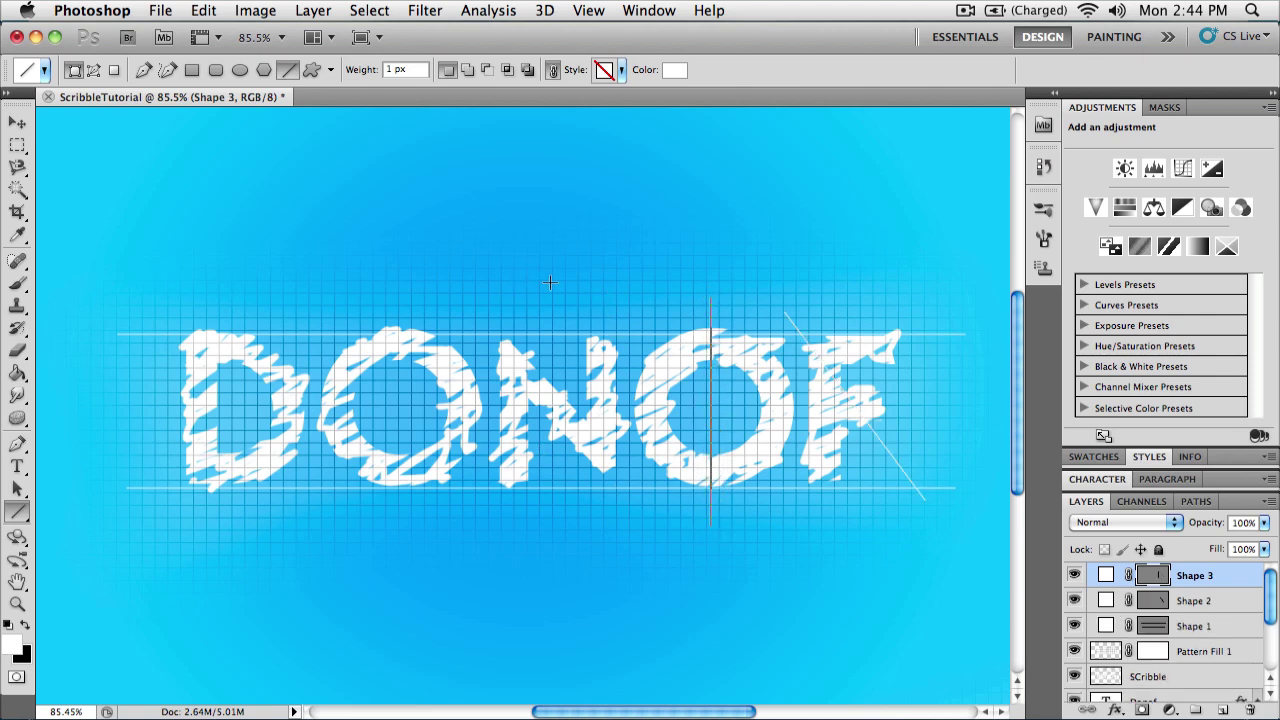
key("shift")
mouse_move(538, 360)
left_mouse_down()
mouse_move(606, 403)
mouse_move(655, 470)
left_mouse_up()
left_click_drag(457, 328, 641, 518)
left_click_drag(321, 318, 353, 518)
- Add a horizontal midline and crossing diagonals over the D, then undo the stray diagonal
key("shift")
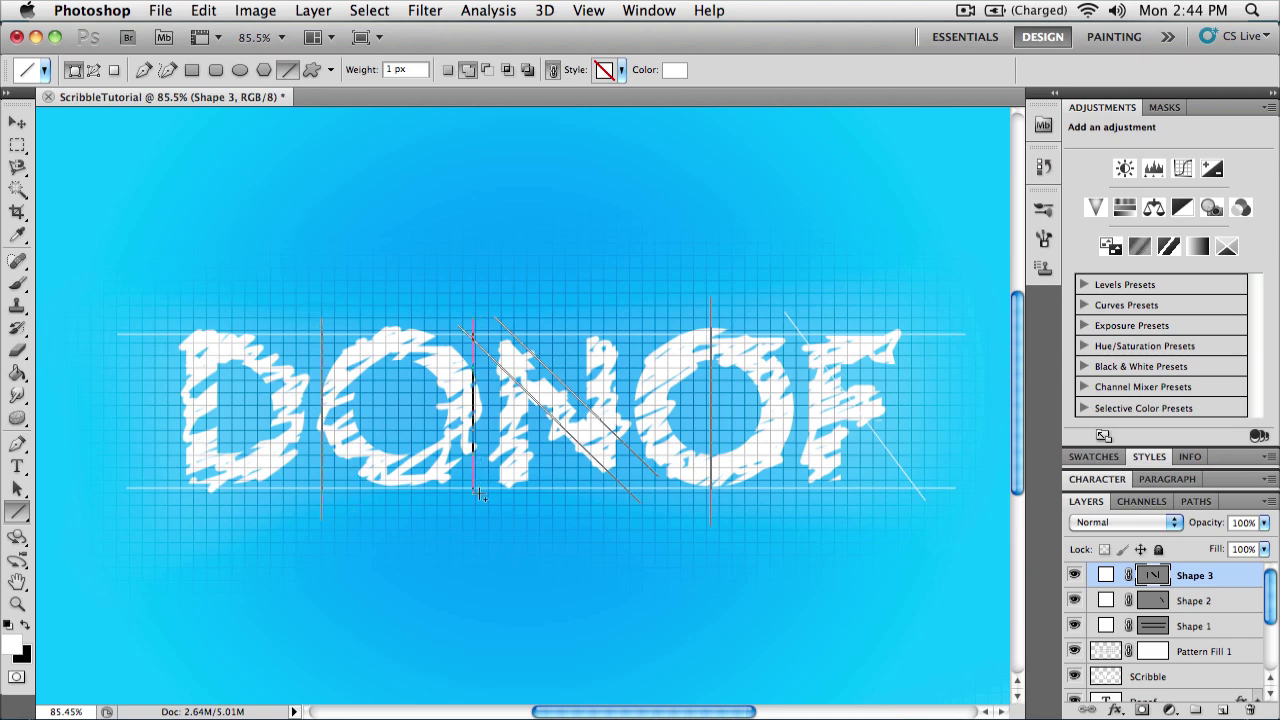
left_click_drag(479, 495, 479, 495)
left_click_drag(112, 405, 969, 425)
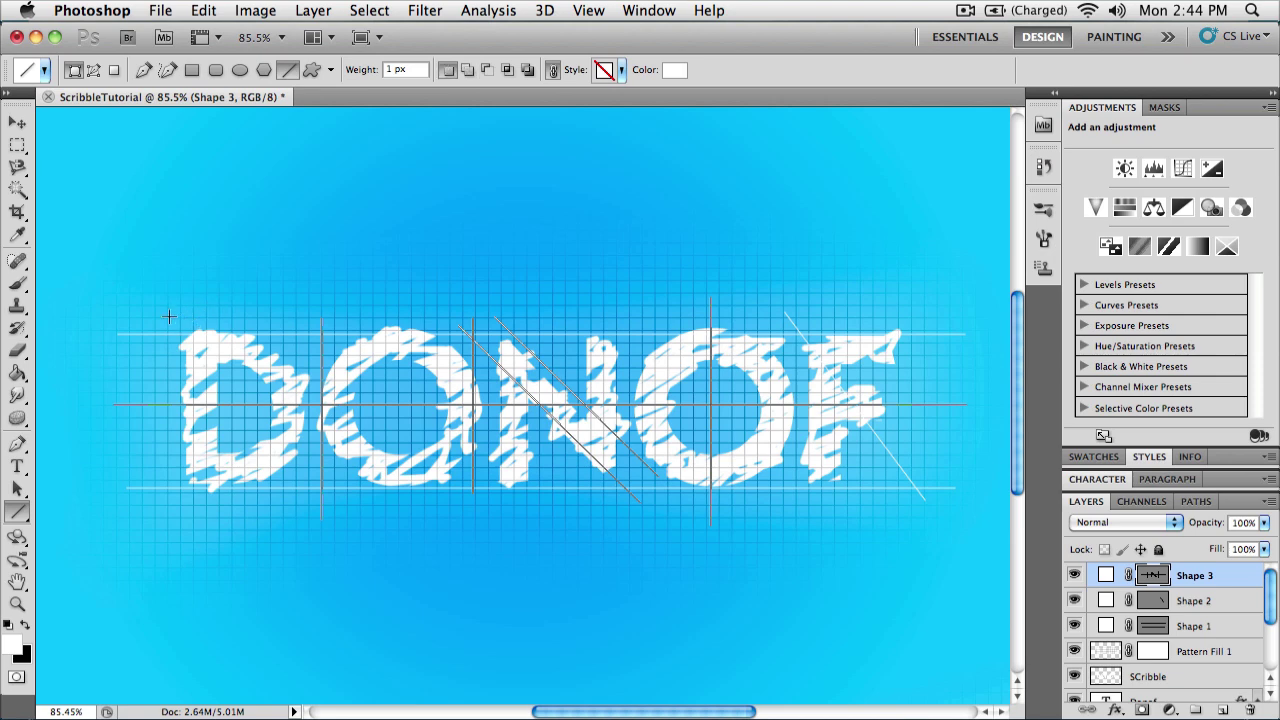
left_click_drag(169, 317, 315, 505)
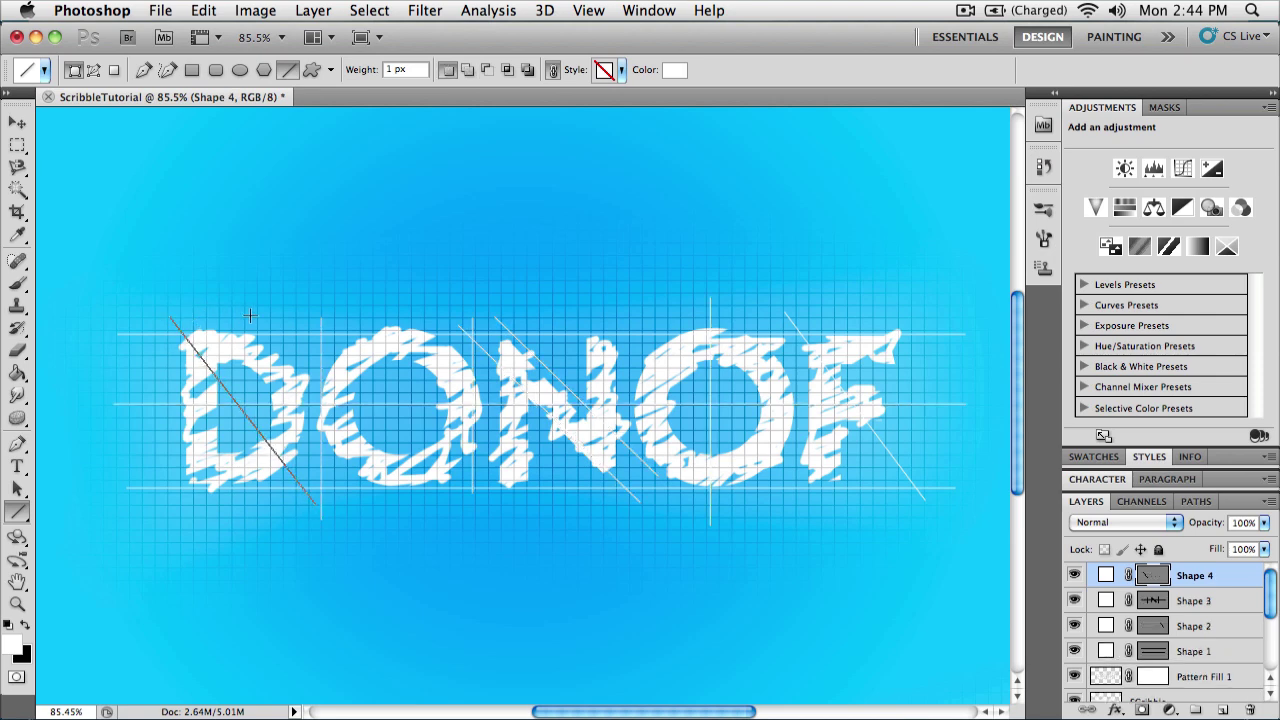
left_click_drag(296, 319, 174, 500)
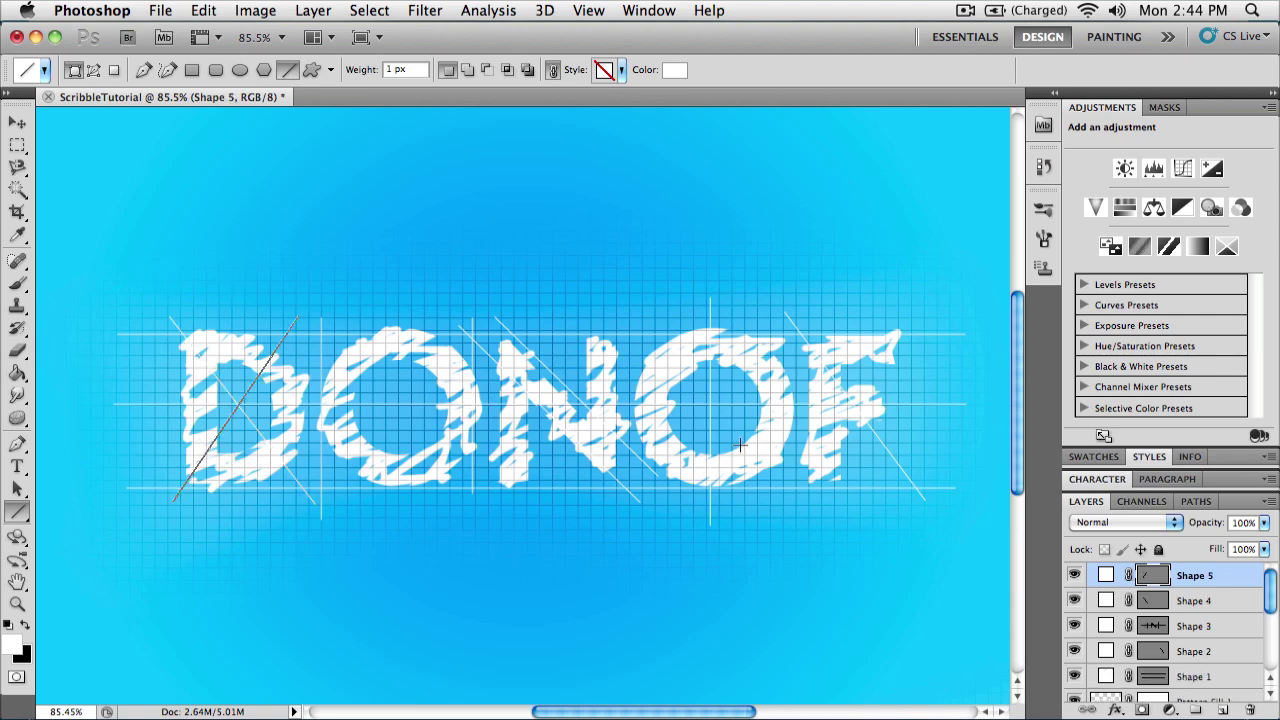
left_click_drag(740, 445, 600, 547)
key("ctrl+z")
- Draw a vertical guide line through the first O of DONOF
scroll(600, 547, "down", 5)
scroll(600, 547, "up", 3)
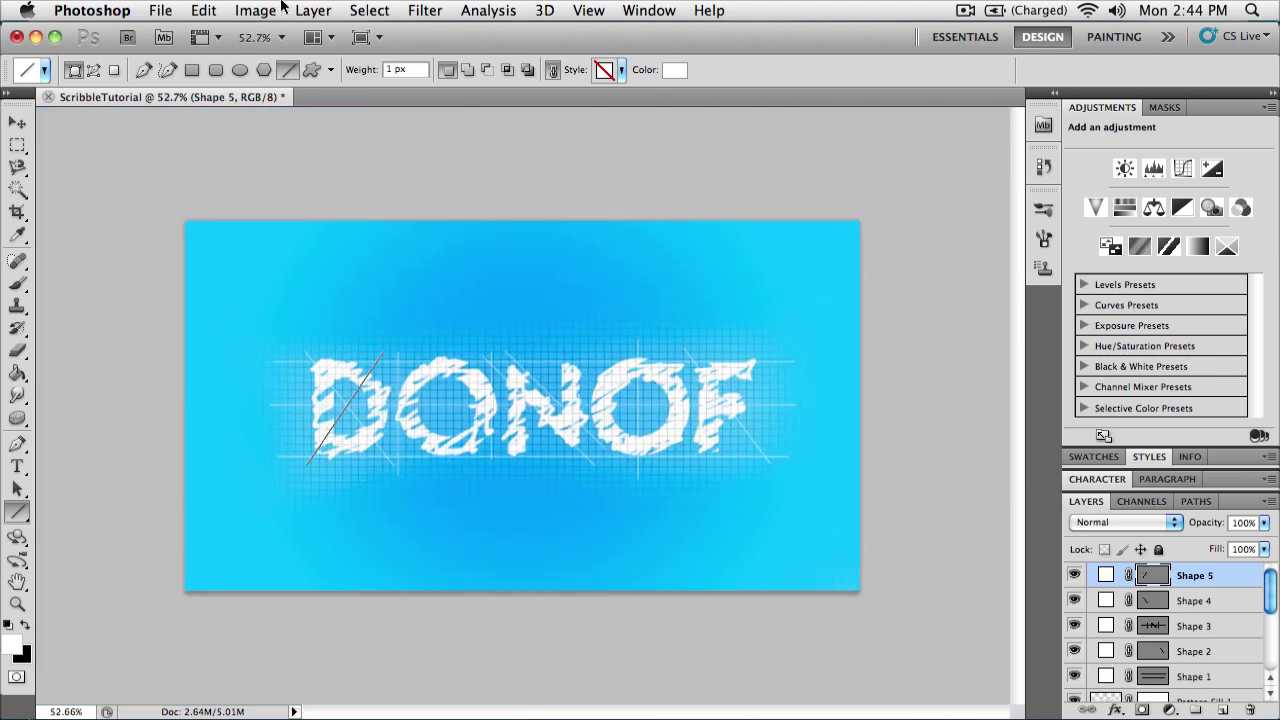
left_click_drag(445, 355, 445, 473)
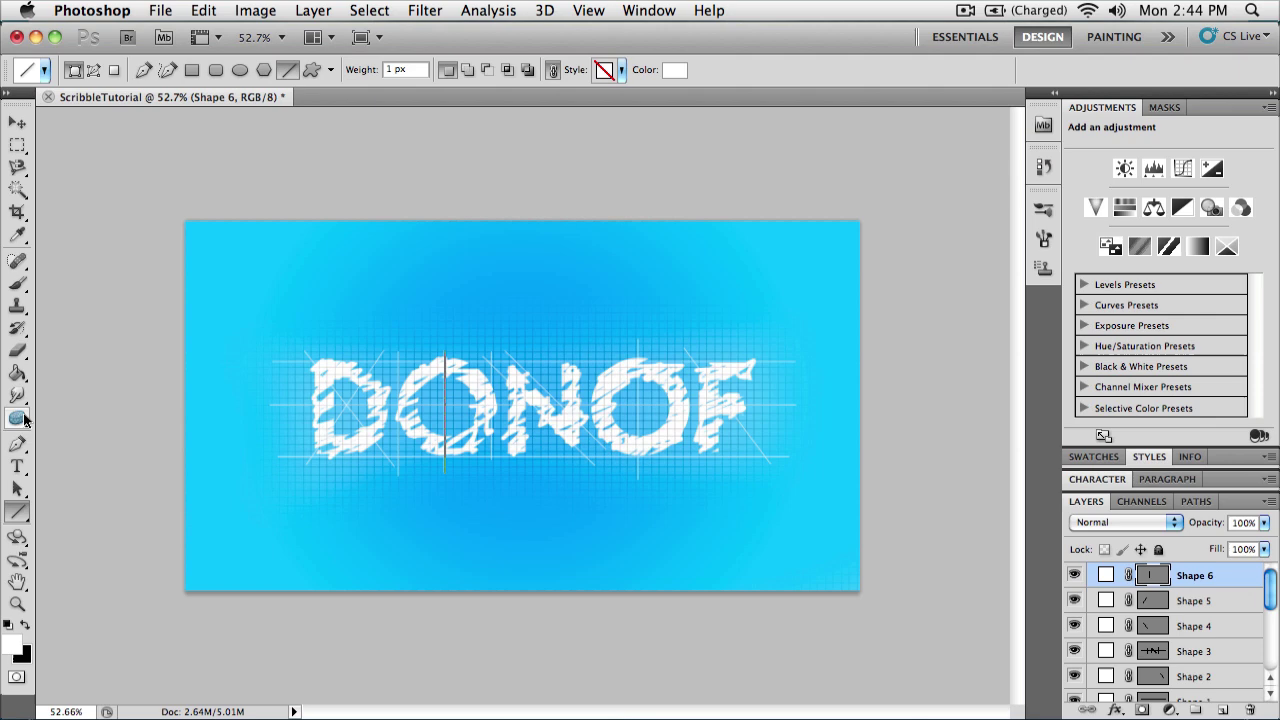
- Draw a plain arrow custom shape along the bottom guide line
left_click(313, 69)
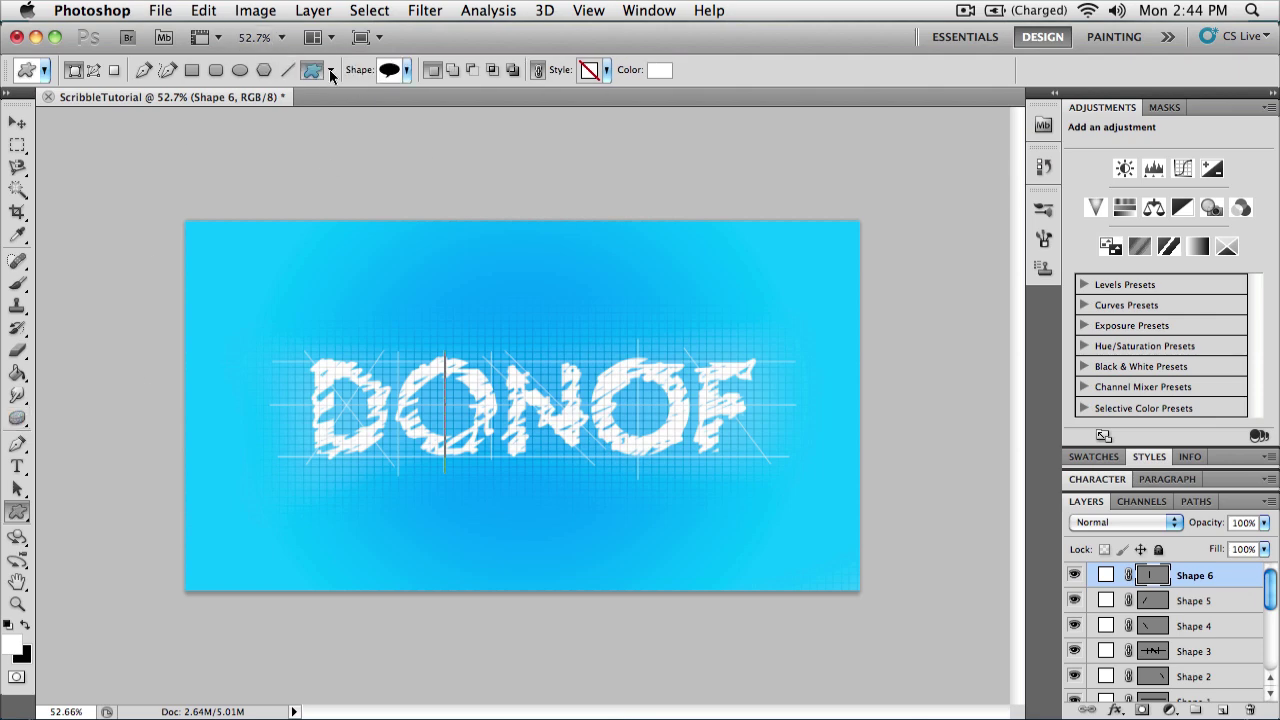
left_click(409, 70)
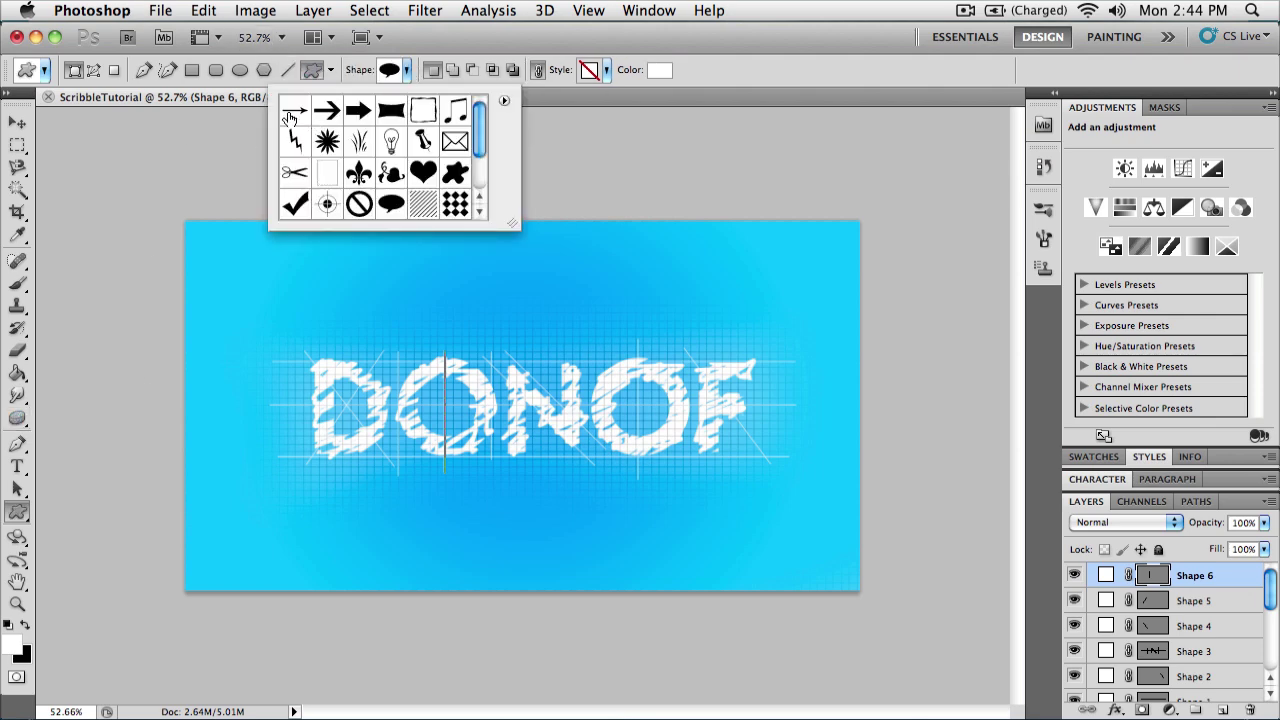
left_click(295, 110)
key("Return")
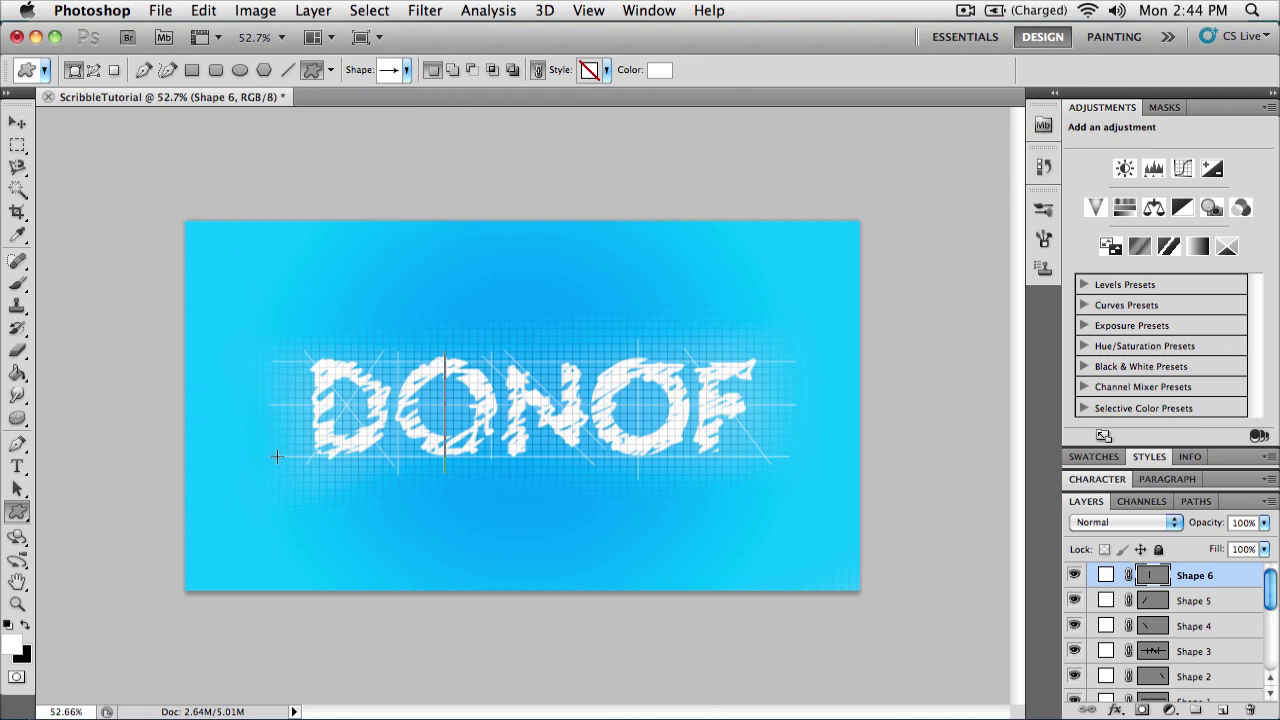
left_click_drag(277, 457, 797, 458)
left_click_drag(544, 461, 279, 467)
- Zoom in and turn Shape 6's vertical line path into a selection from the Paths panel
key("super+plus")
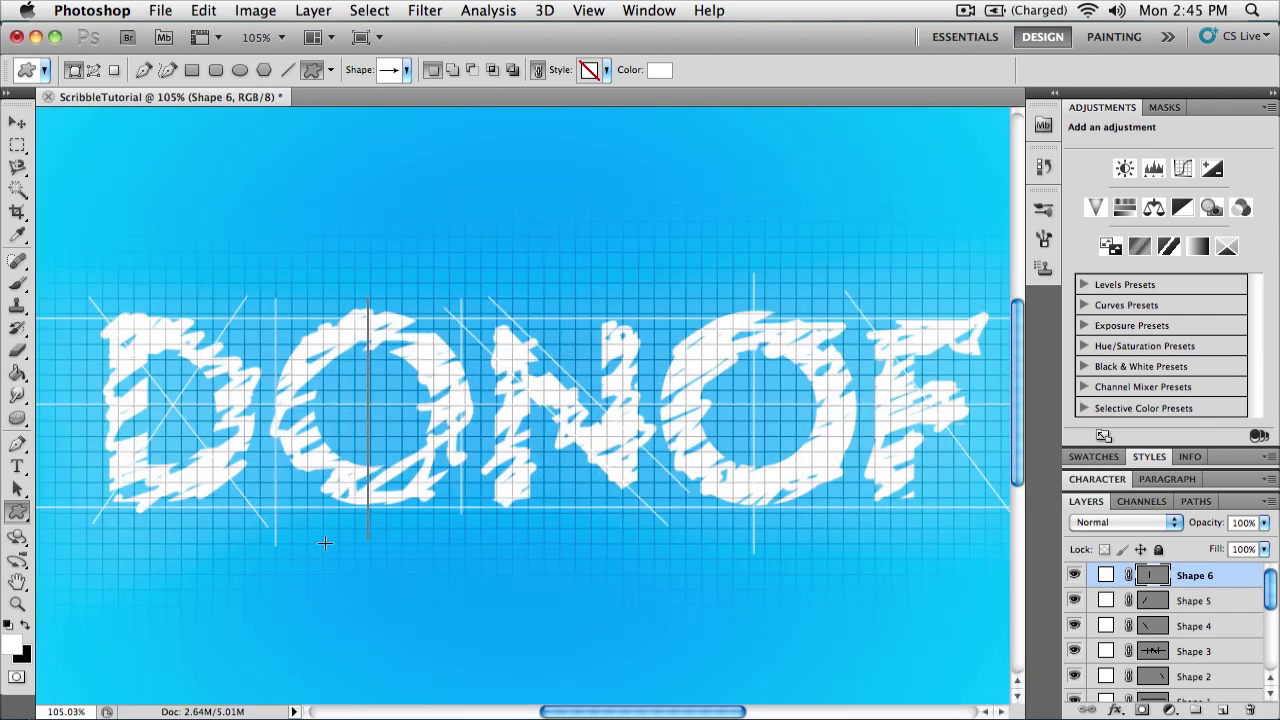
scroll(325, 543, "right", 5)
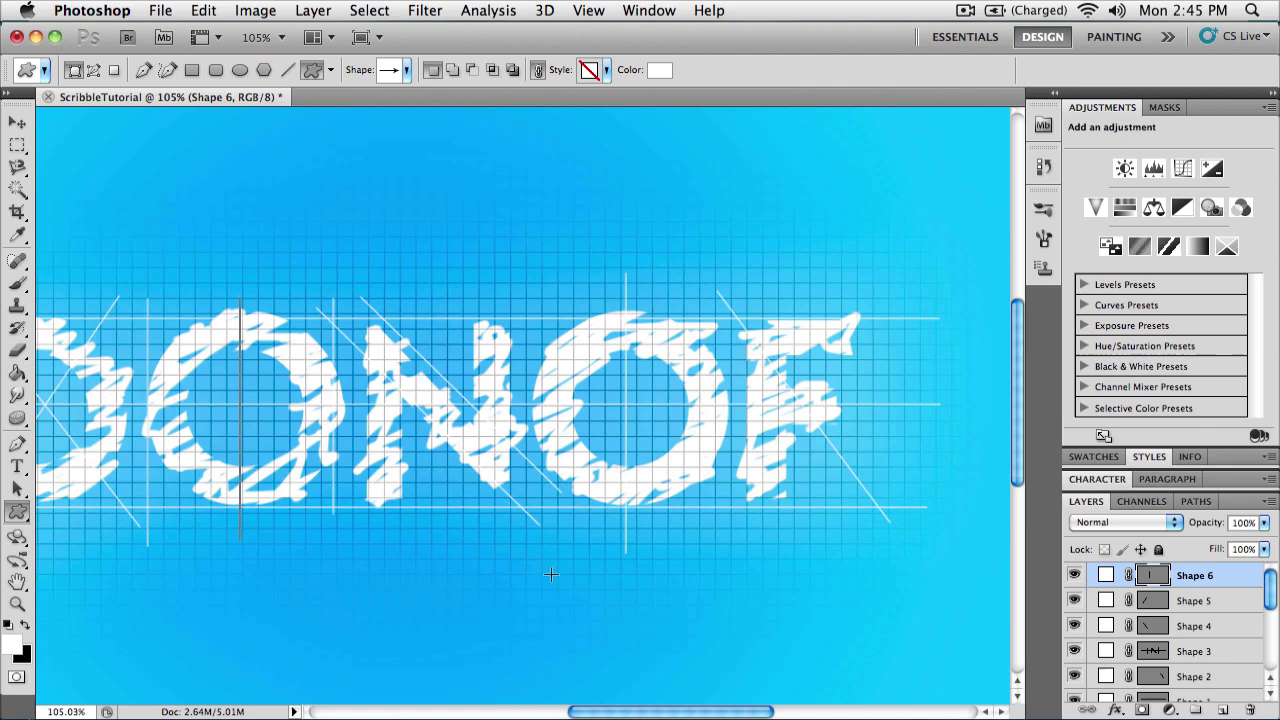
left_click(17, 445)
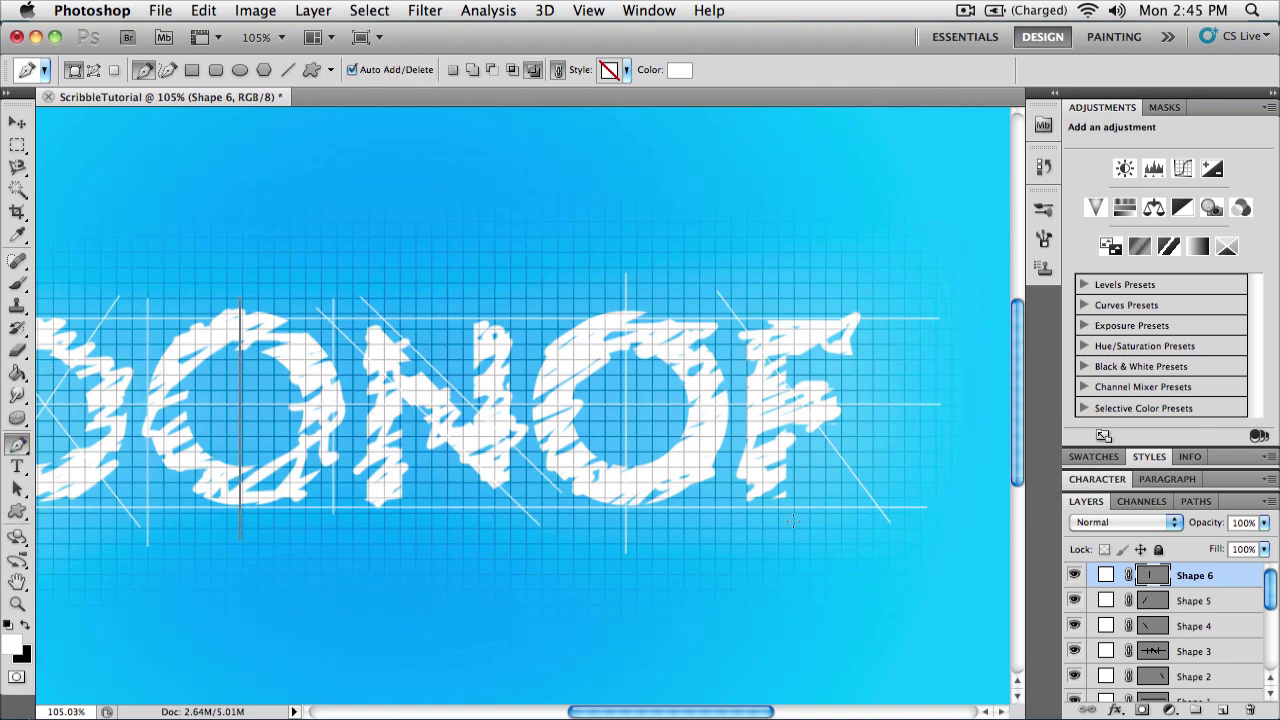
right_click(930, 507)
left_click(1010, 594)
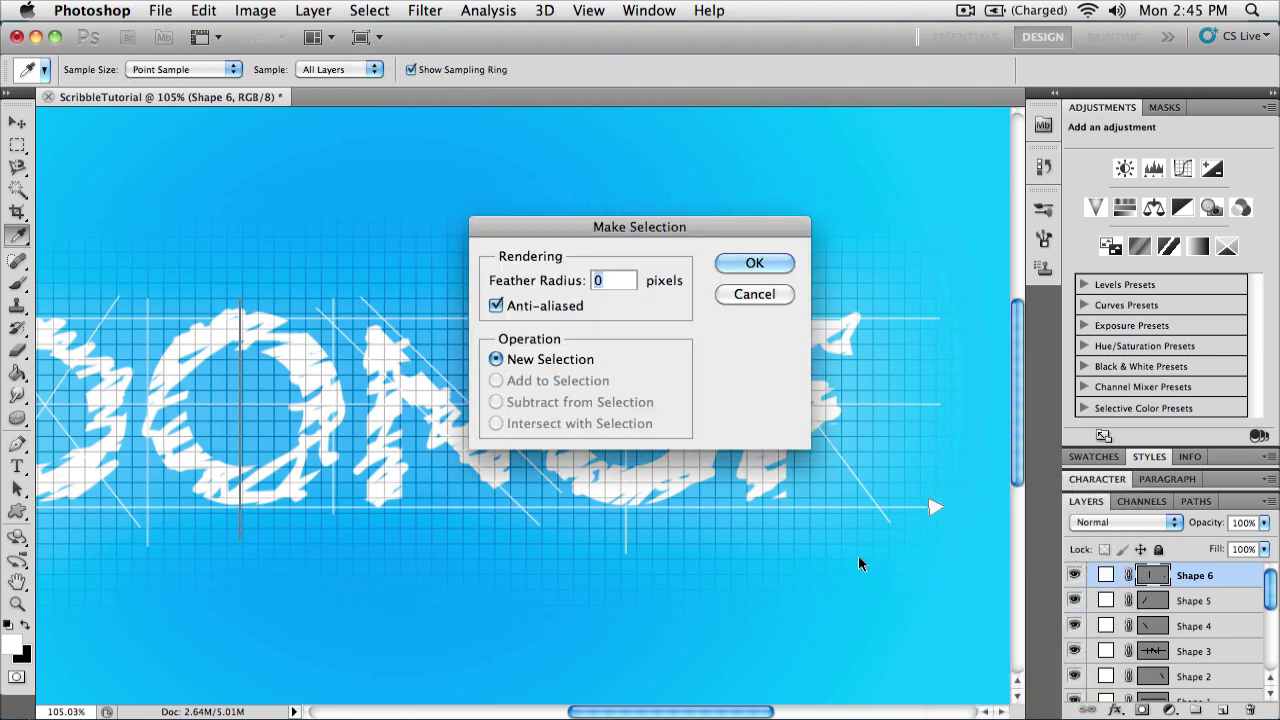
left_click(784, 296)
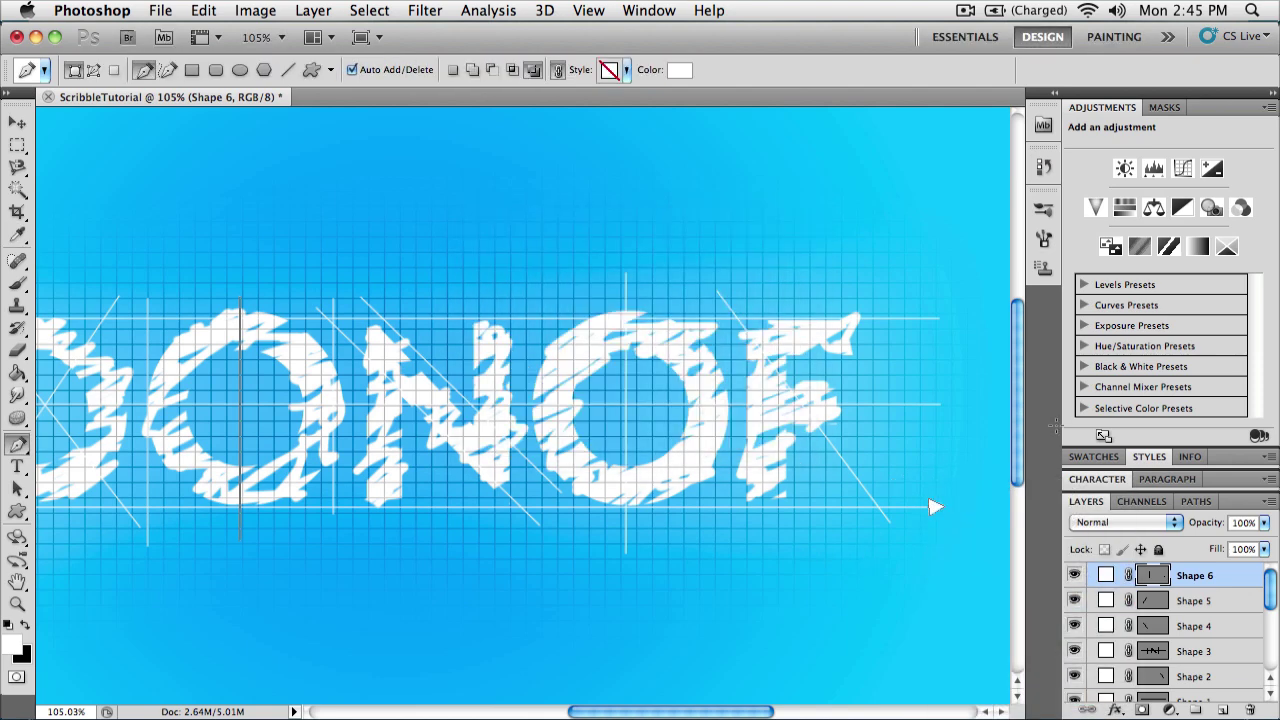
left_click(1196, 501)
key("alt+bracketleft")
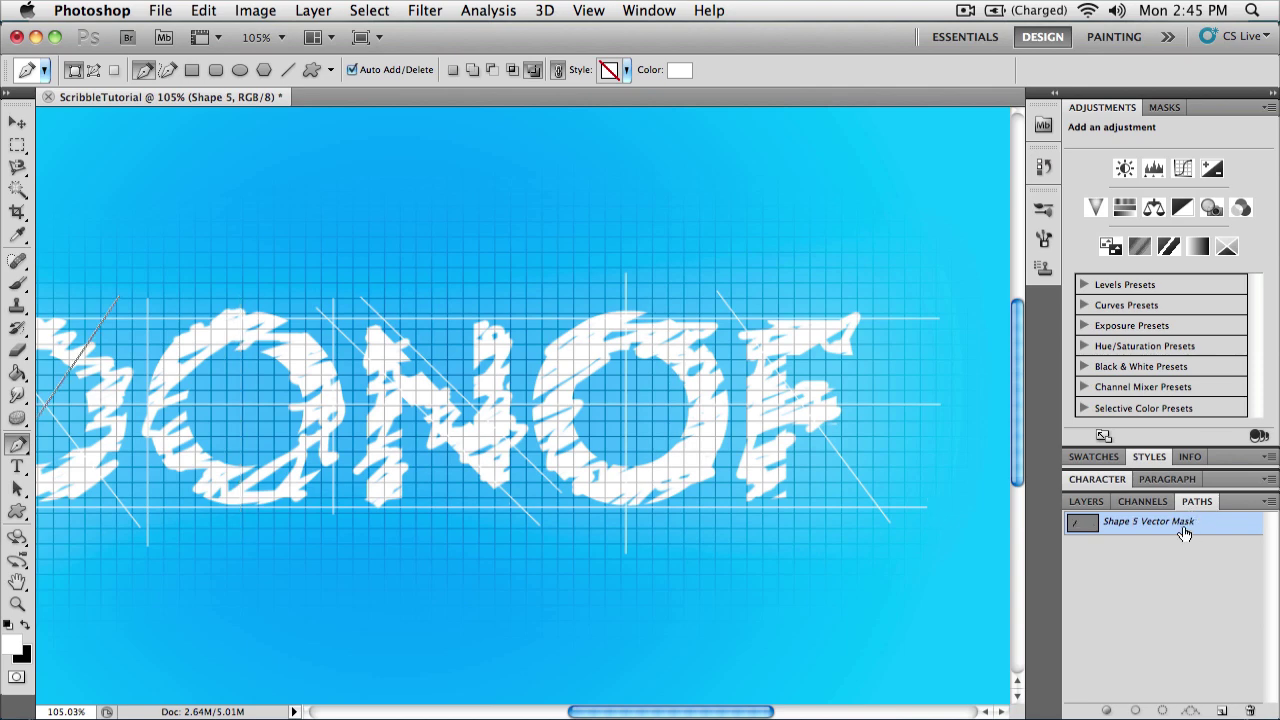
key("alt+bracketright")
right_click(930, 507)
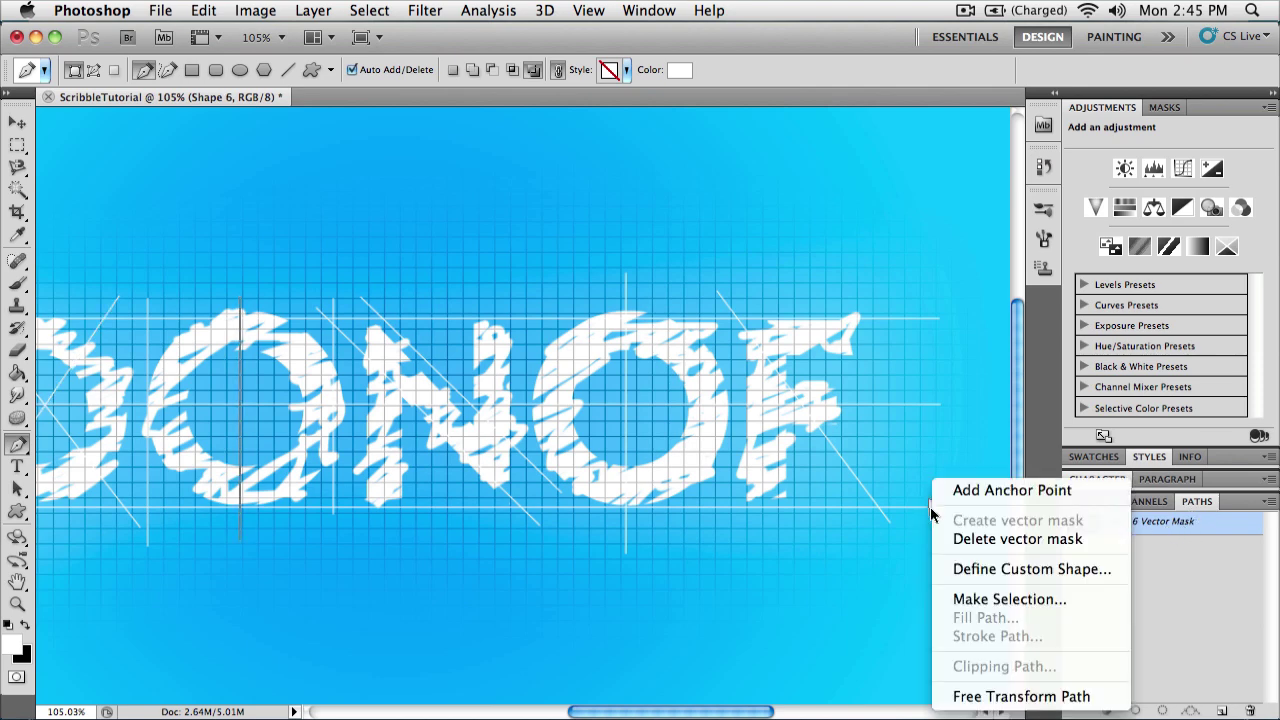
left_click(1005, 599)
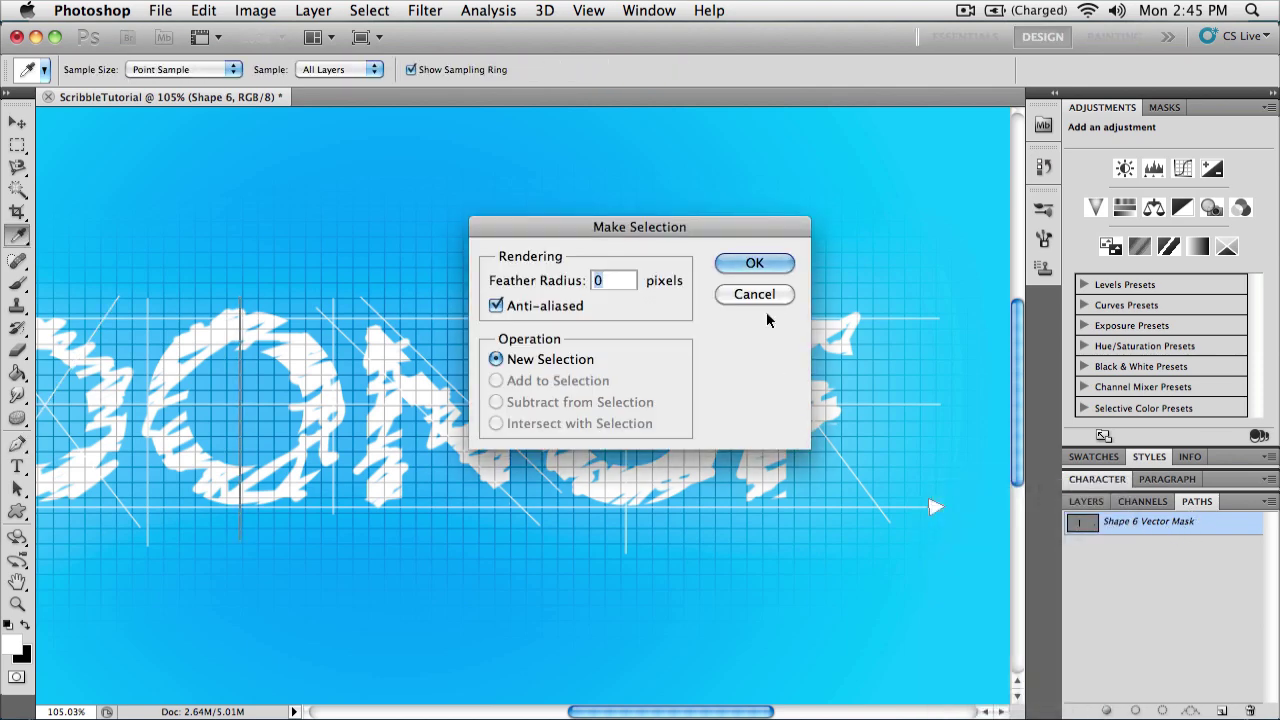
left_click(756, 264)
- Paint the selected line with the Brush, accepting rasterization of Shape 6, then deselect
key("p")
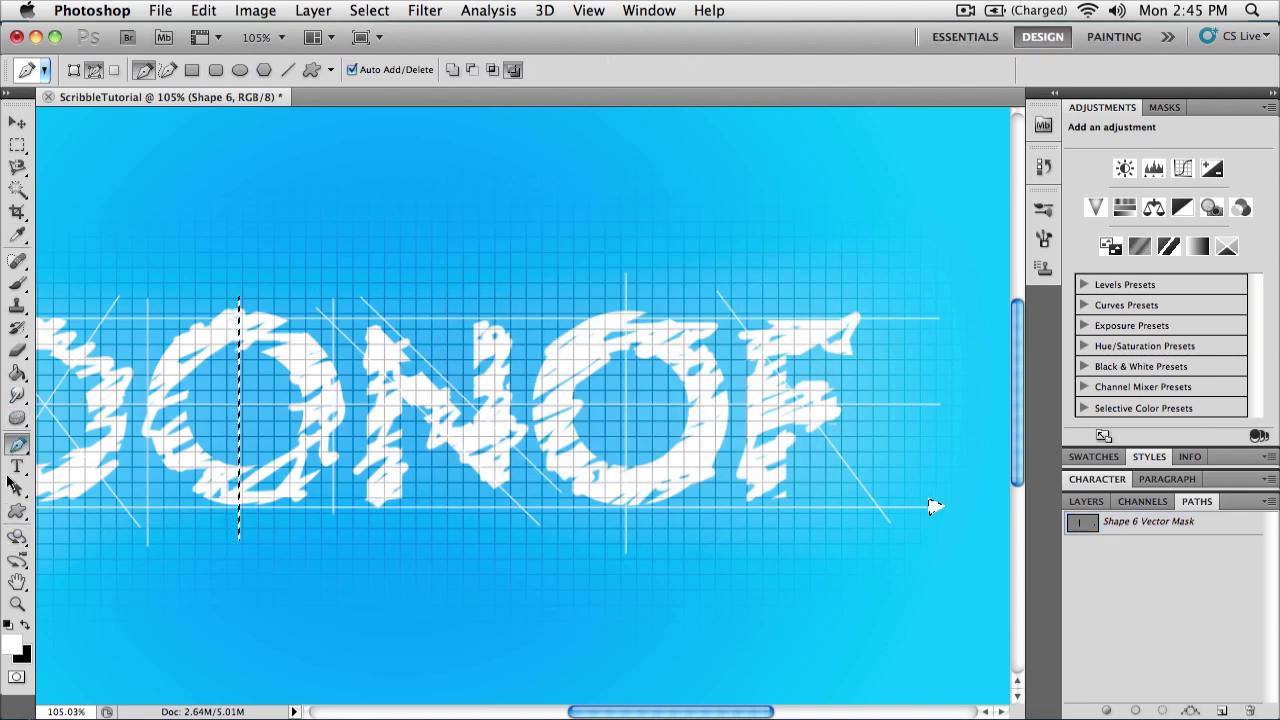
left_click(17, 283)
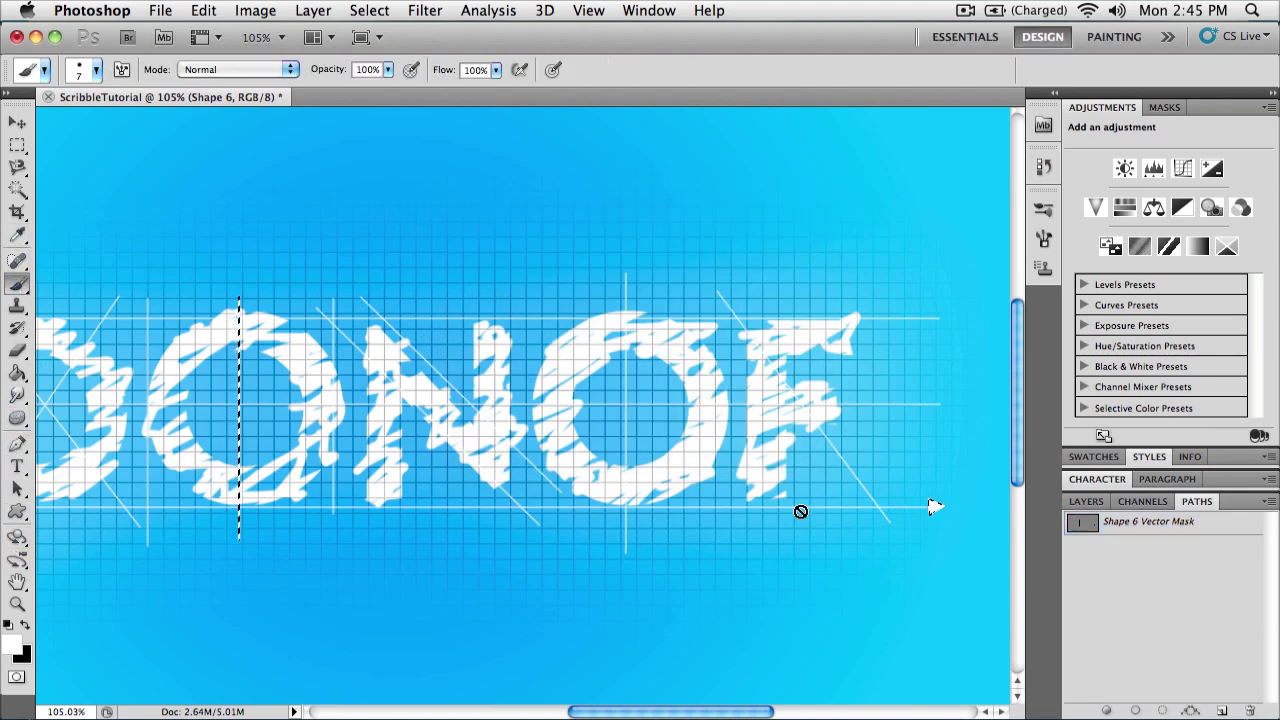
left_click(935, 512)
key("Return")
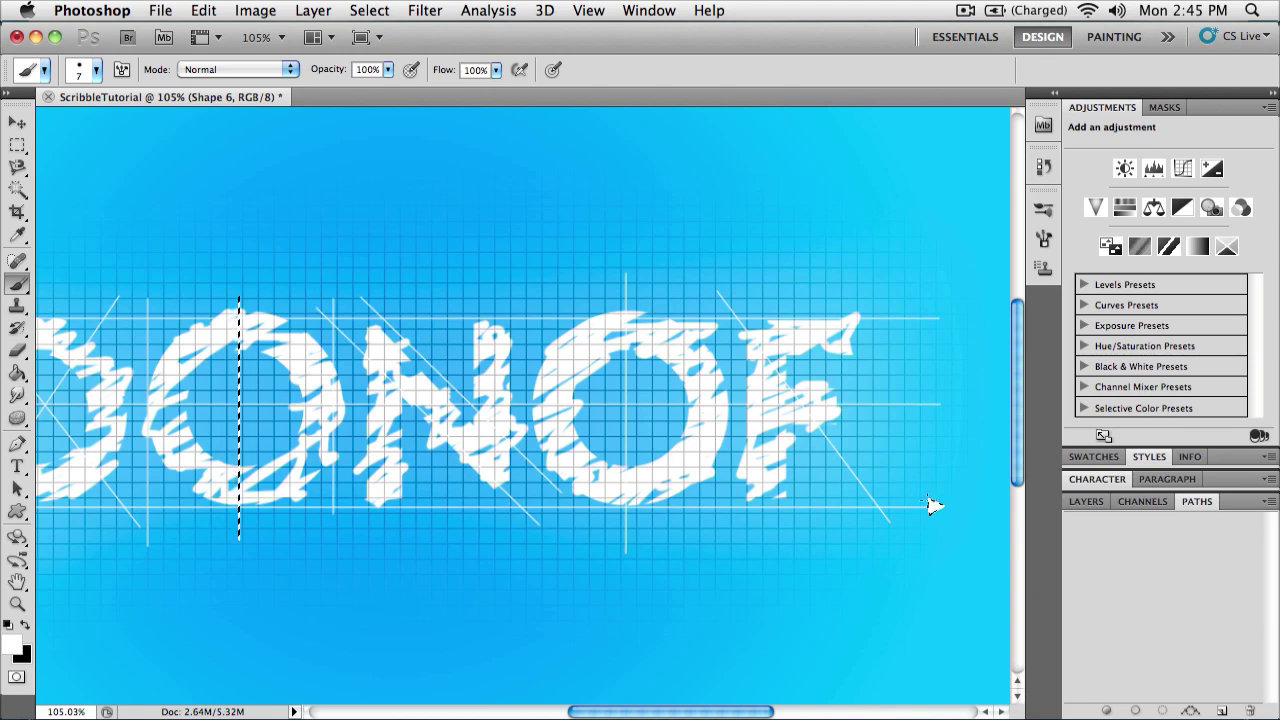
key("super+d")
- Zoom out to the full artwork and return to the Layers panel showing rasterized Shape 6
scroll(531, 504, "down", 5)
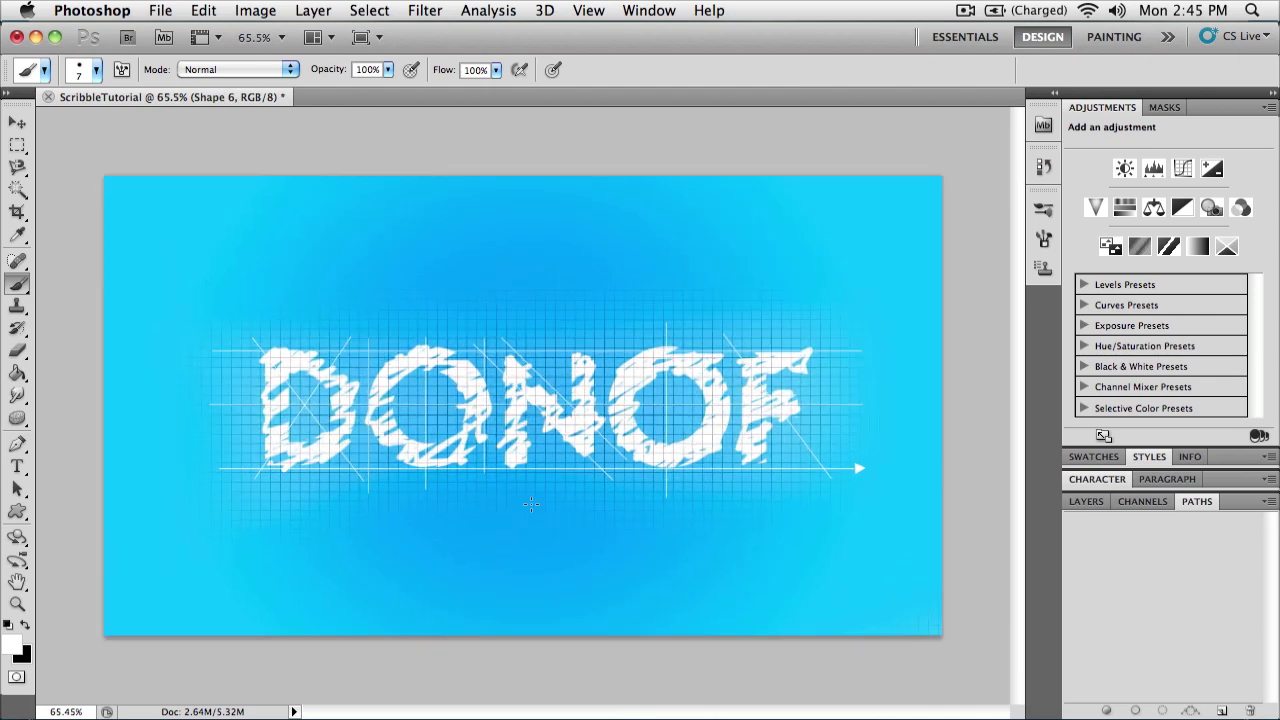
scroll(531, 504, "down", 1)
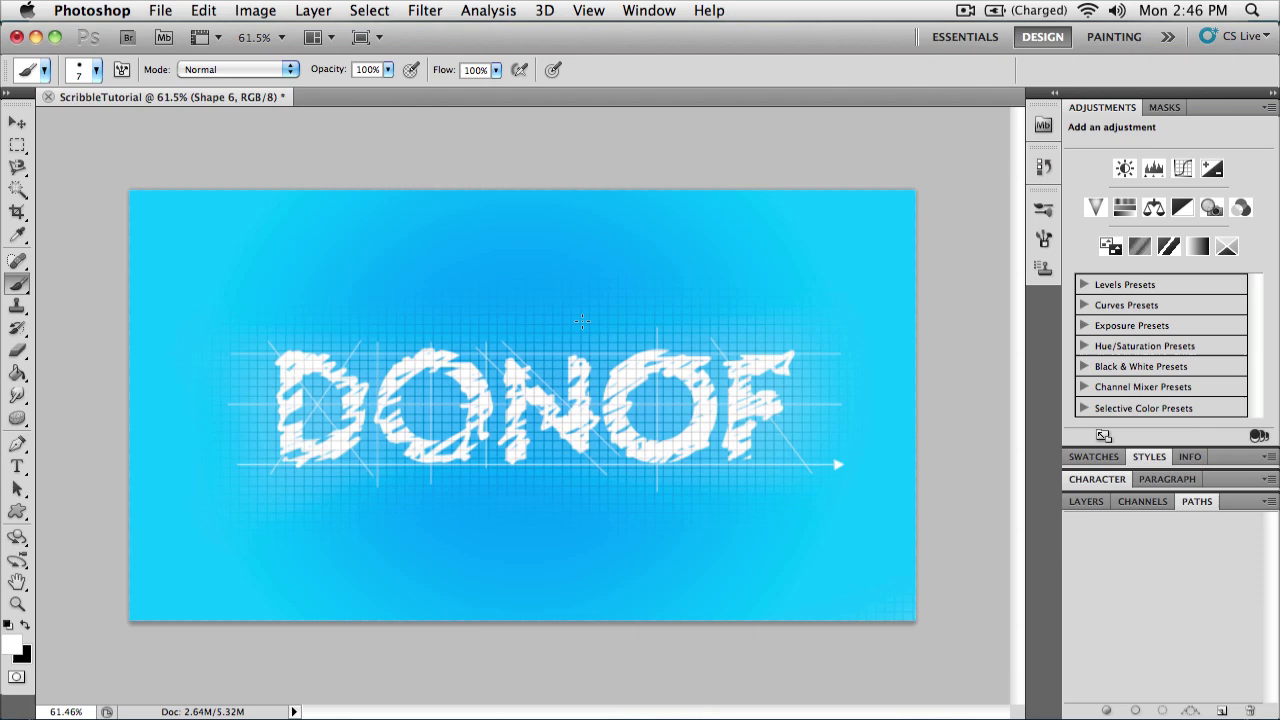
left_click(1084, 501)
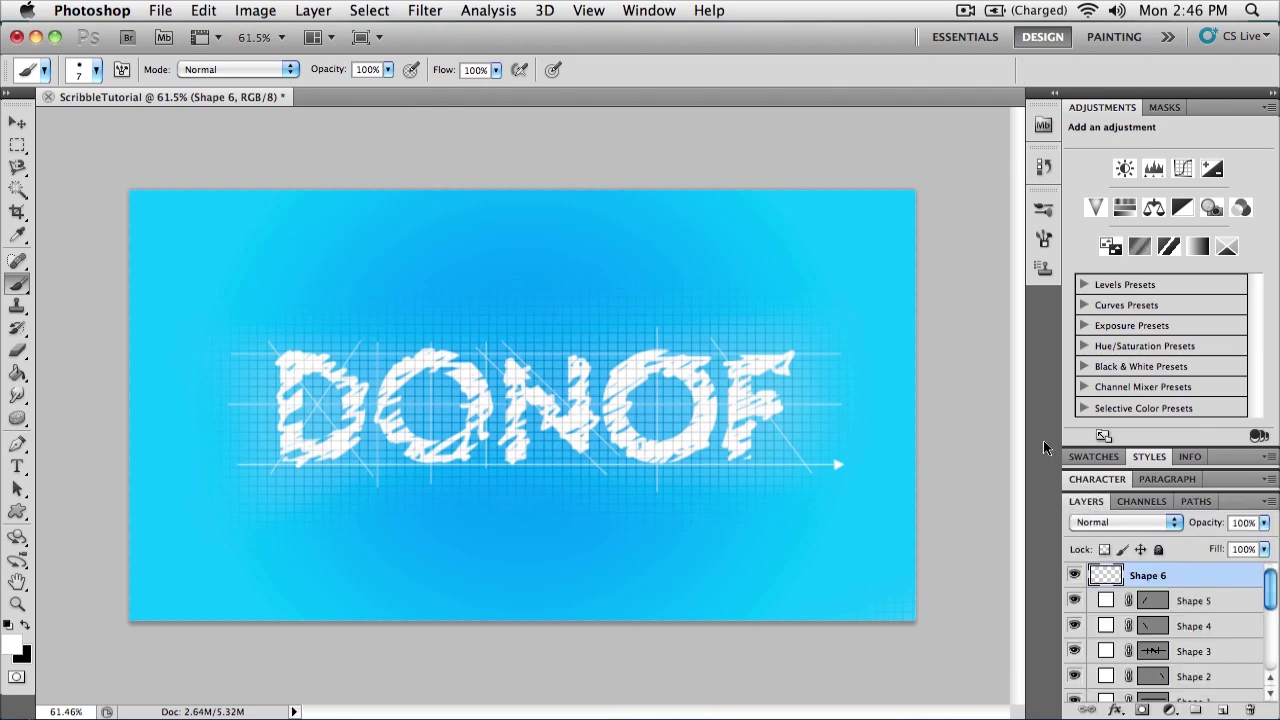